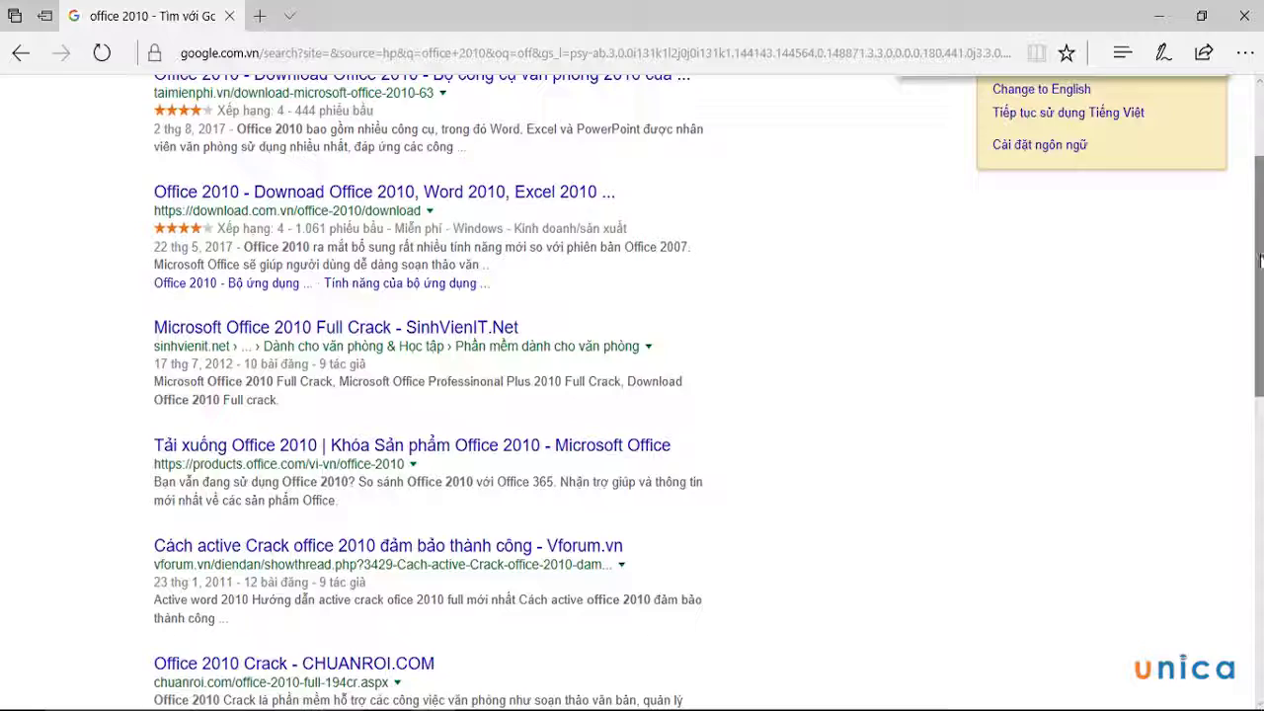
- Replace the "office 2010" query with "unikey" and run the Google search
scroll(1261, 259, "up", 2)
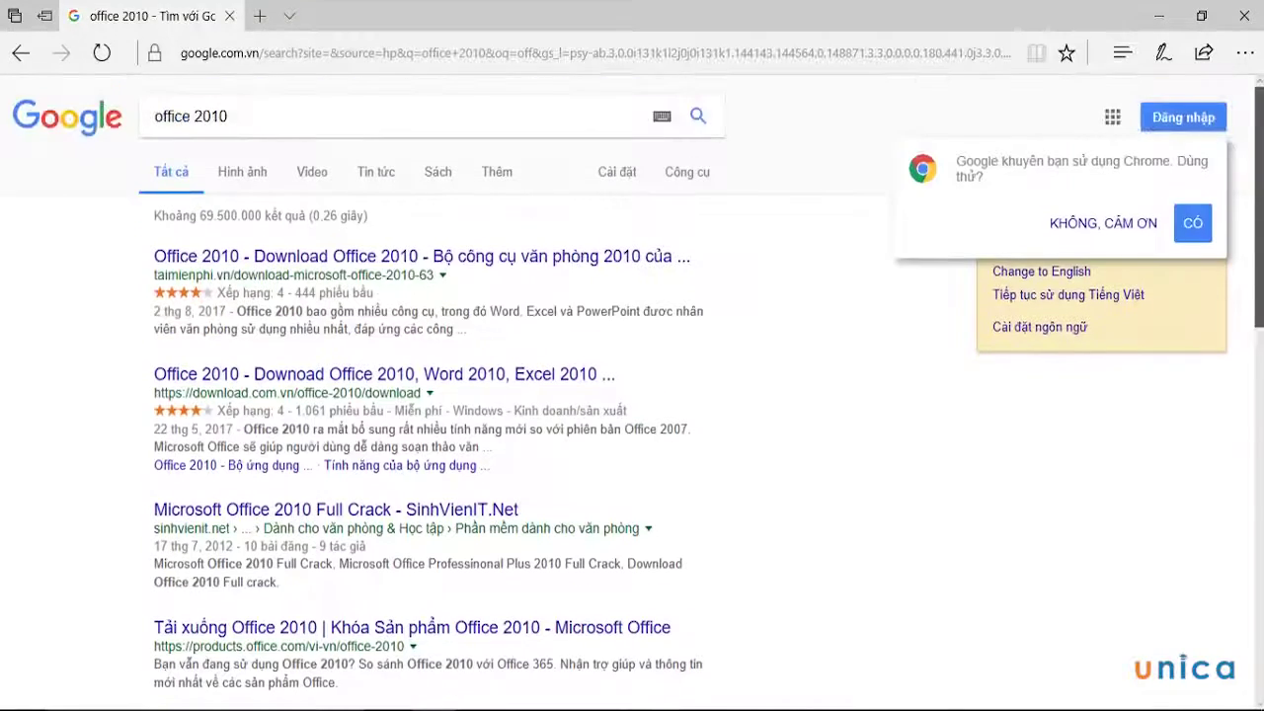
left_click(392, 117)
left_click_drag(229, 116, 154, 121)
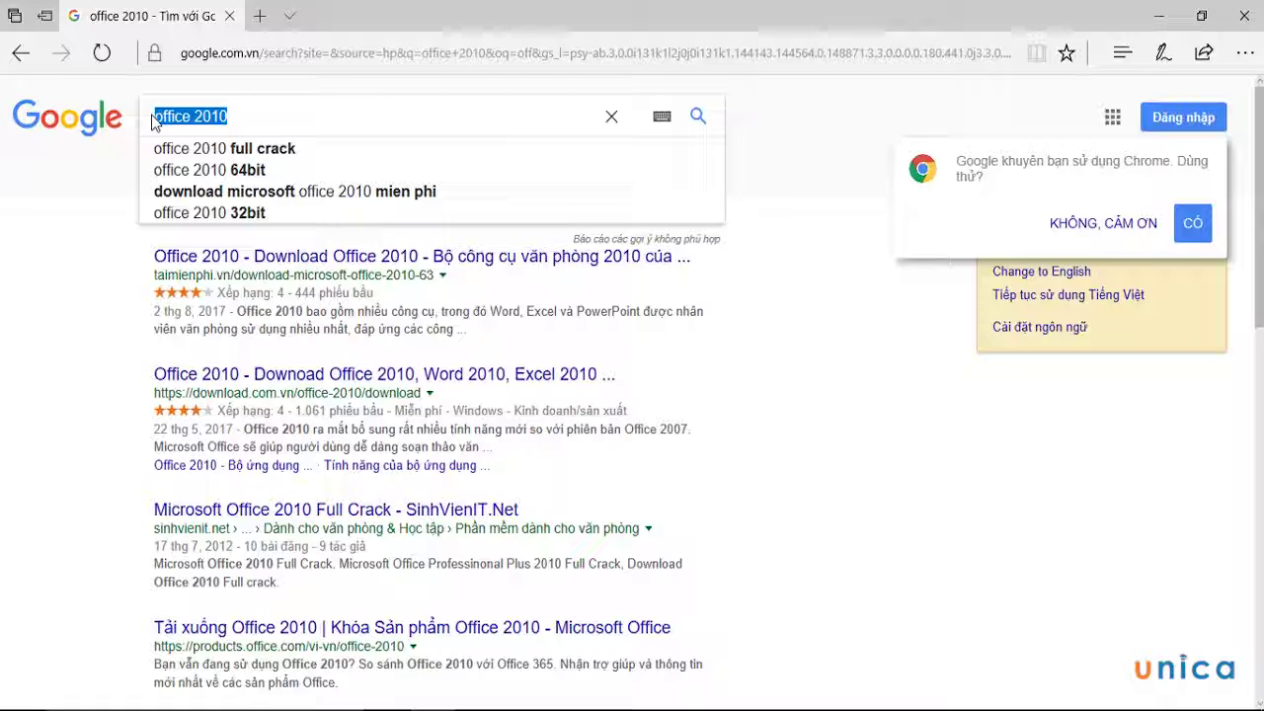
type("nuik")
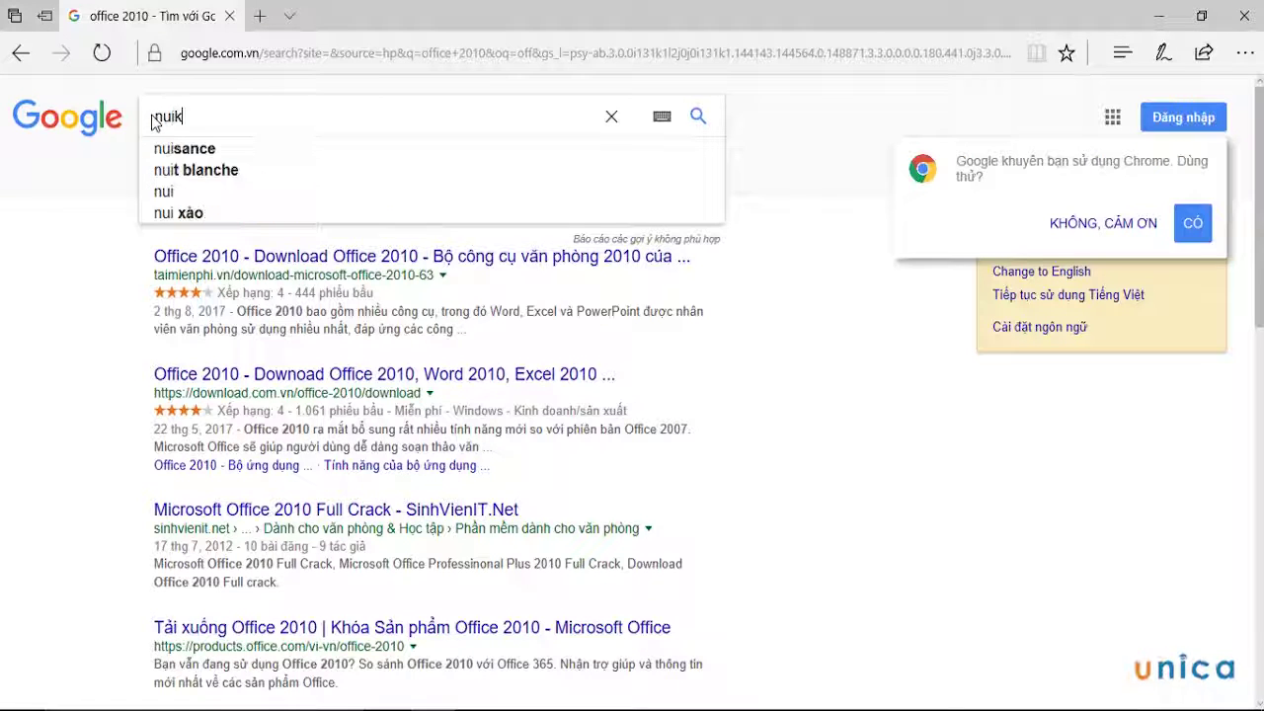
key("BackSpace")
key("BackSpace")
key("BackSpace")
key("BackSpace")
type("unik")
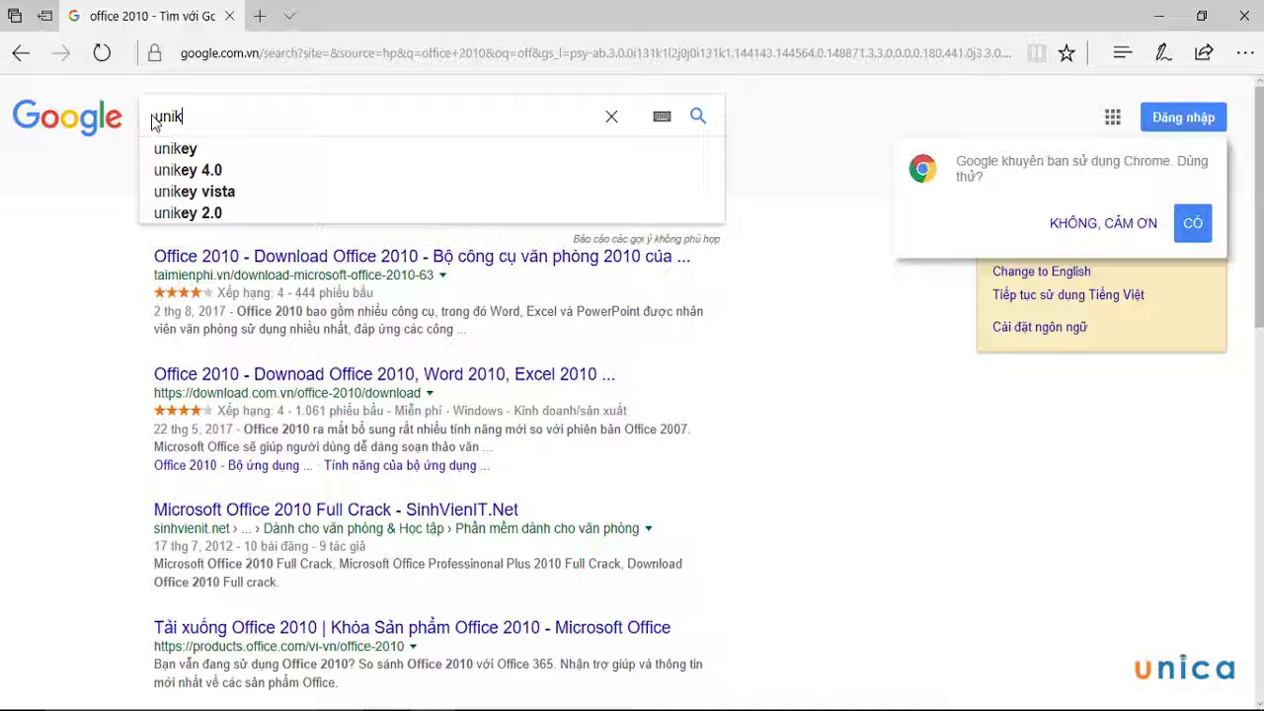
type("ey")
key("Return")
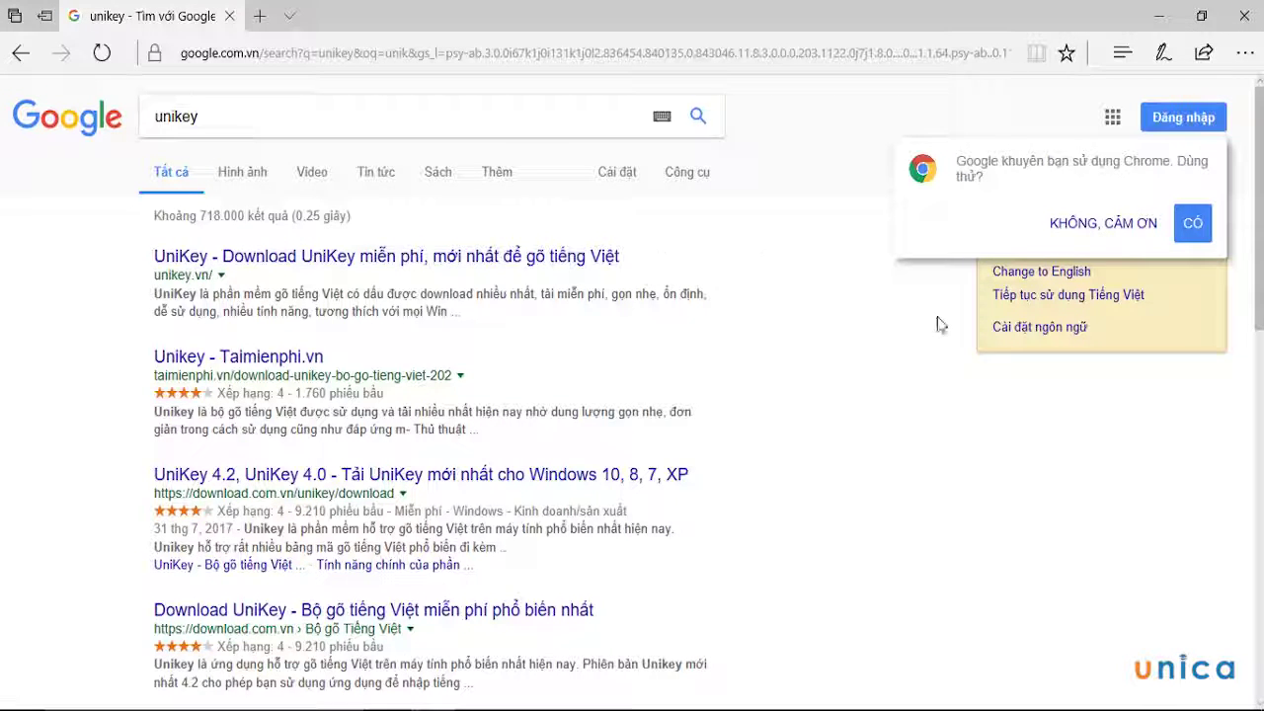
- Open the official UniKey site, unikey.org, from the search results and switch it to Vietnamese
left_click_drag(1261, 277, 1261, 454)
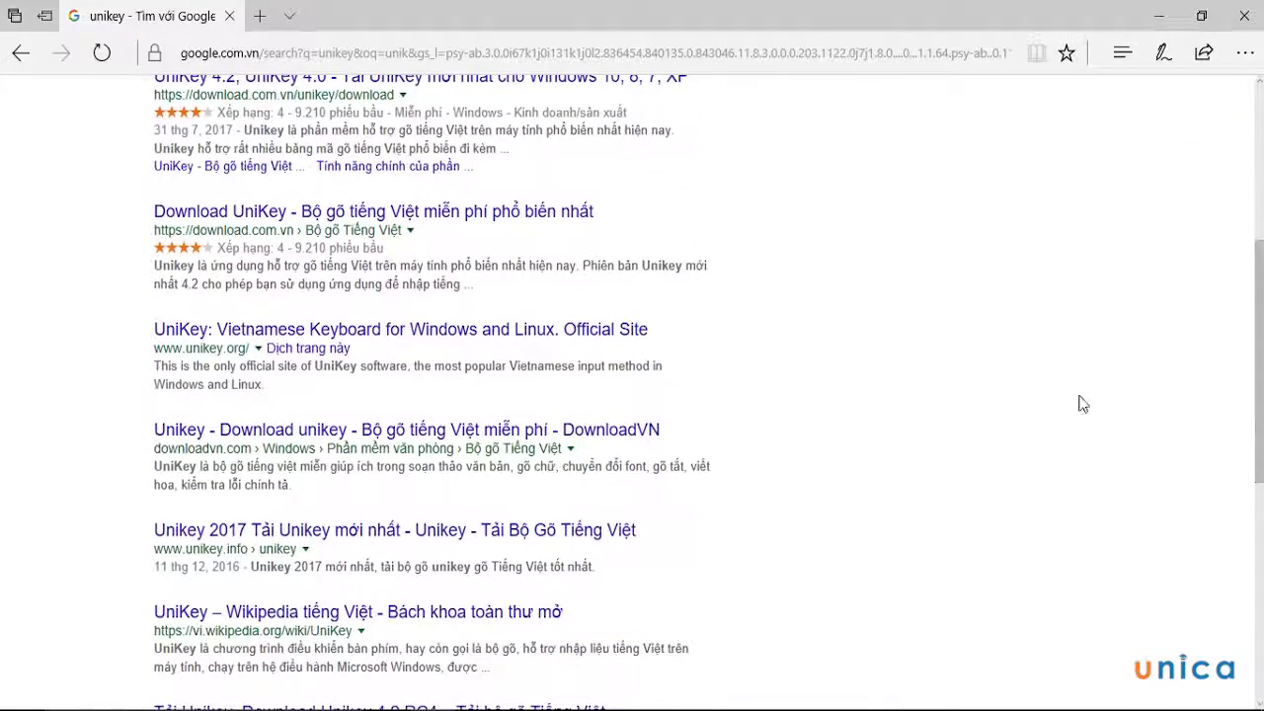
left_click(429, 337)
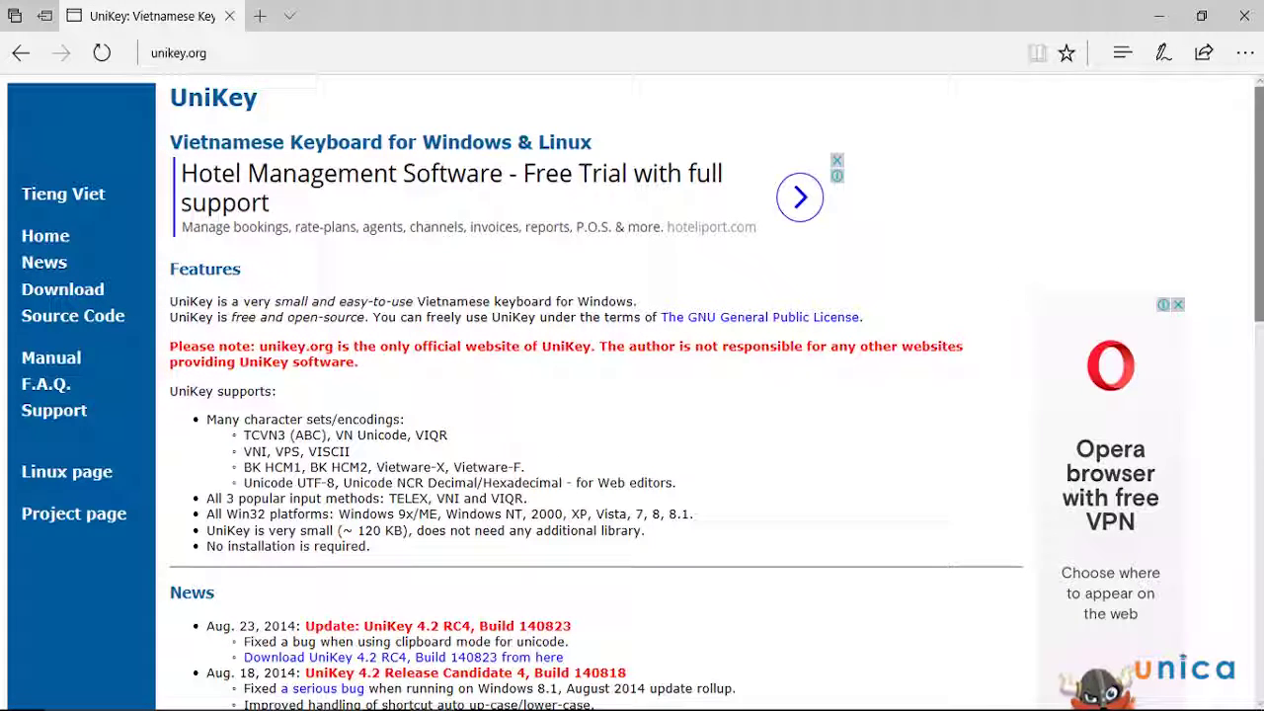
left_click(102, 197)
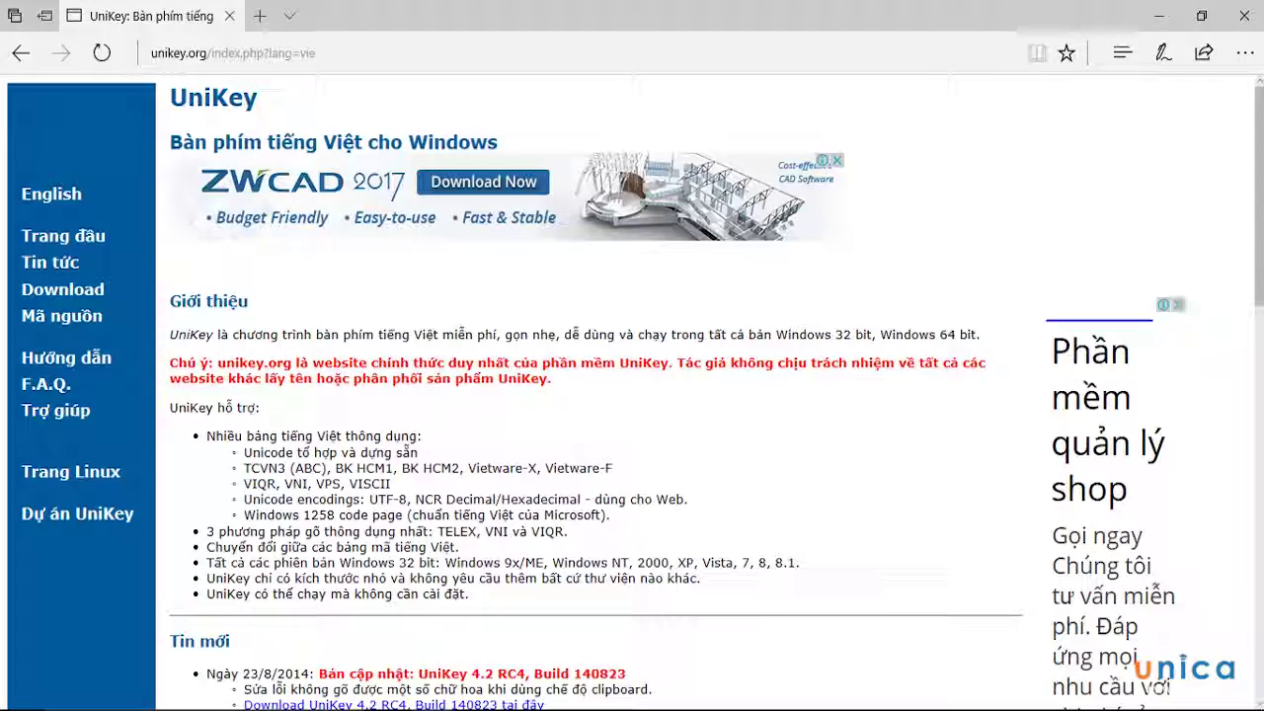
- Look through the site's news and history, and open the download page for UniKey 4.2 RC4, Build 140823
left_click_drag(1257, 188, 1259, 578)
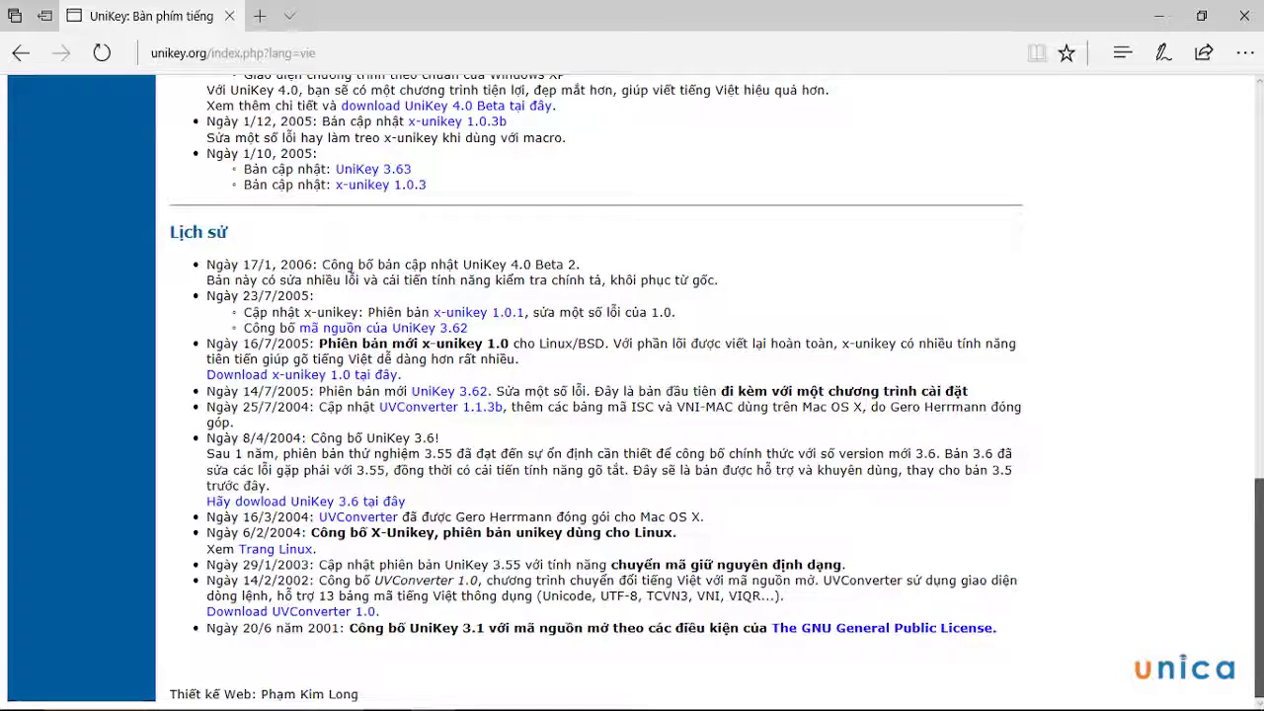
scroll(1251, 366, "up", 6)
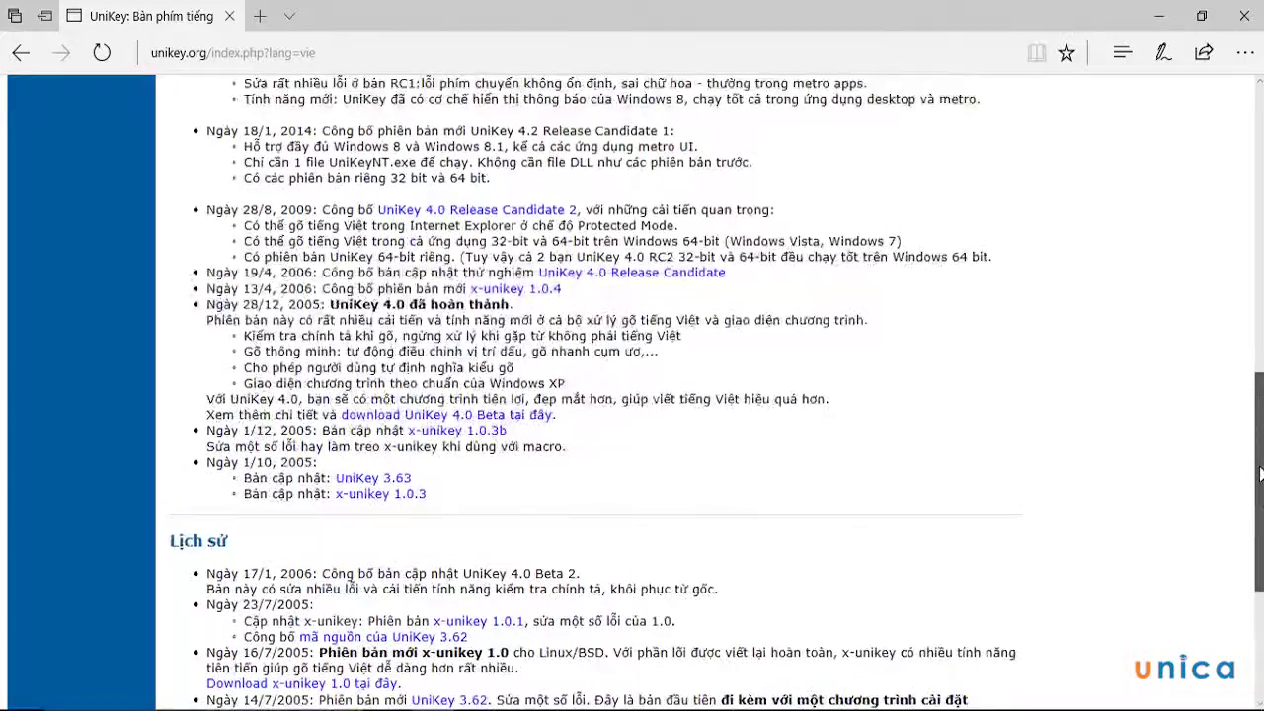
scroll(1250, 365, "up", 3)
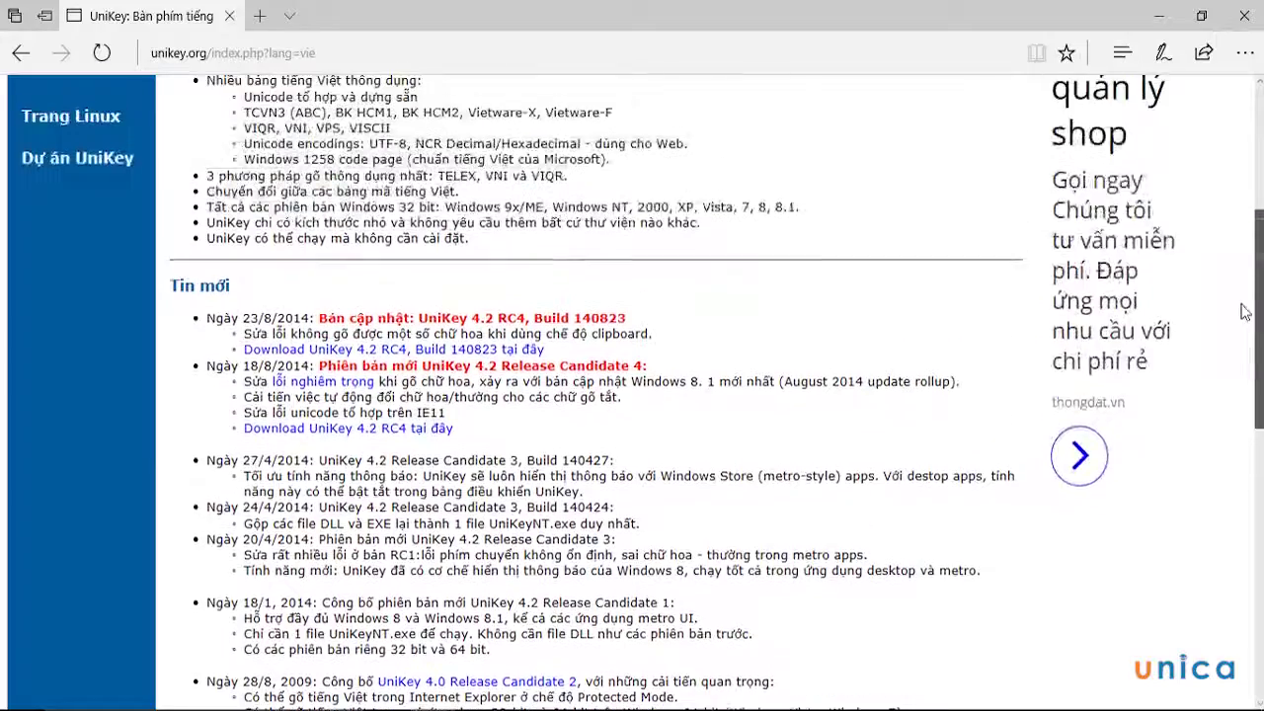
scroll(1242, 281, "up", 1)
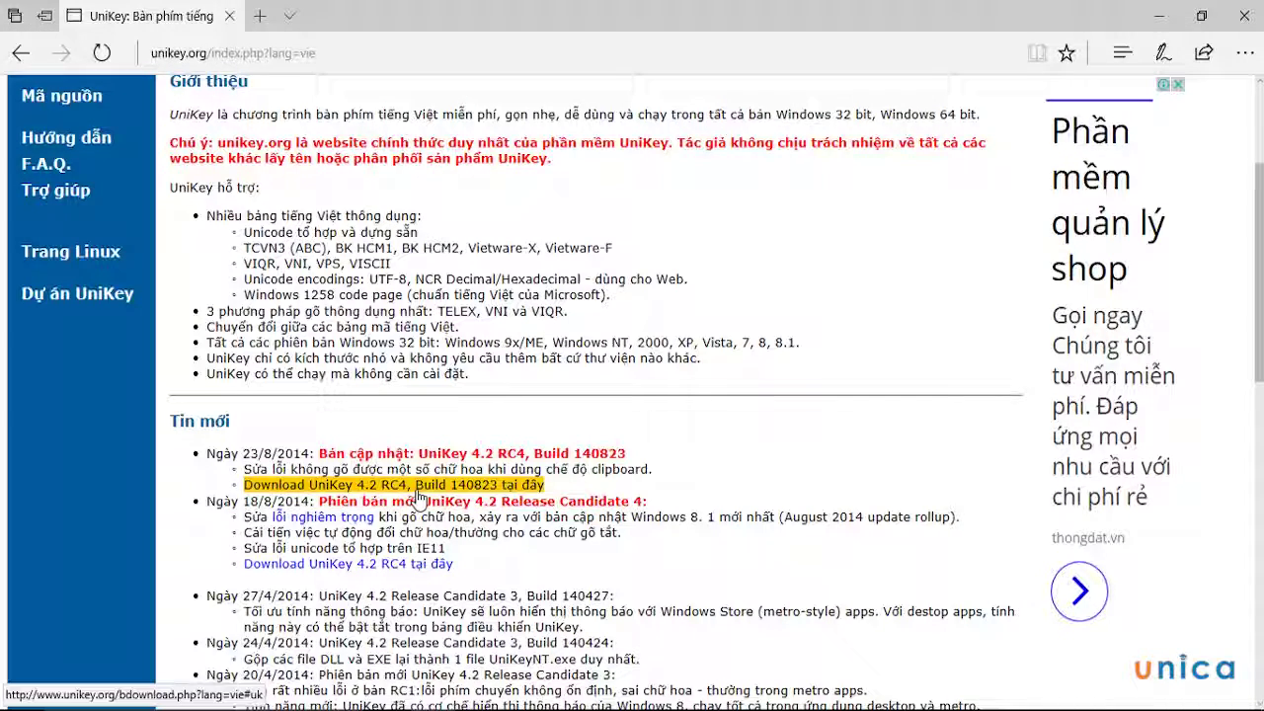
left_click(417, 485)
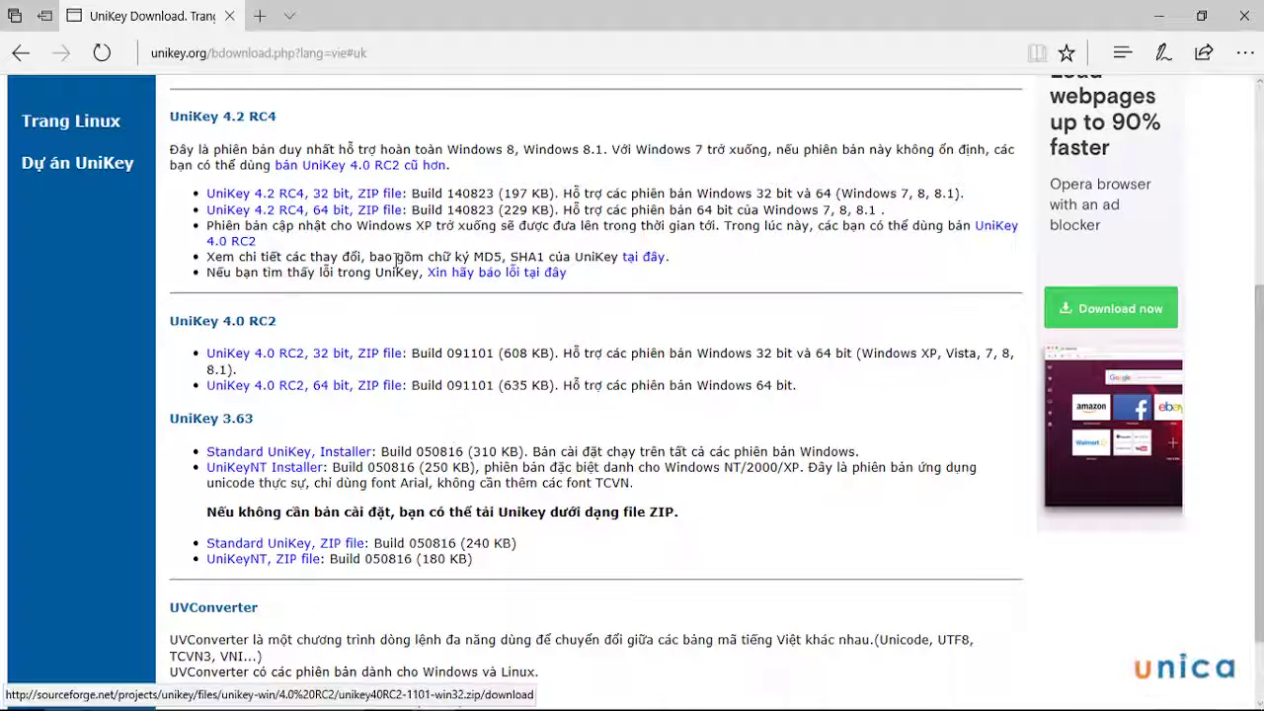
- Choose the UniKey 4.2 RC4, 64 bit, ZIP file and try its direct download link
left_click(337, 210)
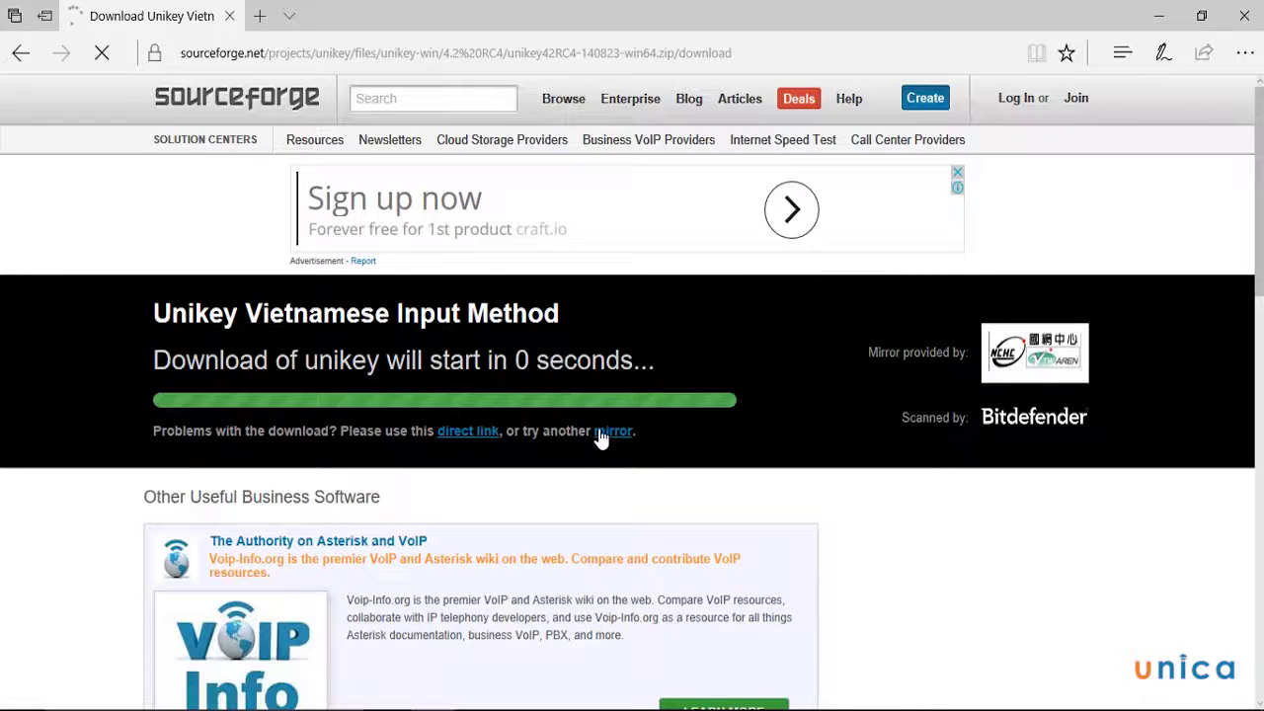
left_click(473, 434)
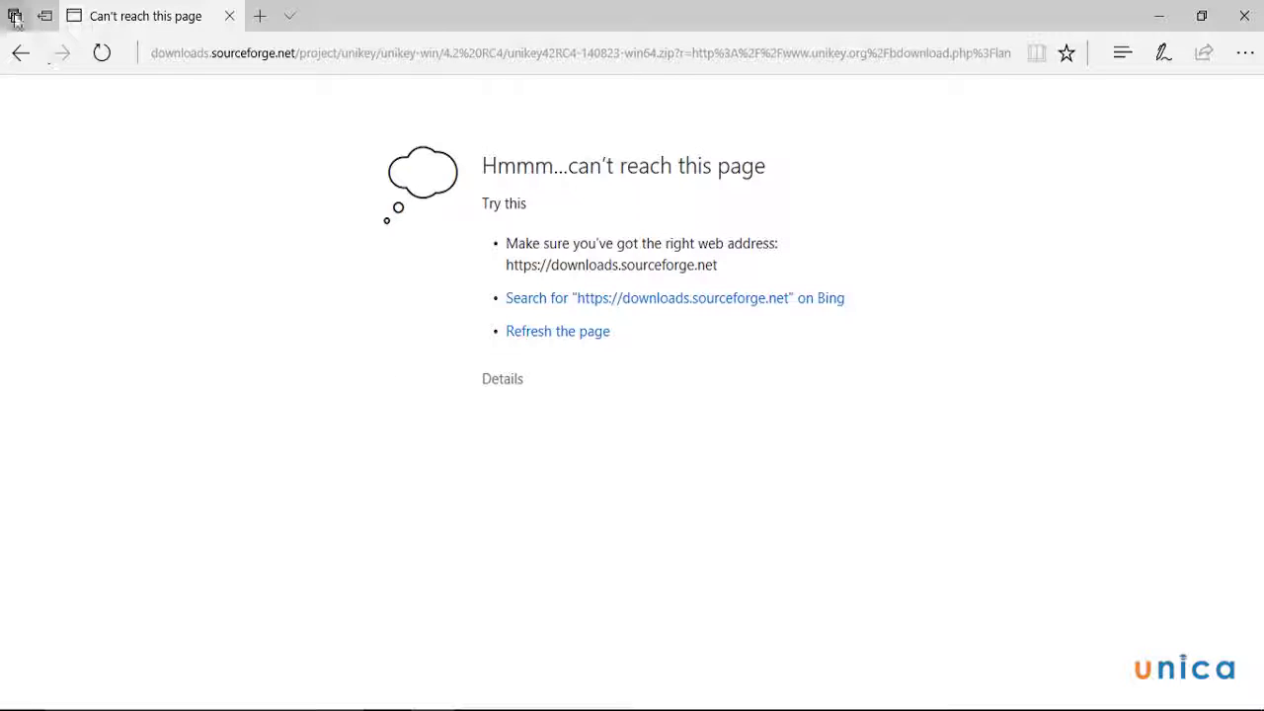
- Return to the UniKey download page, try the UniKey 4.0 RC2, 64 bit, ZIP file, and go forward in the browsing history
left_click(21, 58)
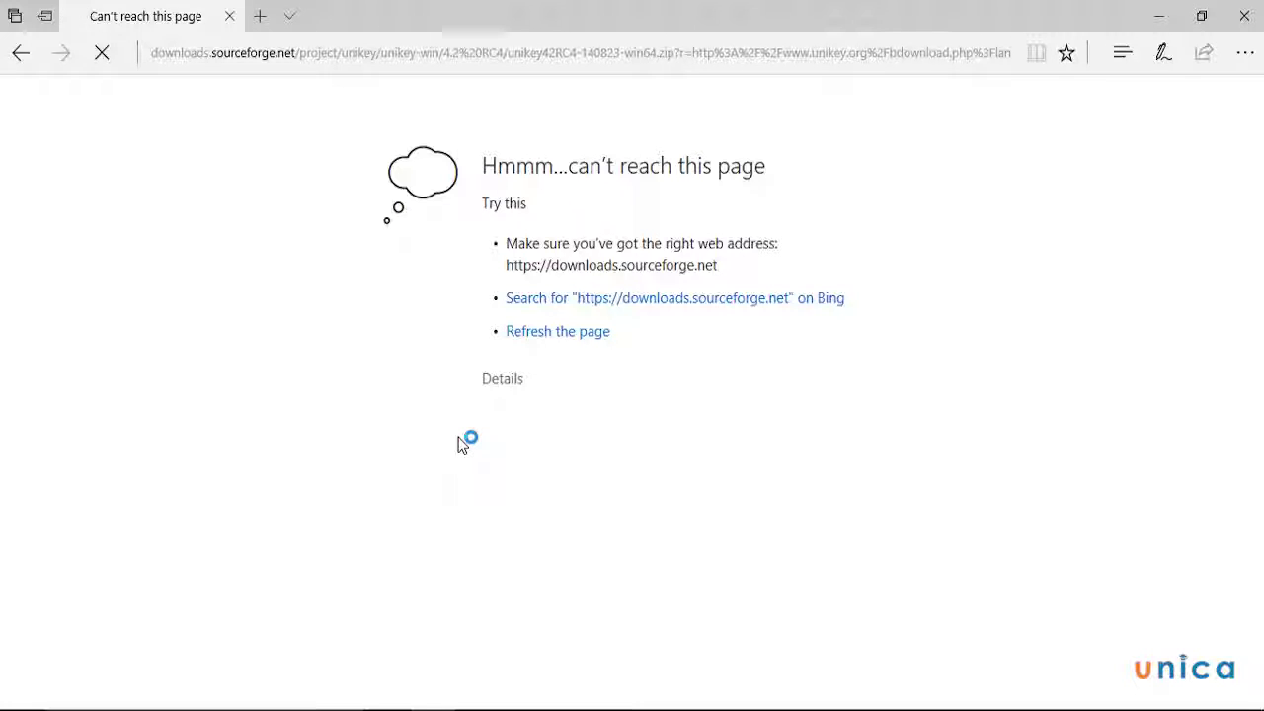
left_click(22, 56)
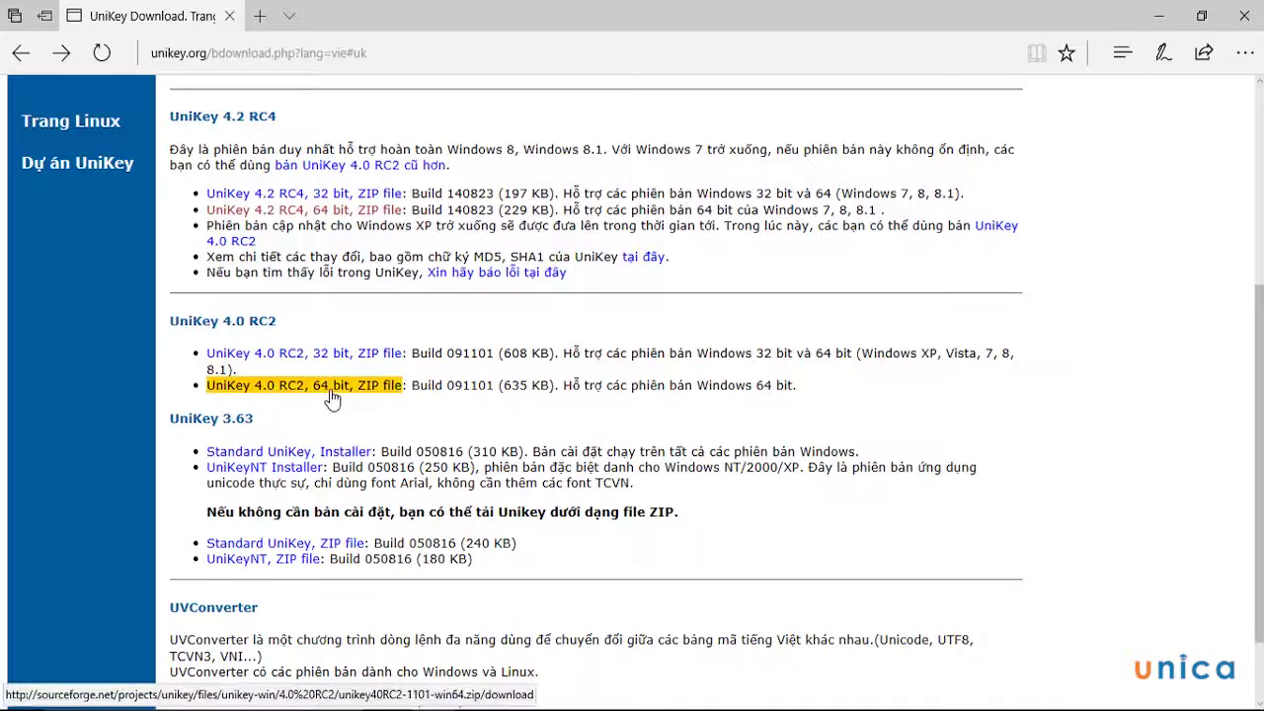
left_click(334, 385)
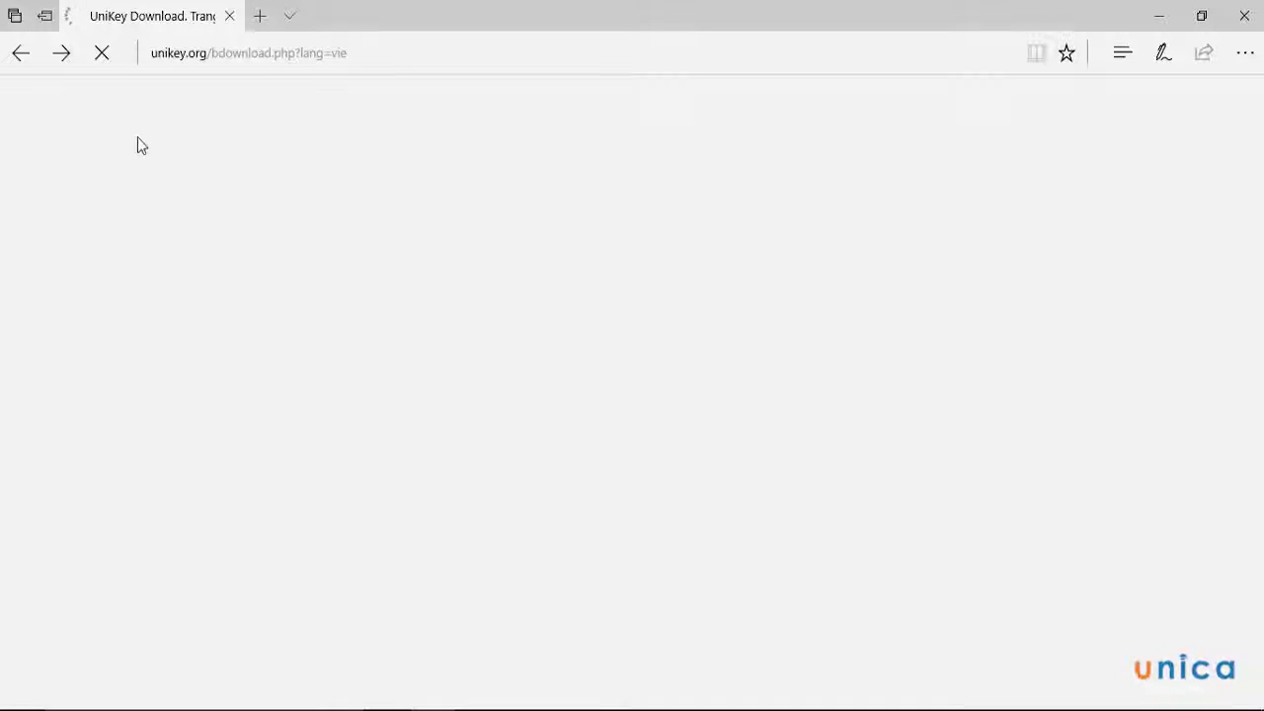
left_click(62, 54)
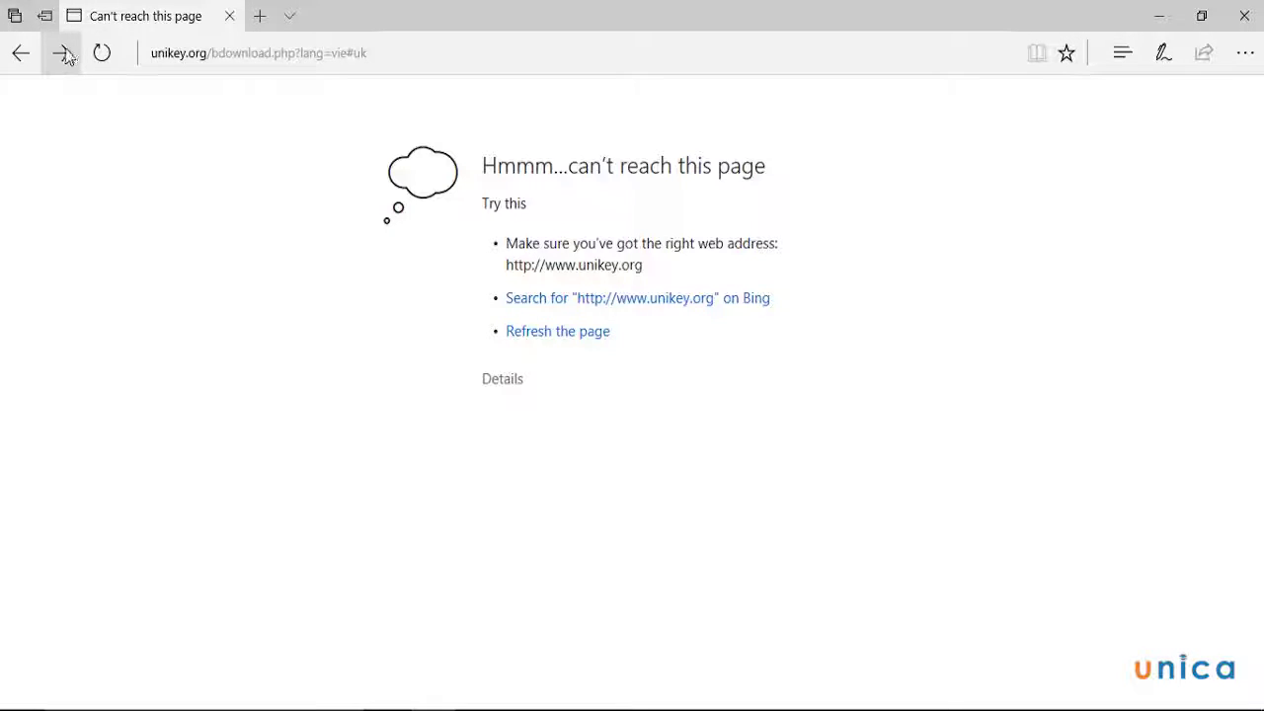
left_click(64, 55)
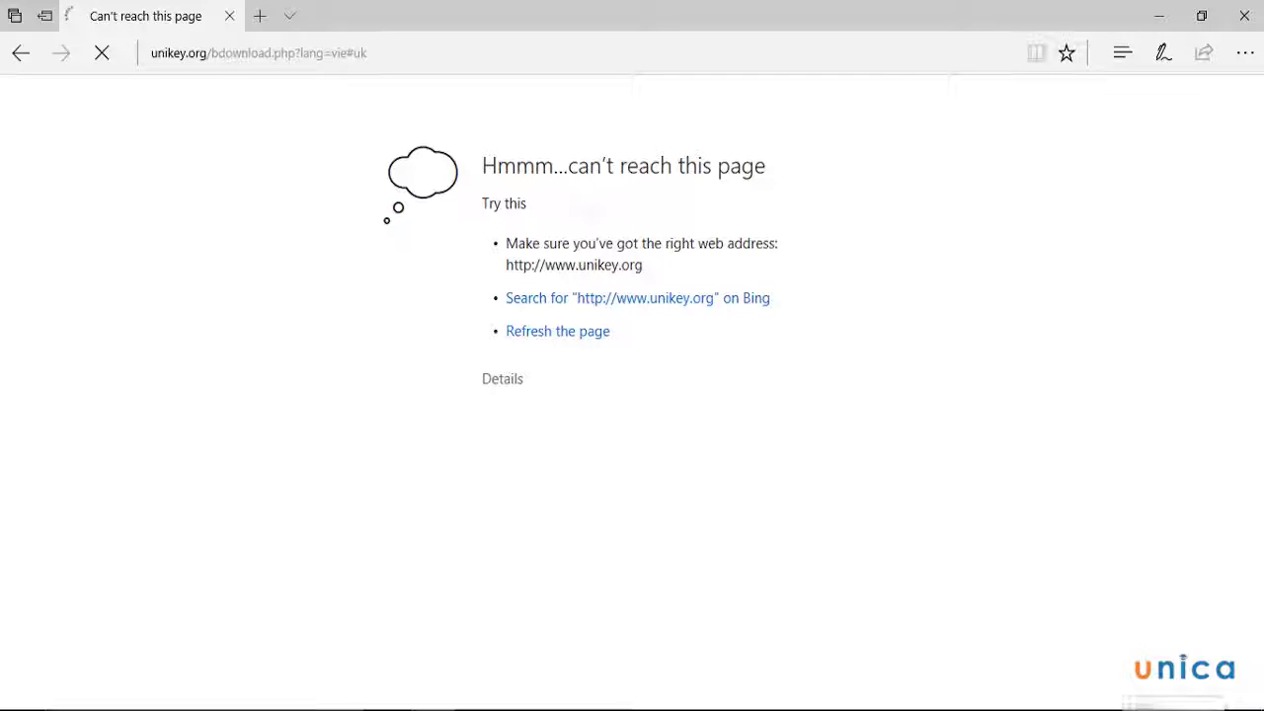
- Connect the computer to the maugiaohoacuc Wi-Fi network by entering its network security key
left_click(1116, 710)
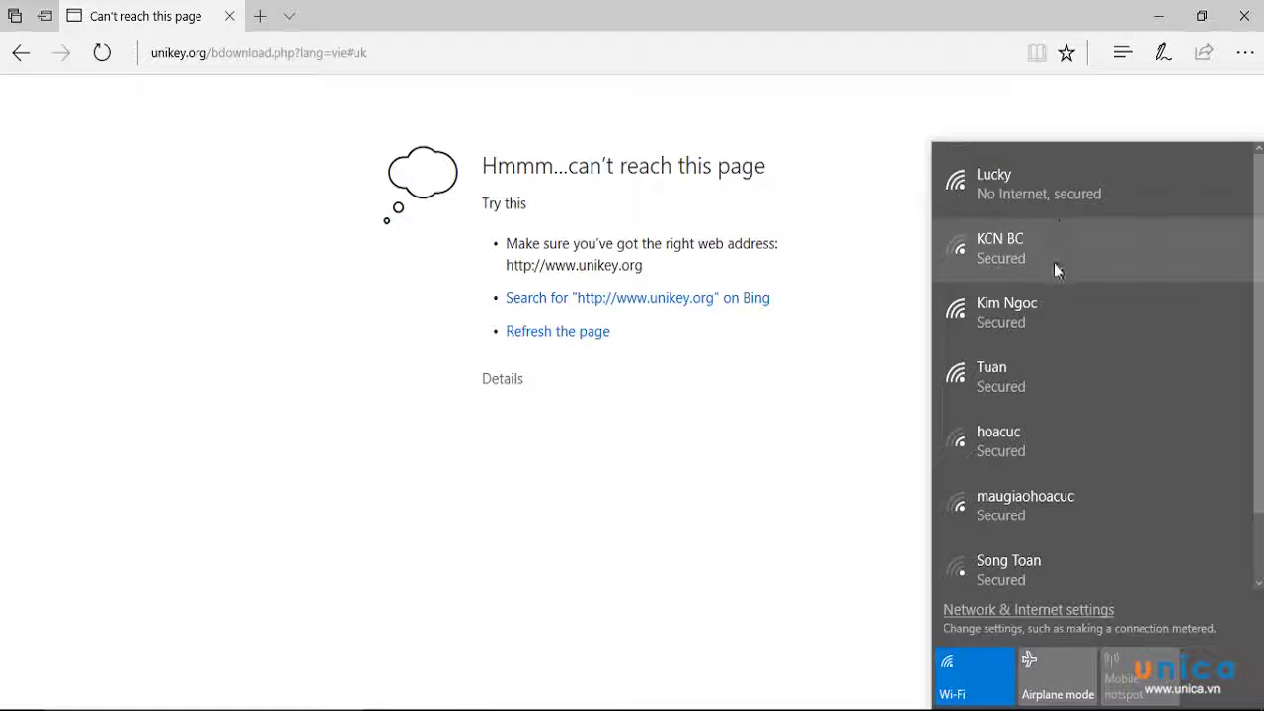
left_click(1077, 506)
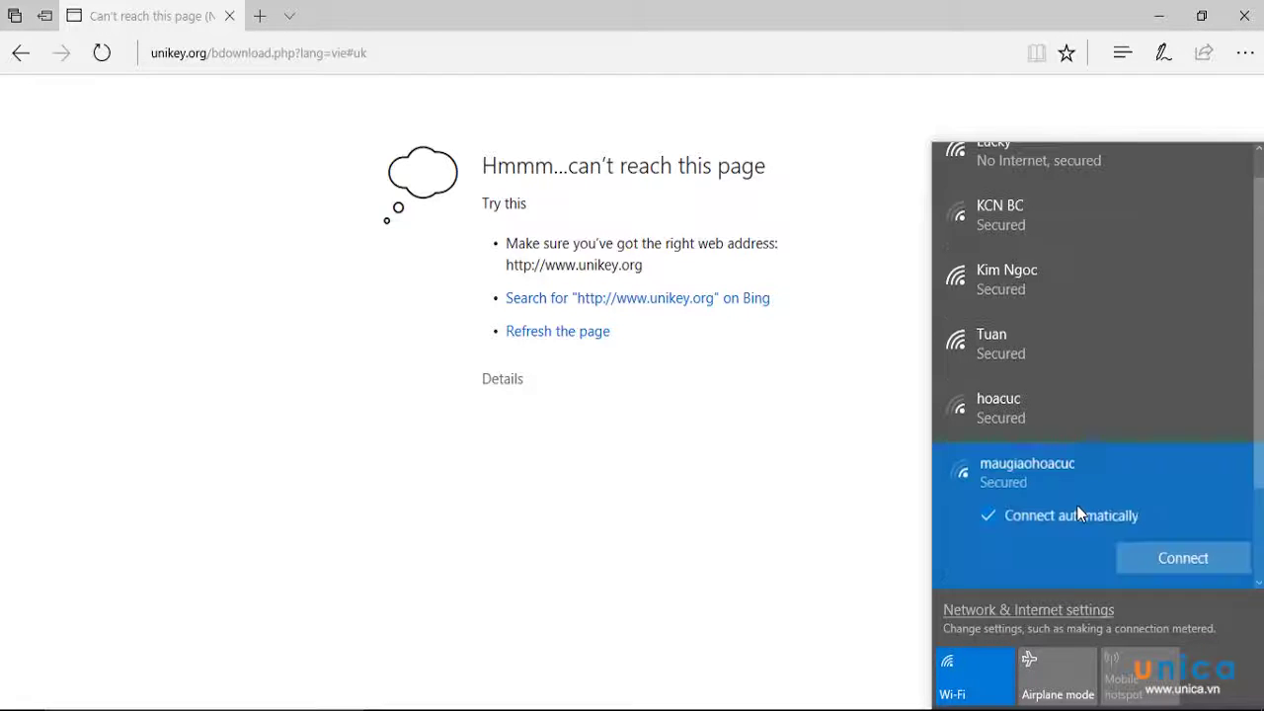
left_click(1153, 562)
type("•••••")
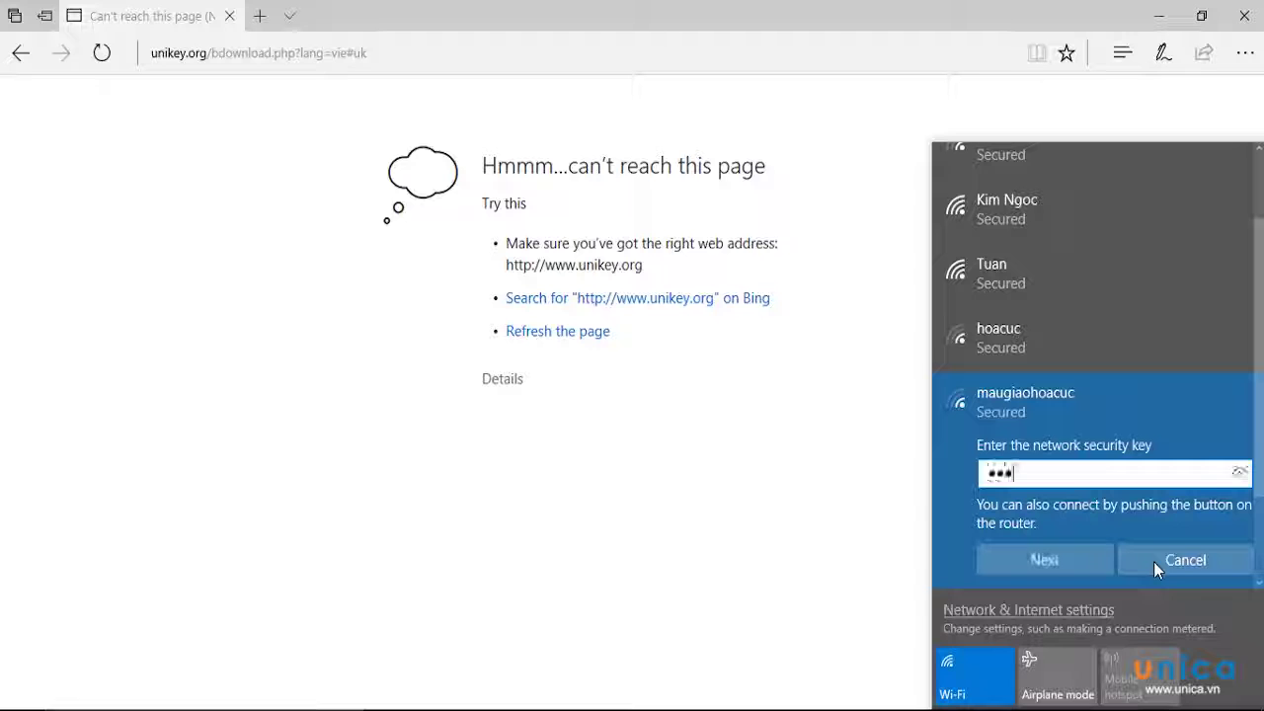
type("•••")
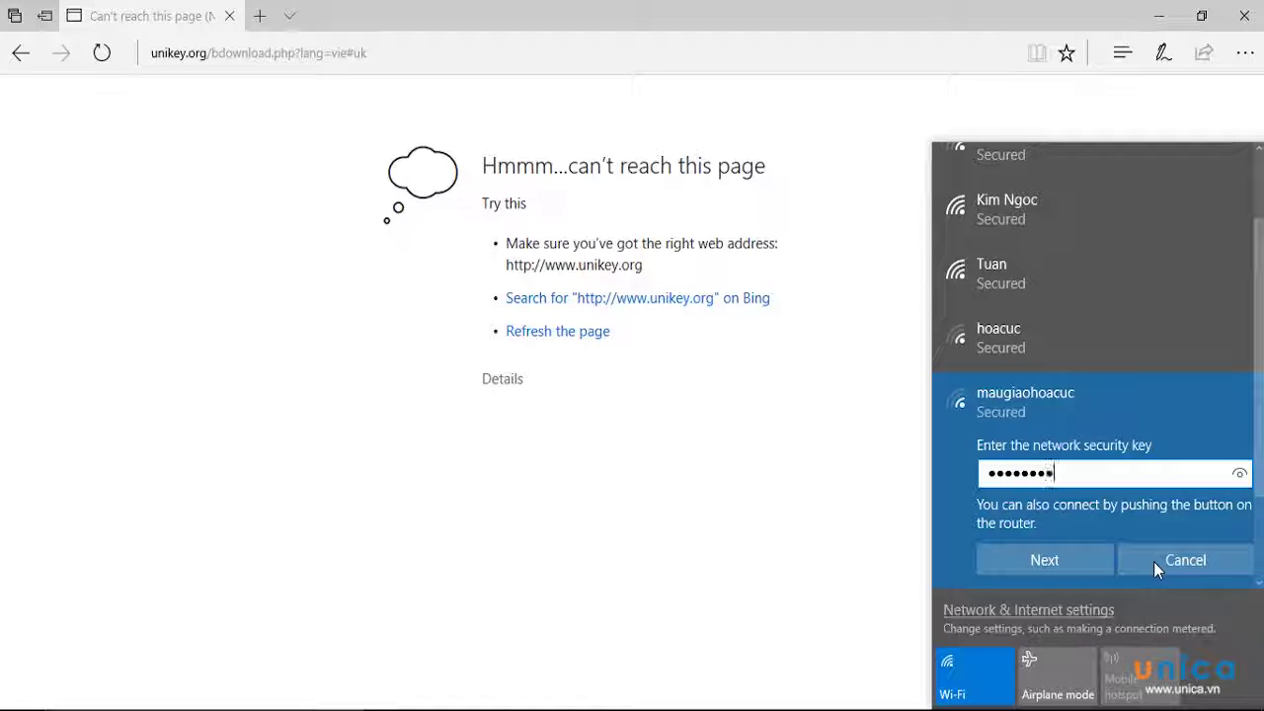
key("Return")
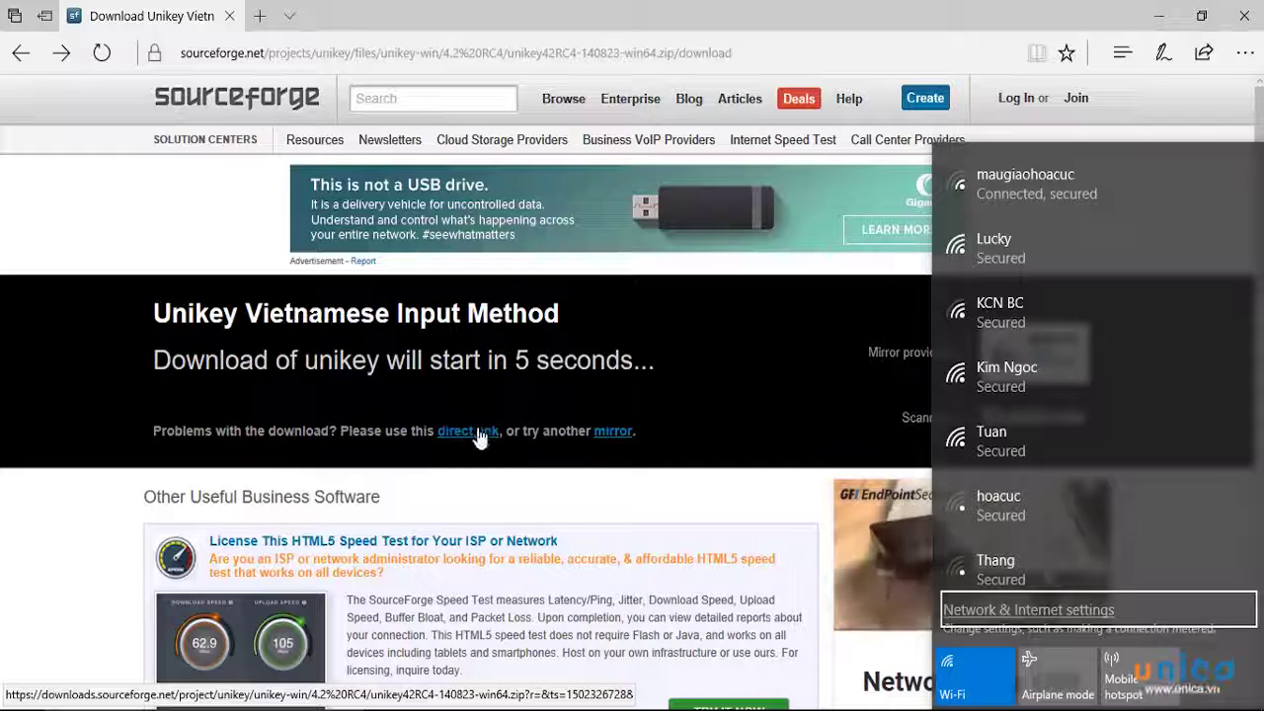
- Download unikey42RC4-140823-win64.zip through the direct link and save it to the Downloads folder
left_click(479, 438)
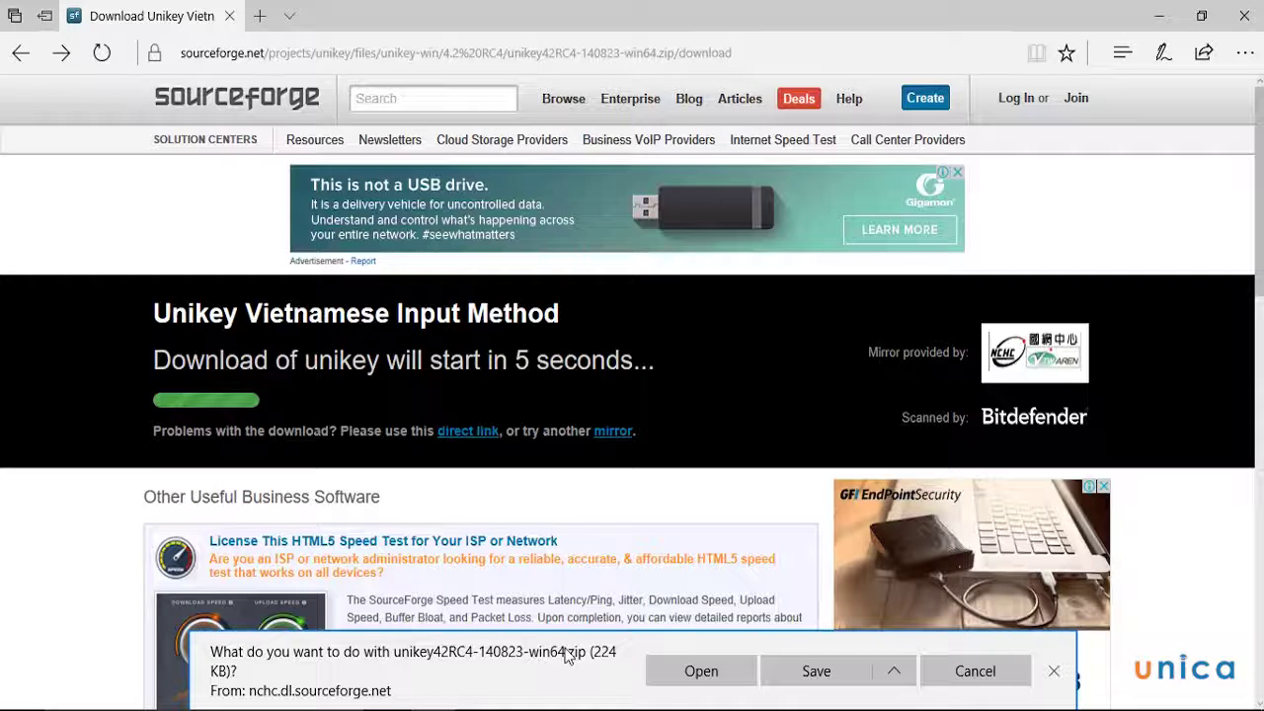
left_click(769, 671)
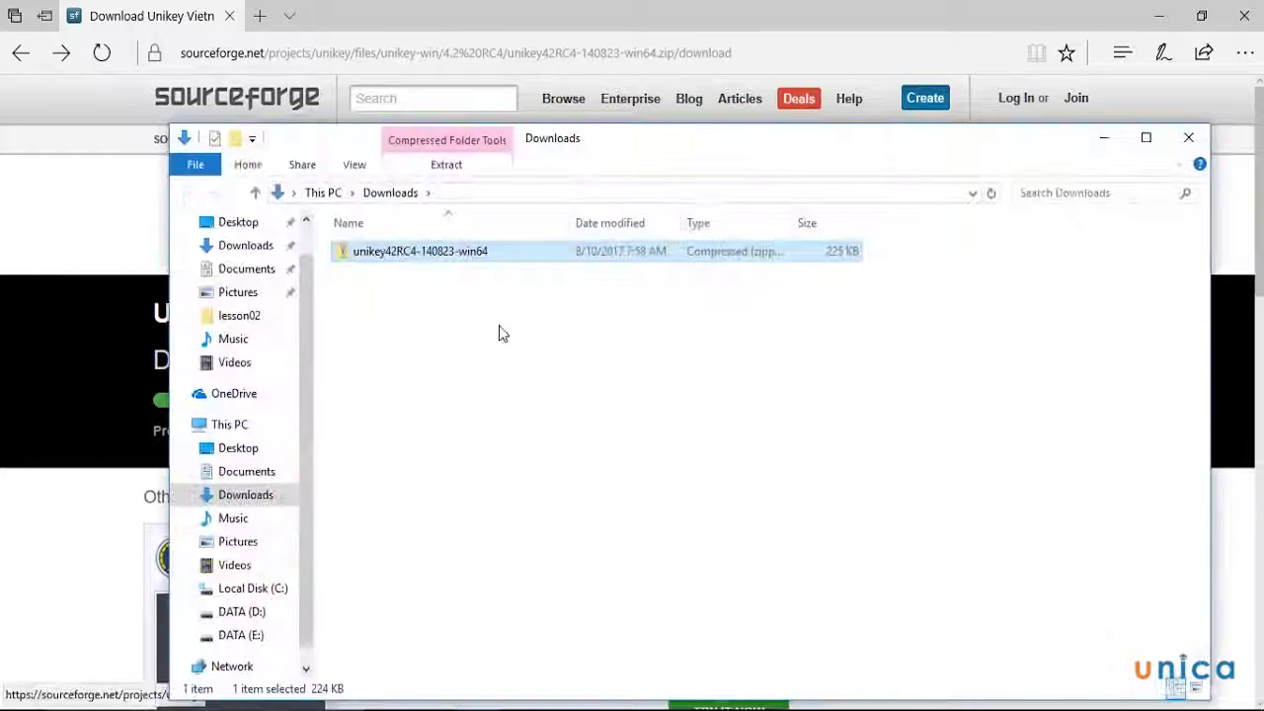
- Extract the downloaded unikey42RC4-140823-win64 archive into the proposed folder inside Downloads
right_click(431, 251)
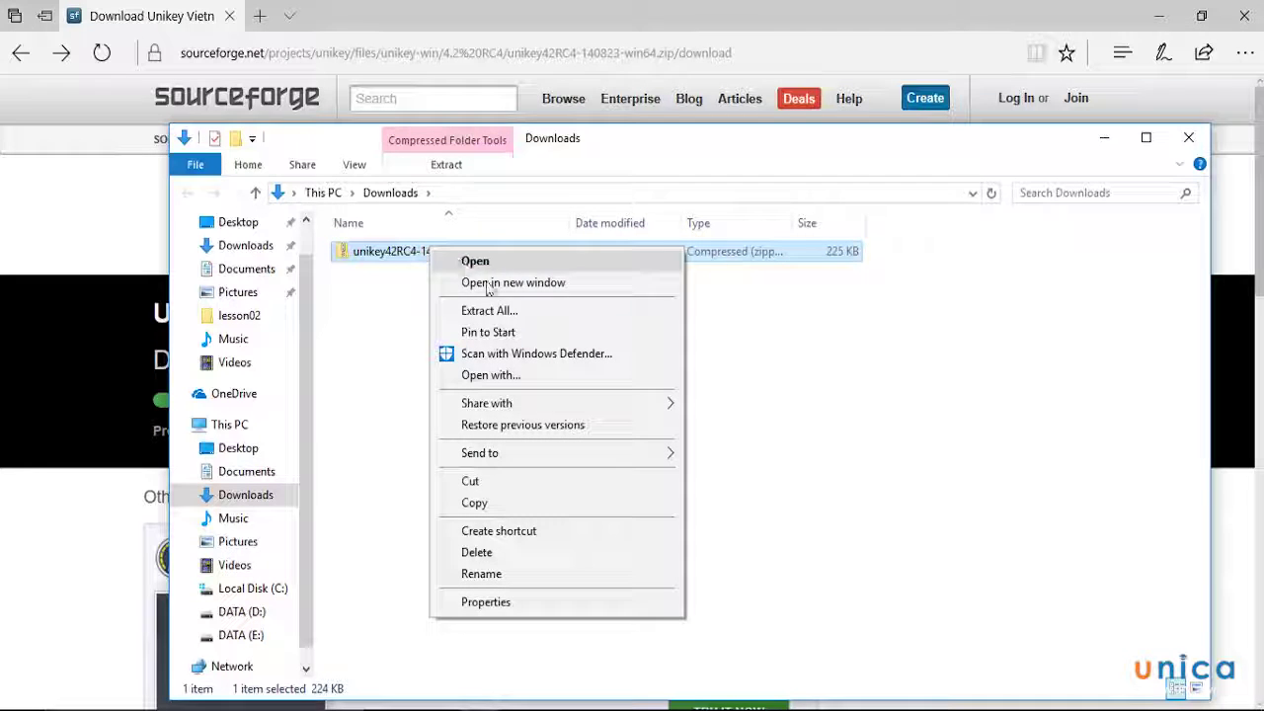
left_click(498, 310)
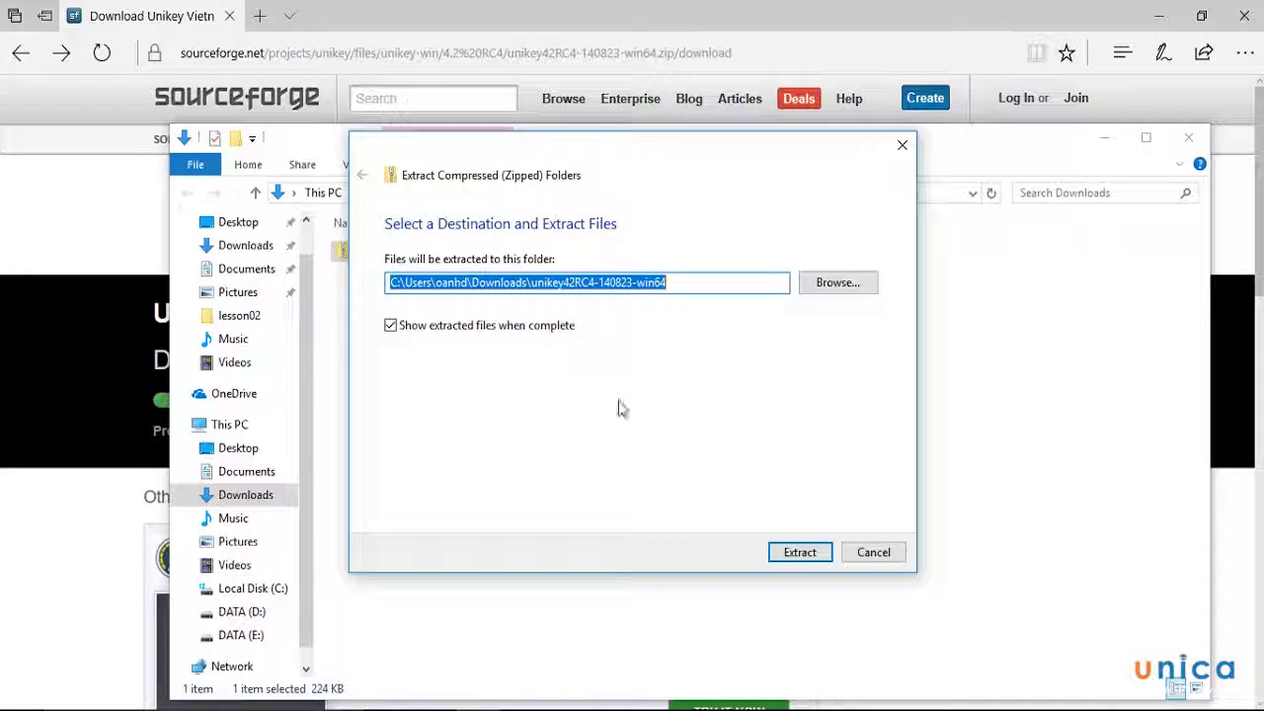
left_click(800, 555)
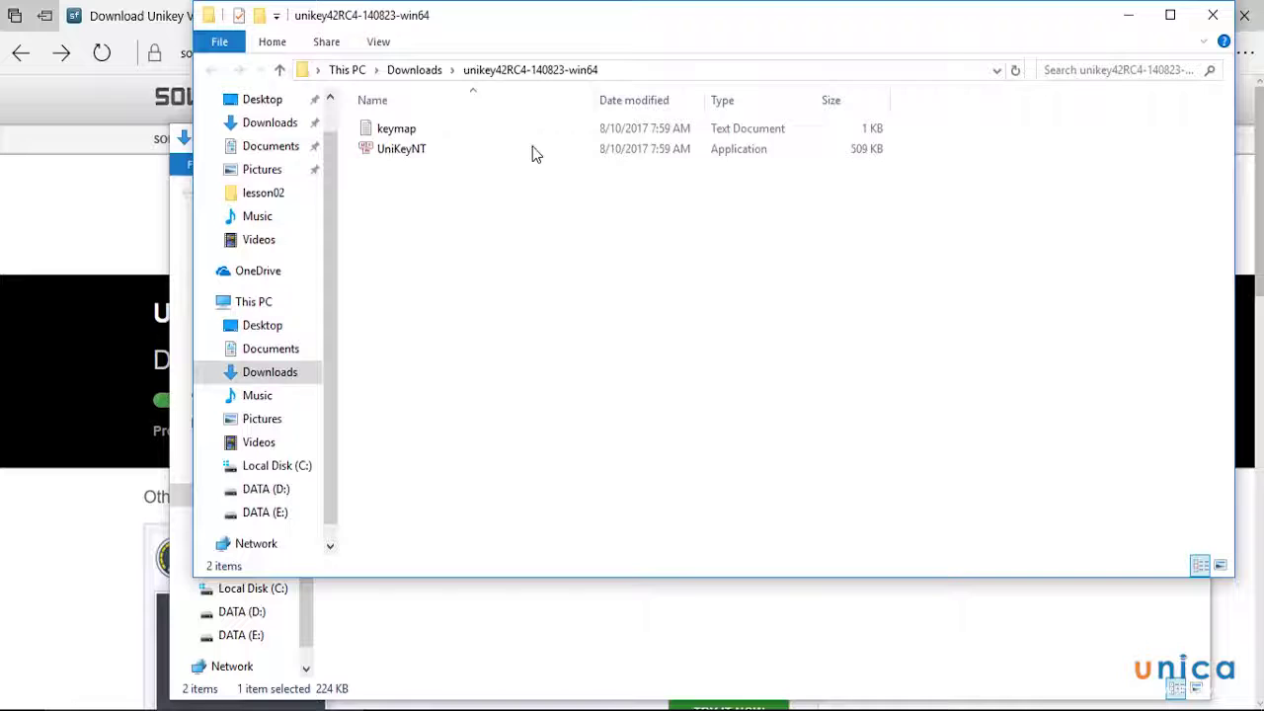
- Launch UniKeyNT from the extracted folder and expand its dialog to show the advanced options
left_click(417, 153)
double_click(417, 153)
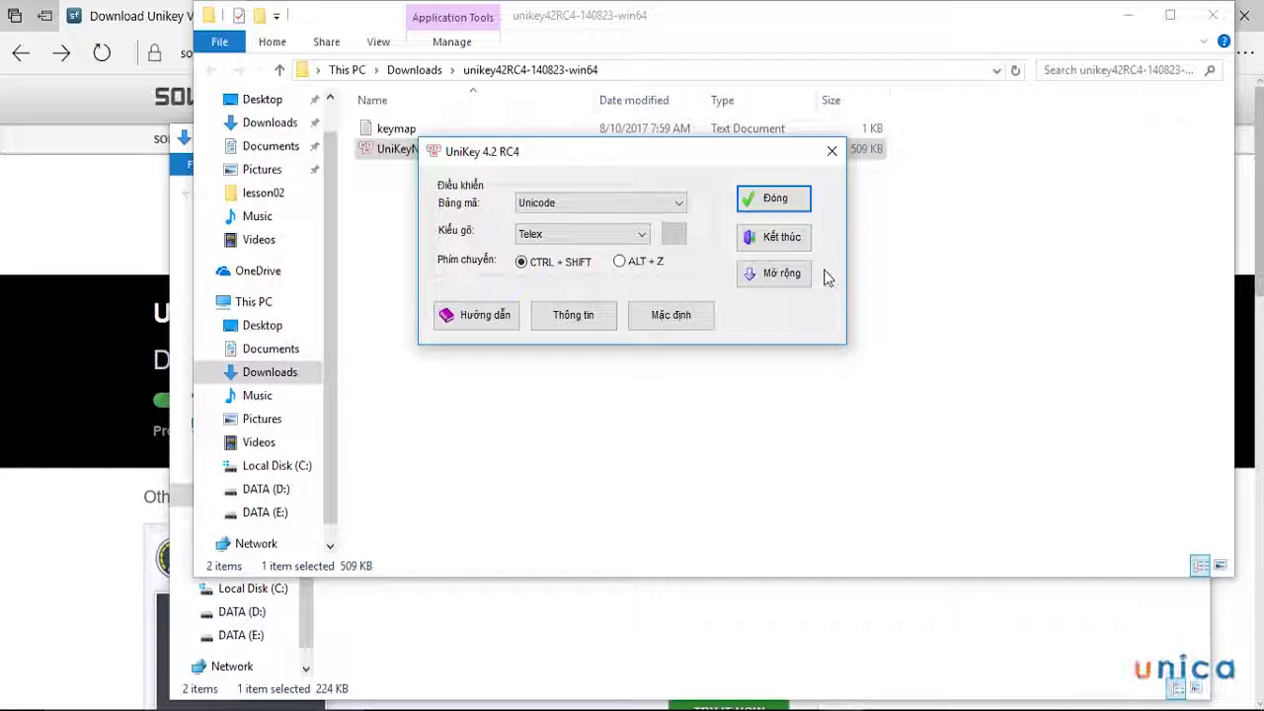
left_click(769, 275)
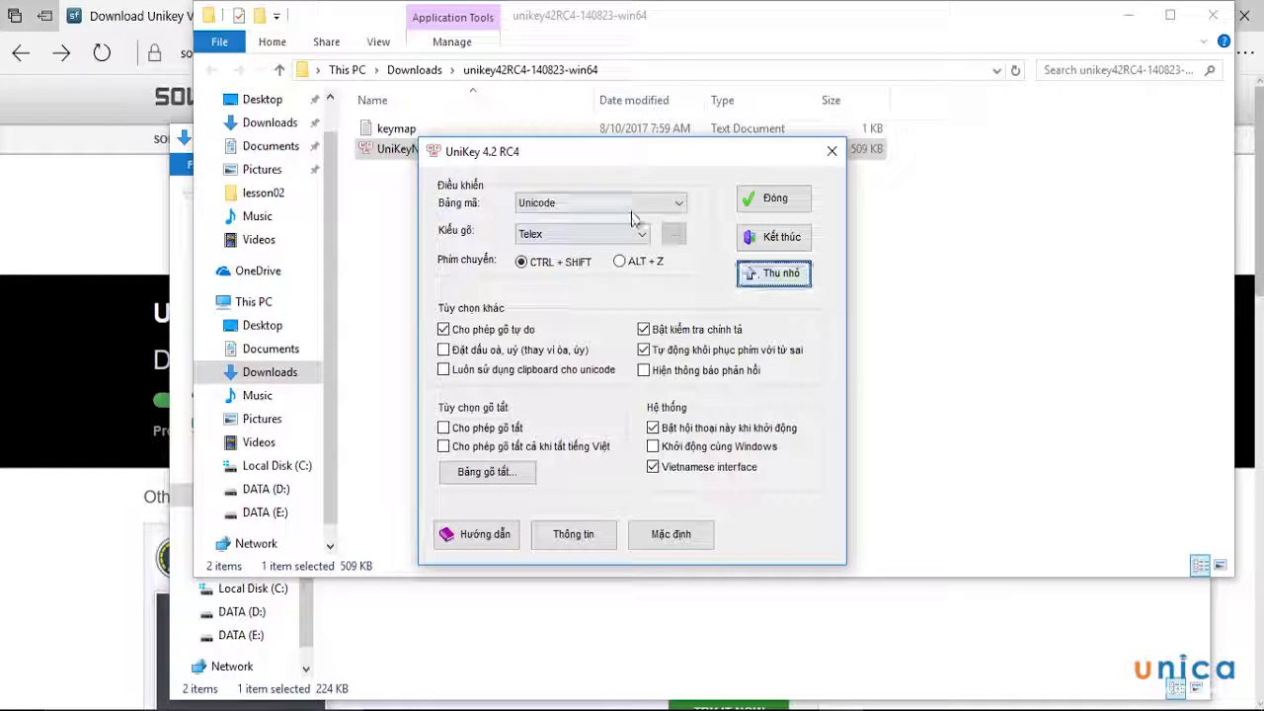
- Select Unicode as UniKey's character set and VNI as its typing method
left_click(651, 202)
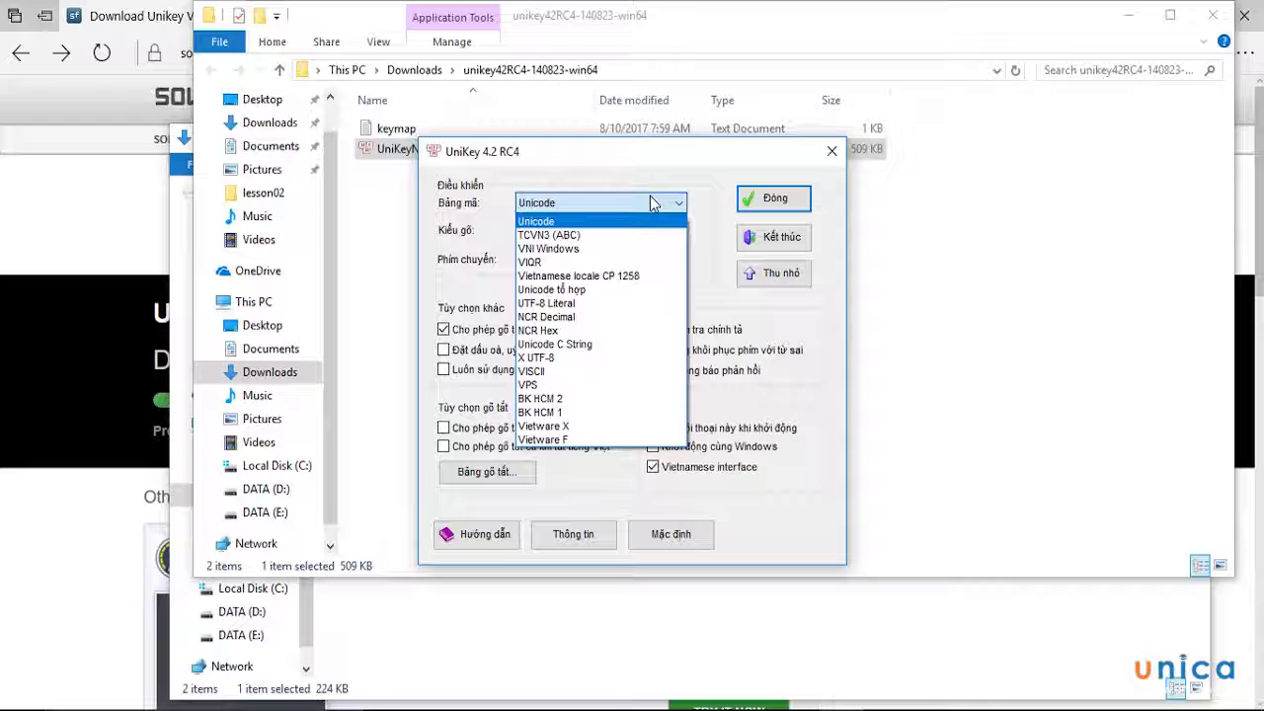
left_click(603, 221)
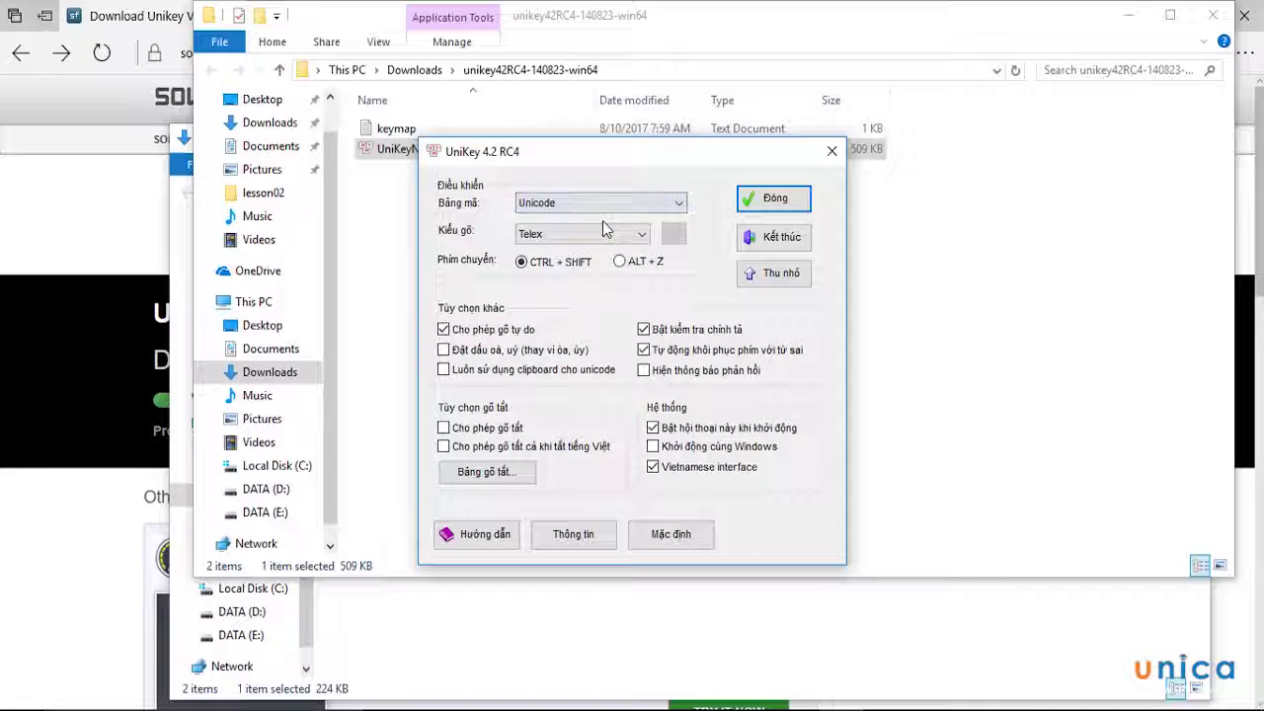
left_click(603, 239)
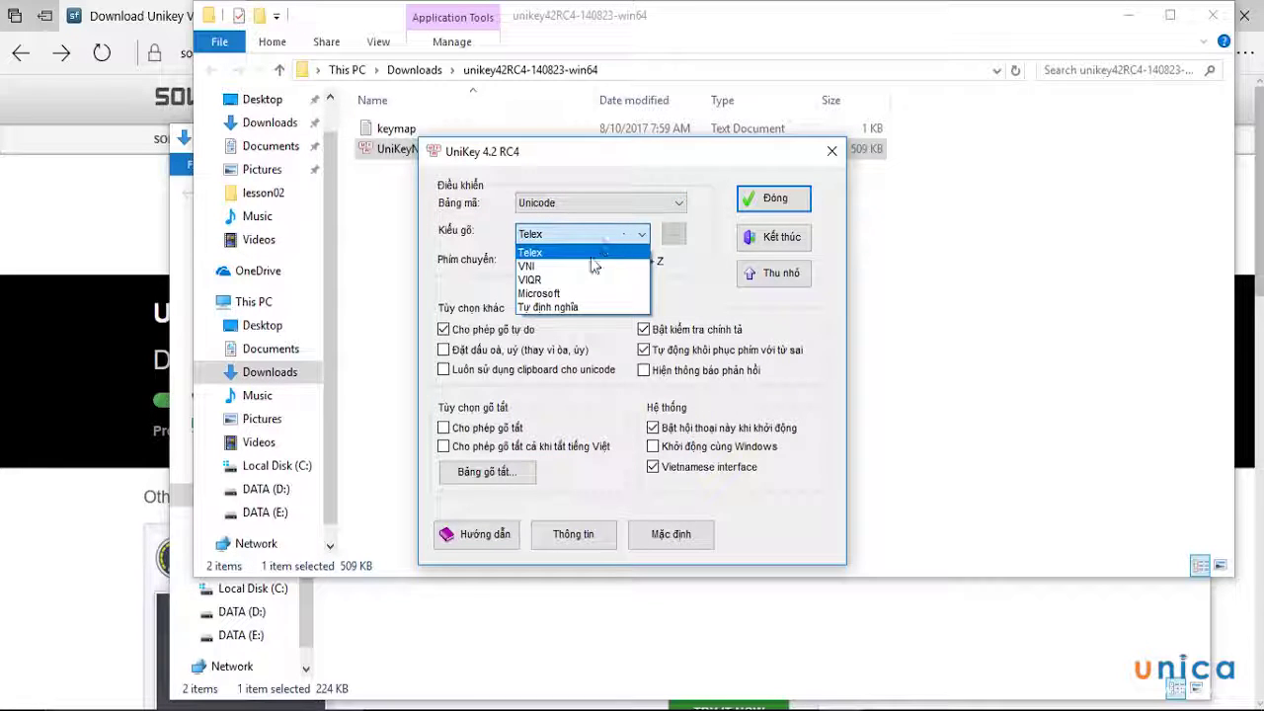
left_click(589, 268)
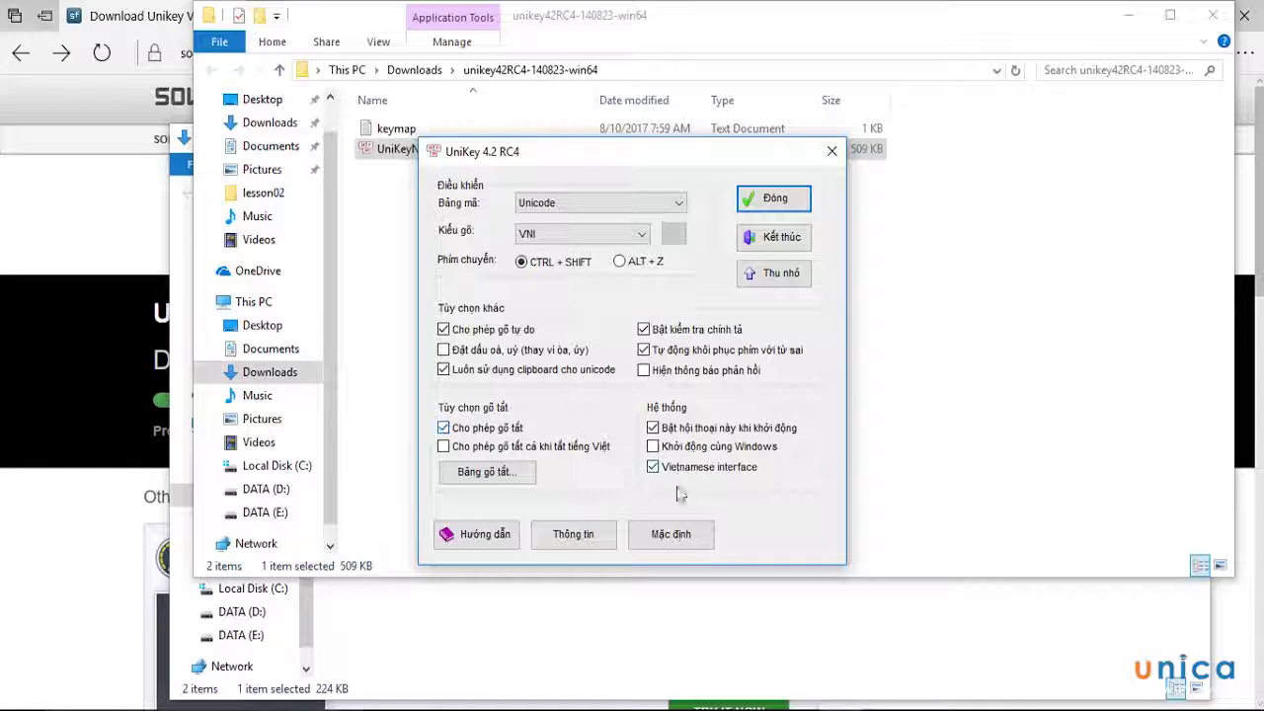
- Set UniKey to start with Windows, disable showing its dialog at startup, and close the settings
left_click(662, 447)
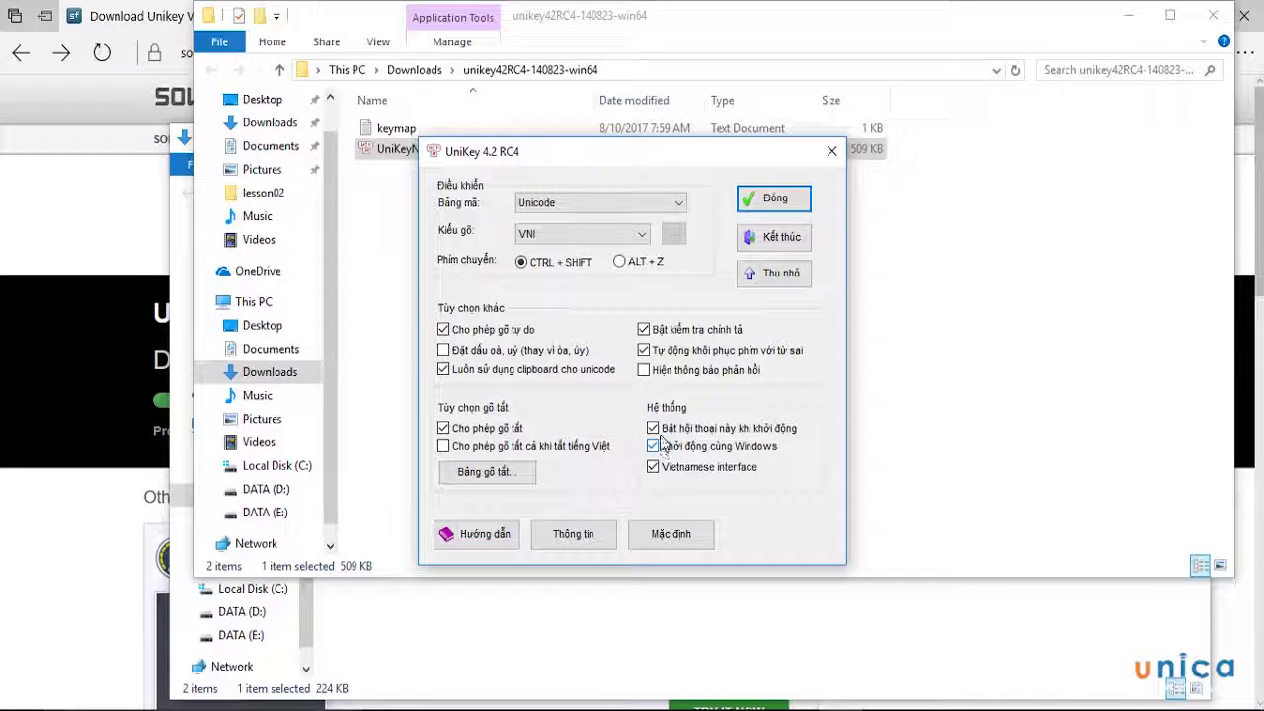
left_click(656, 431)
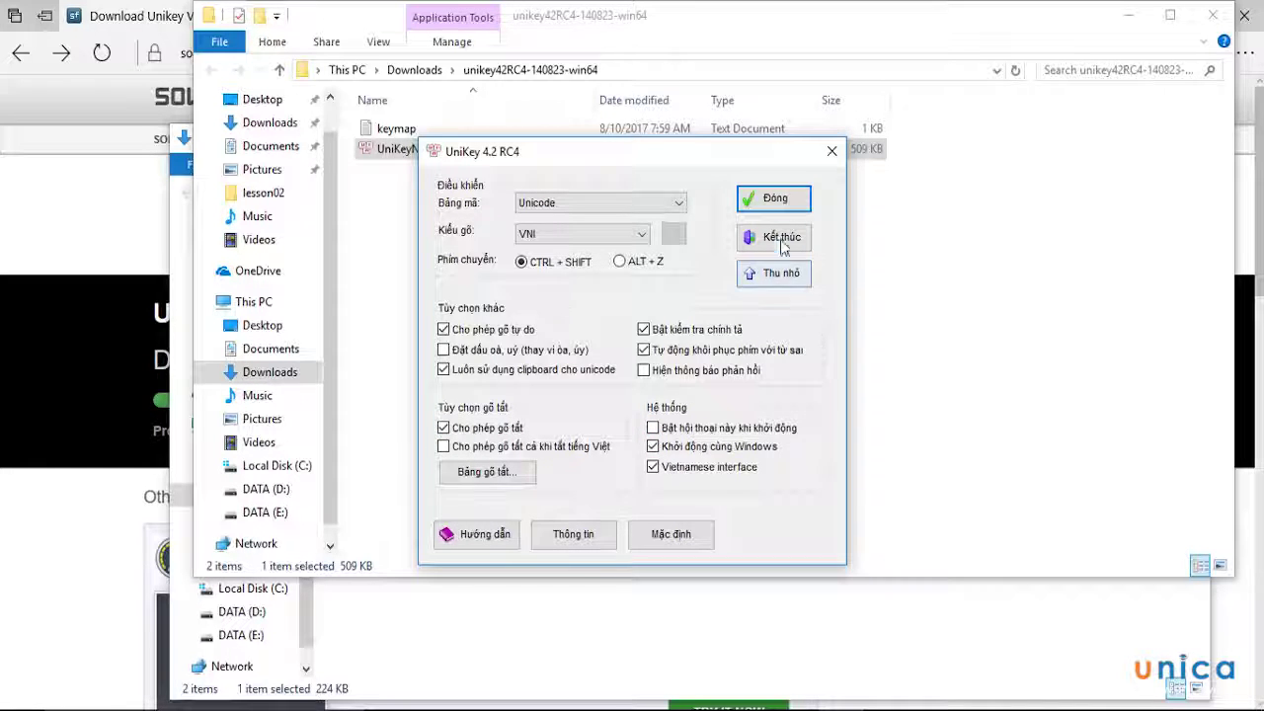
left_click(782, 201)
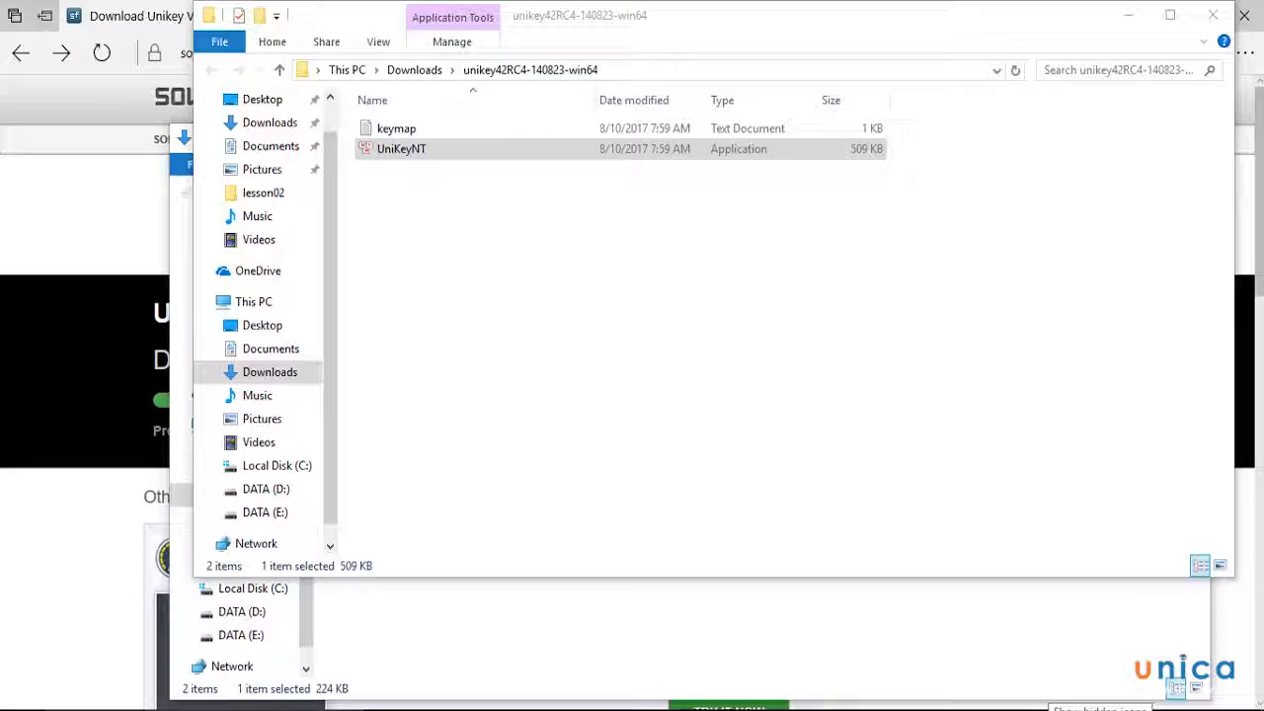
- Check for UniKey among the hidden tray icons and minimize both the extracted folder and Downloads windows
left_click(1046, 707)
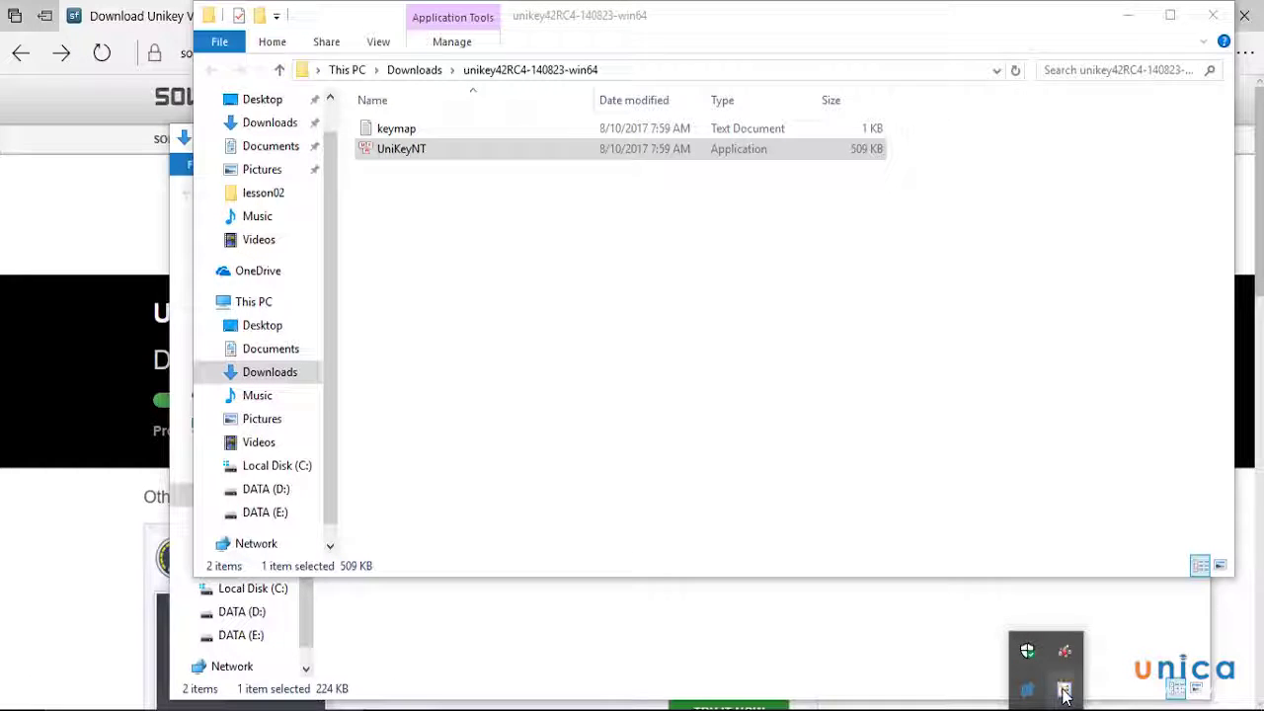
left_click(1131, 22)
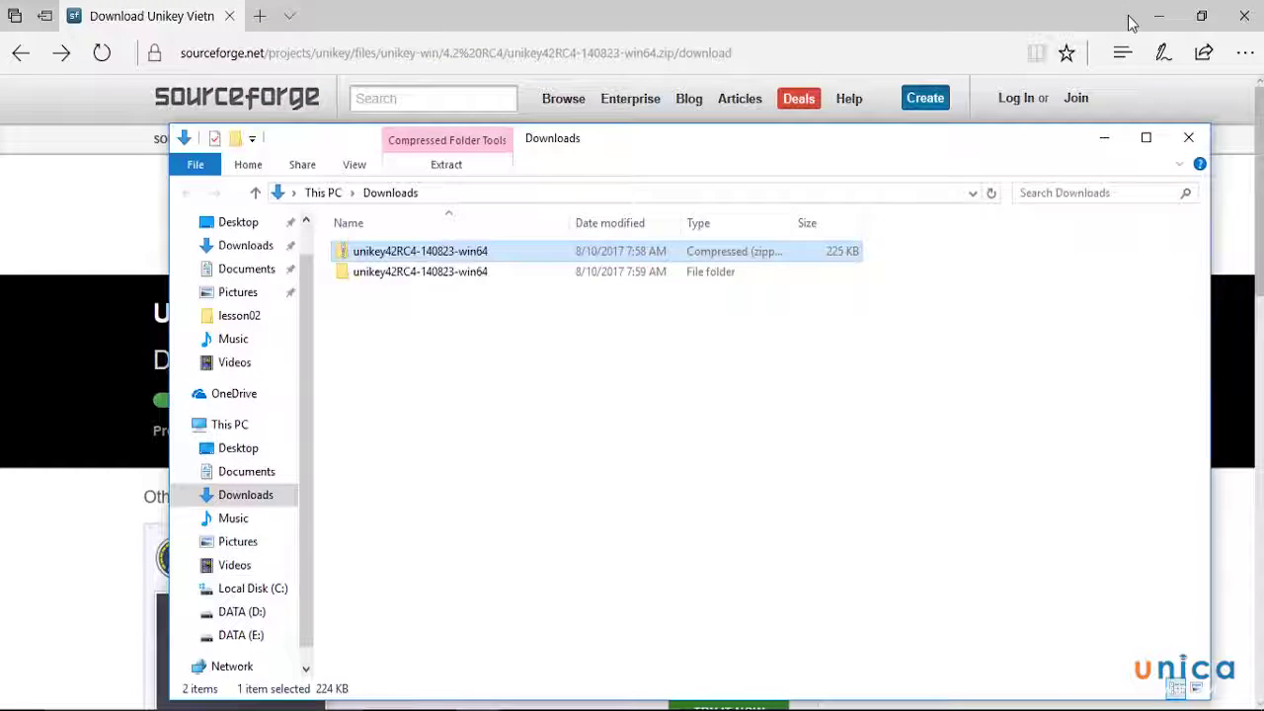
left_click(1108, 144)
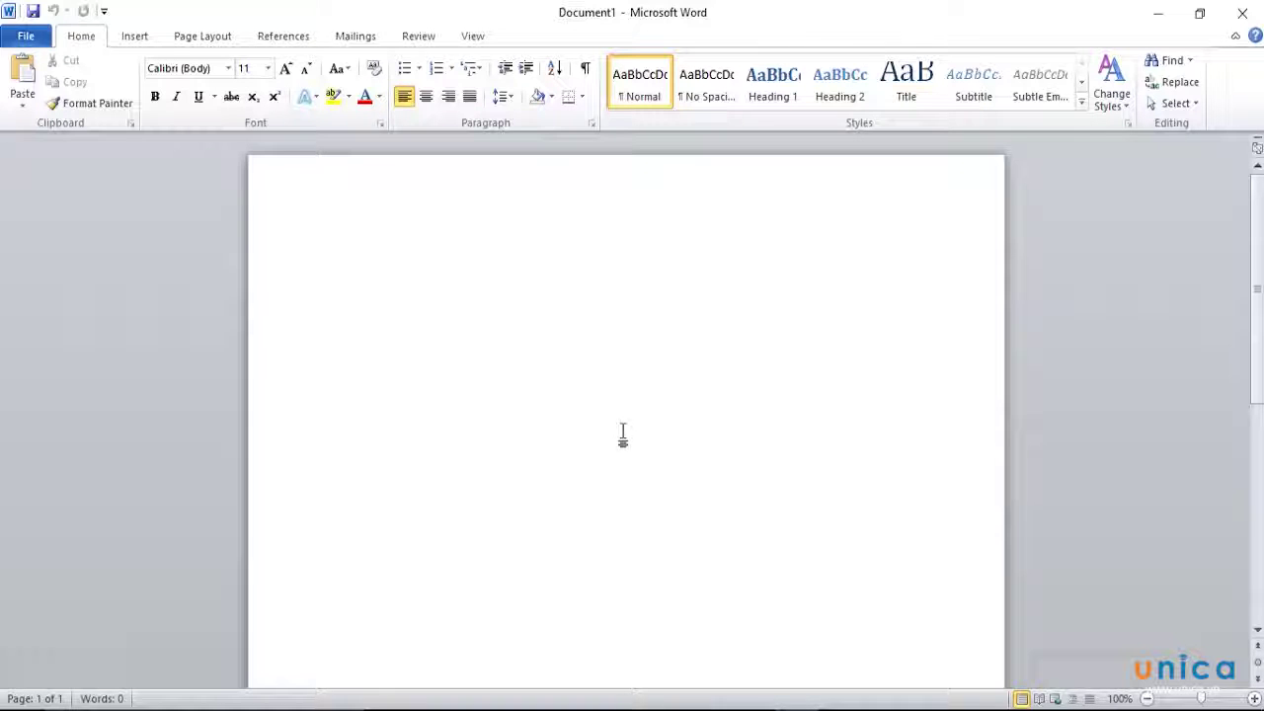
- Write "Chào mừng ban đến với lớp học" in the blank Word document to test Vietnamese typing
type("chao")
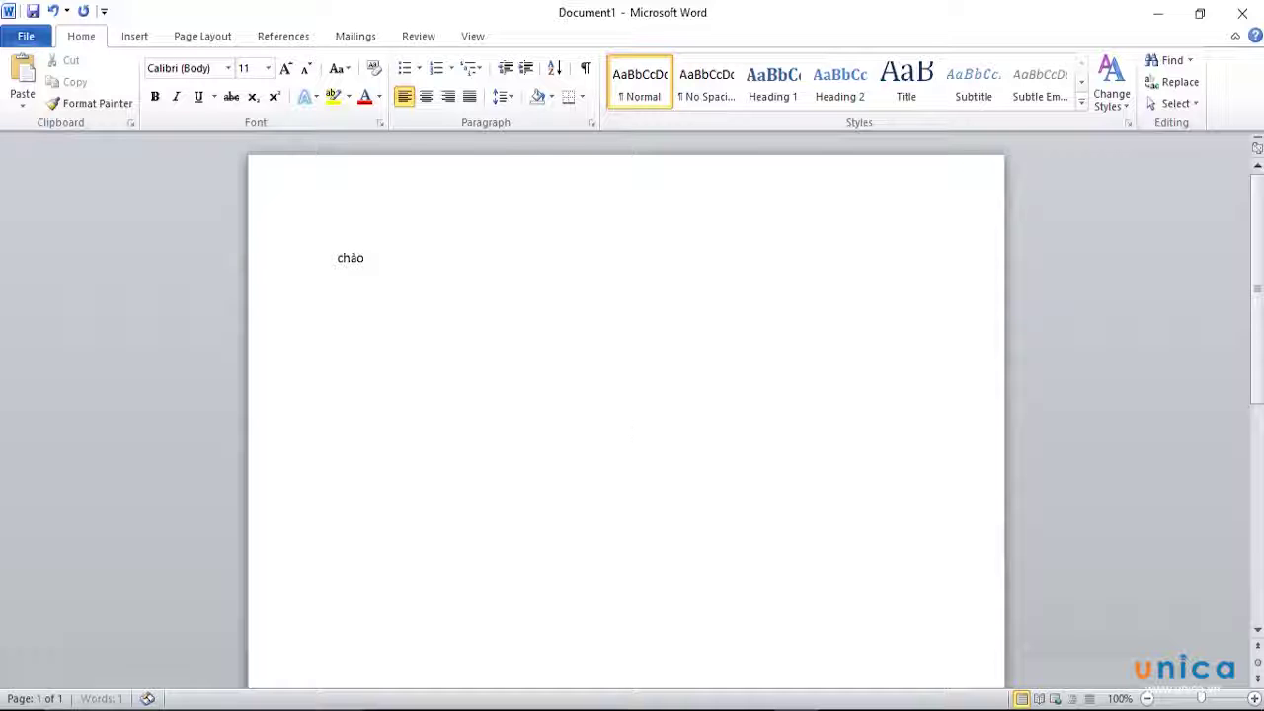
type(" mungwf")
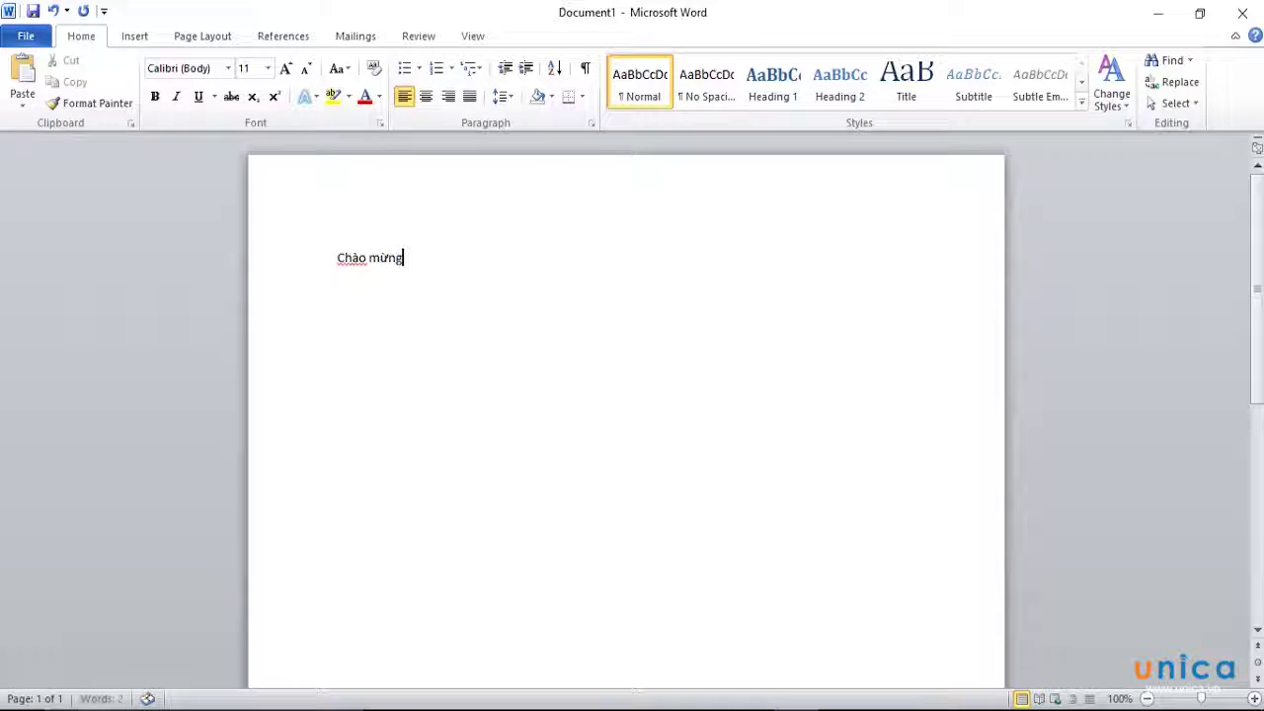
type(" ban den")
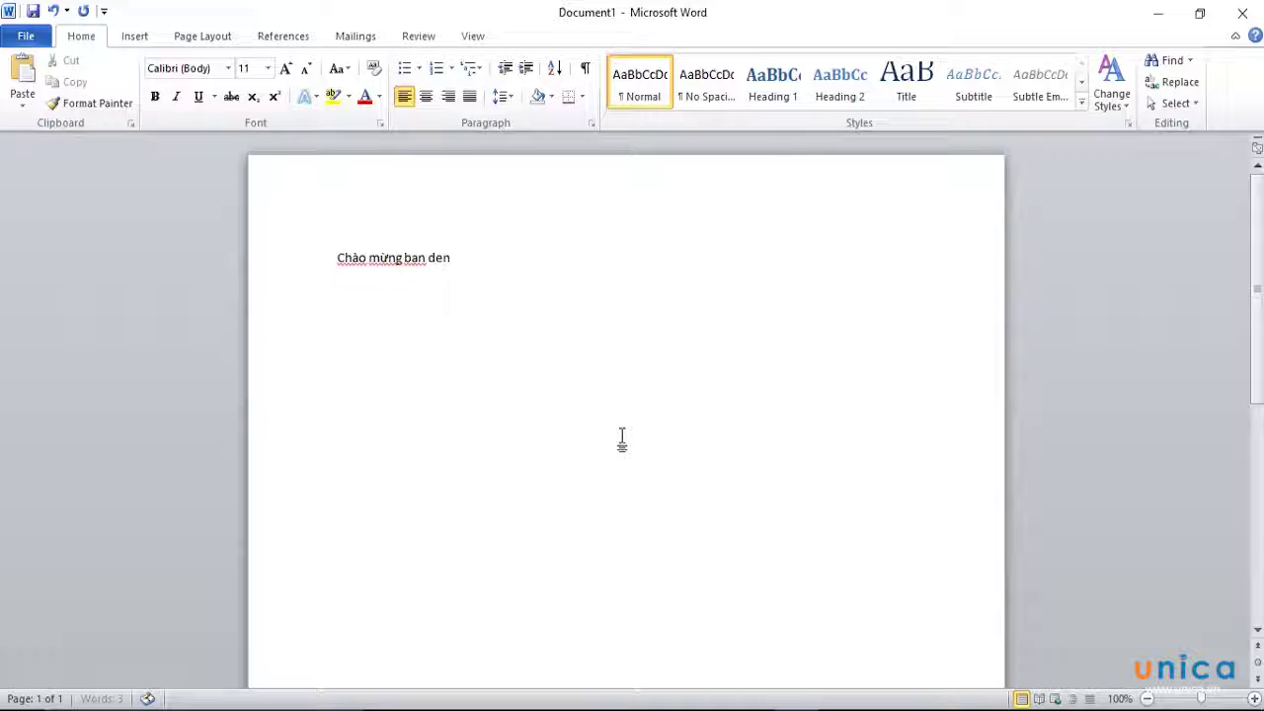
type(" ddeens vo")
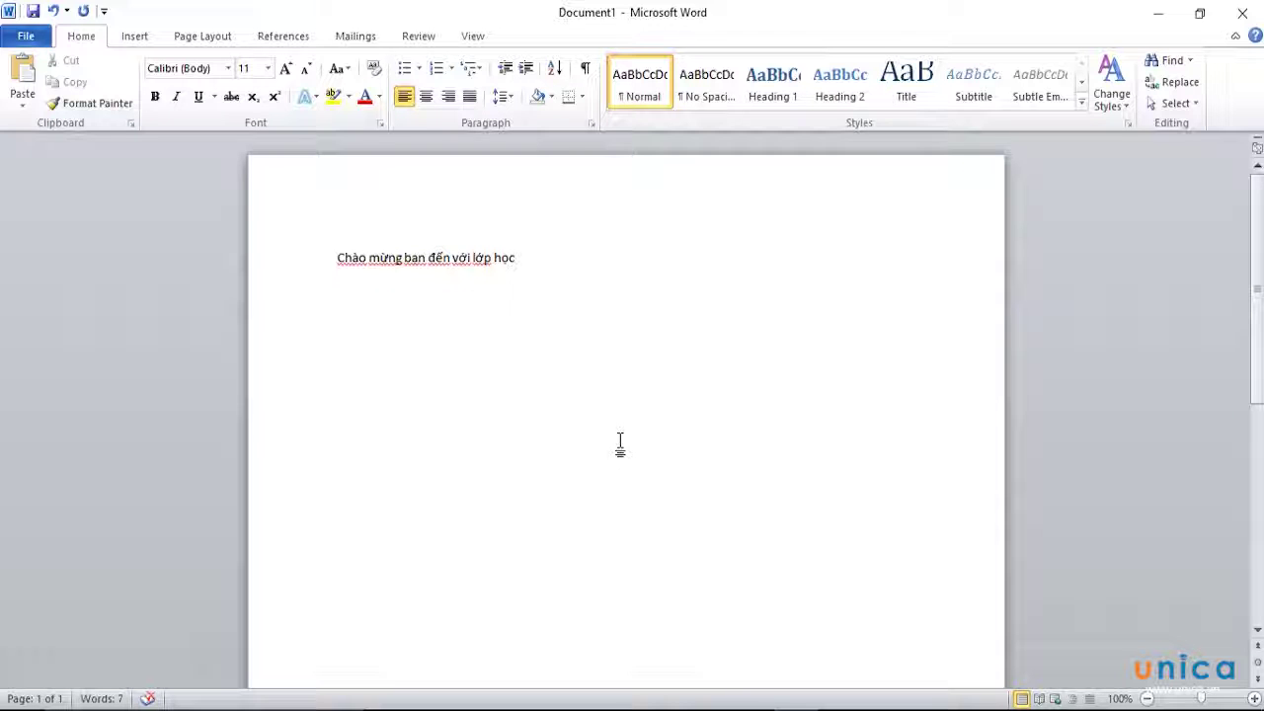
- Look through the installed fonts in Word down to the end of the list without choosing one
left_click(228, 68)
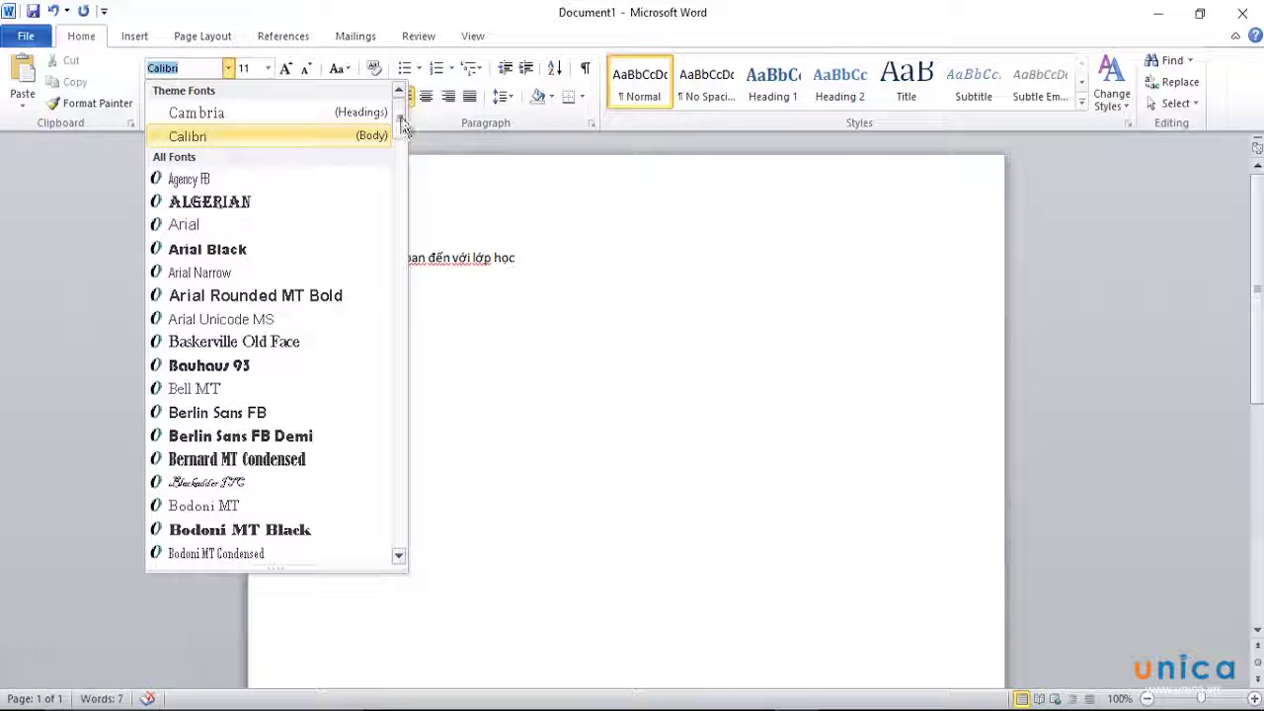
left_click_drag(402, 126, 417, 546)
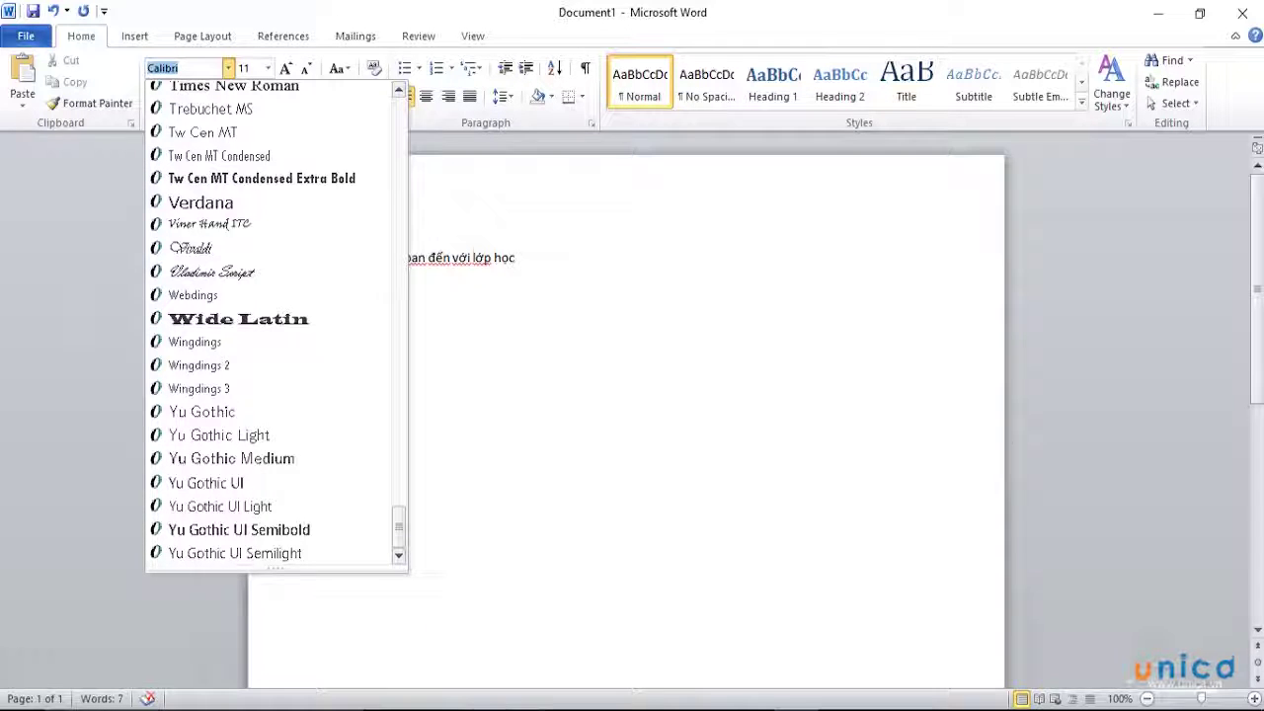
left_click(478, 710)
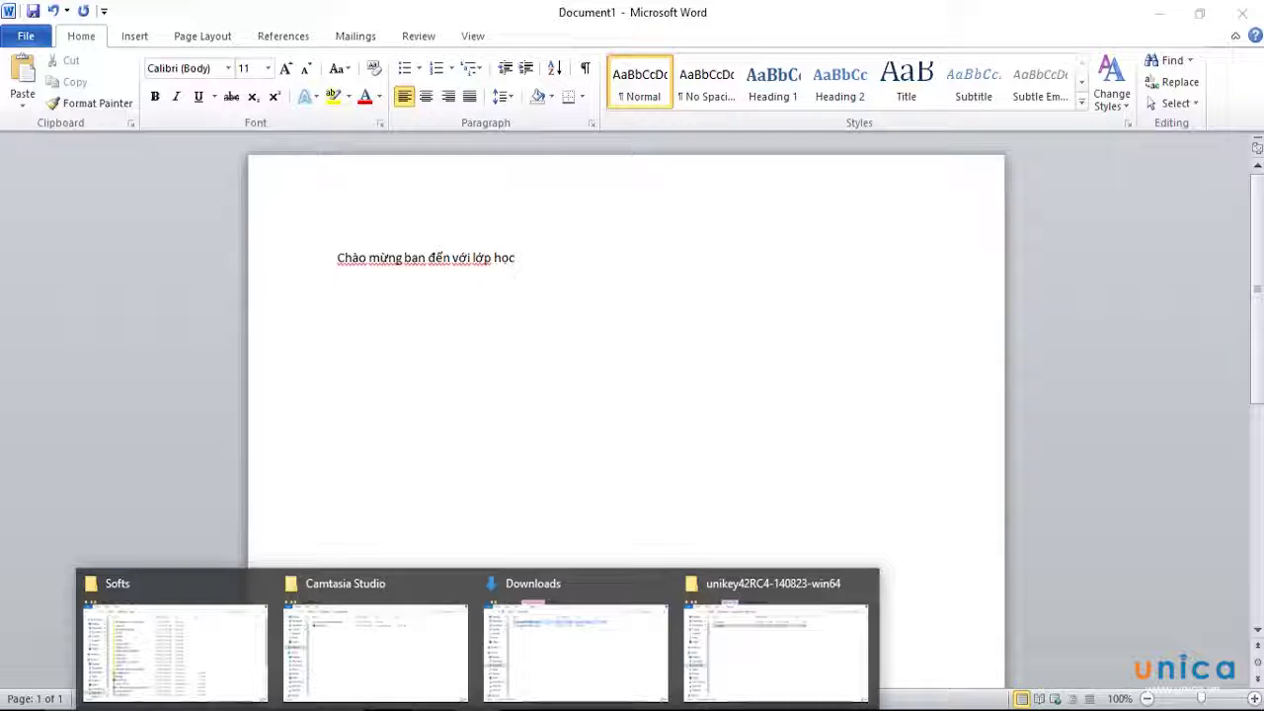
- Switch to the Edge browser, open Google and search for "font vni"
left_click(326, 707)
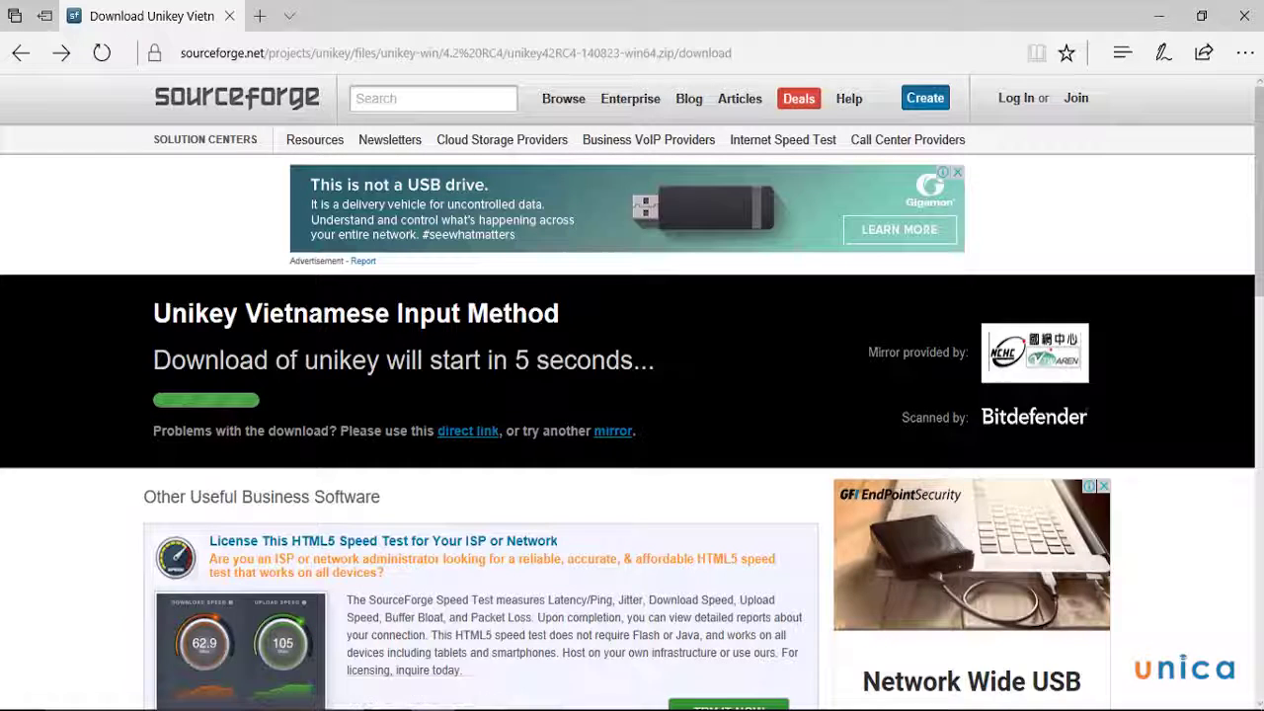
left_click(360, 55)
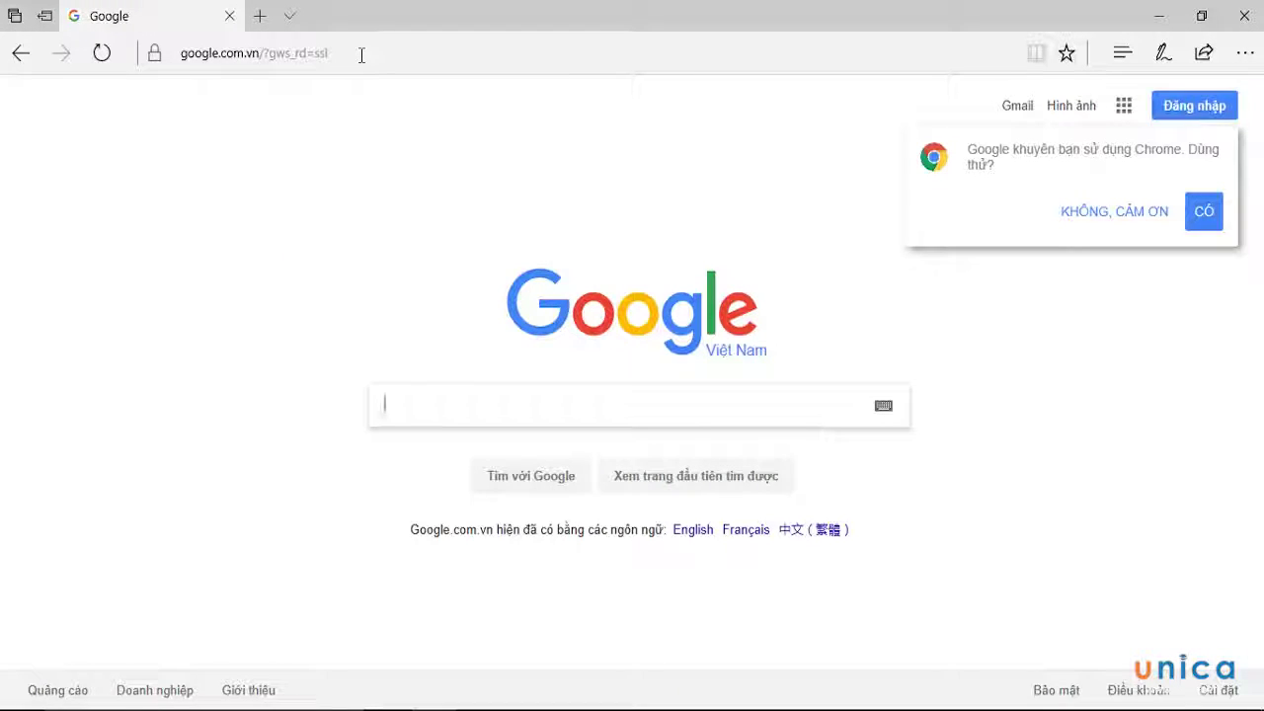
type("font")
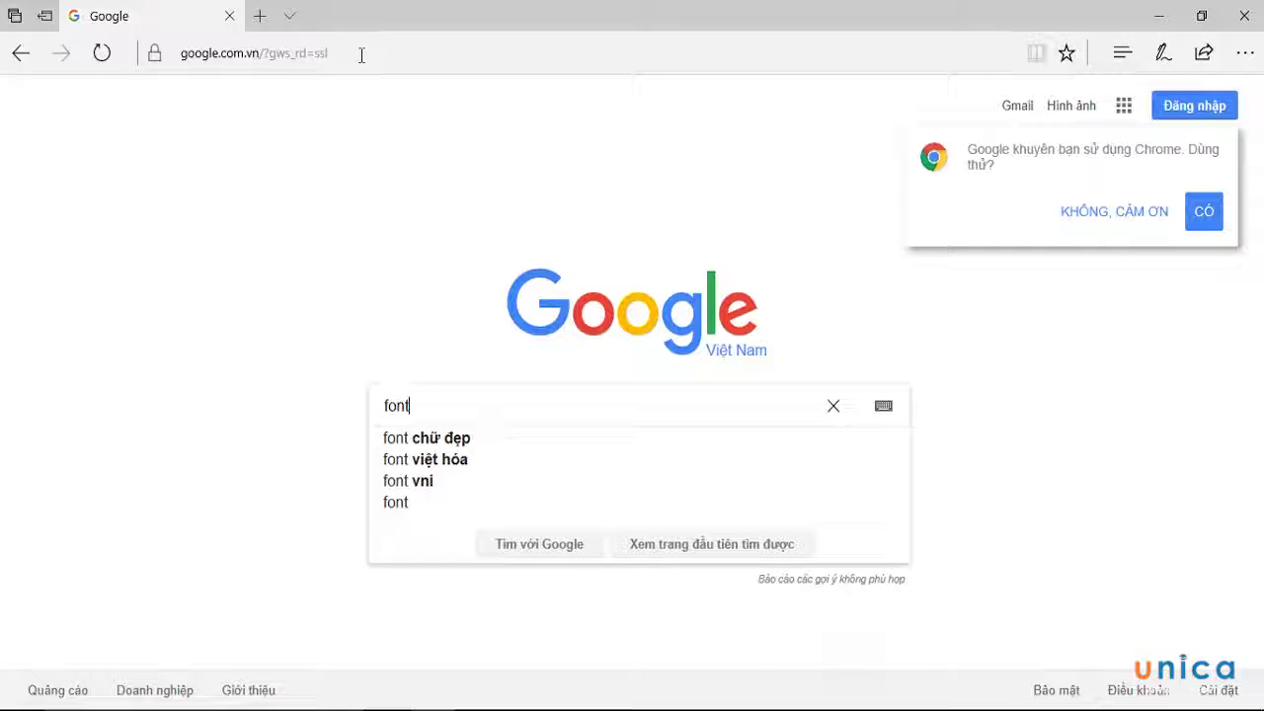
key("Down")
key("Down")
key("Down")
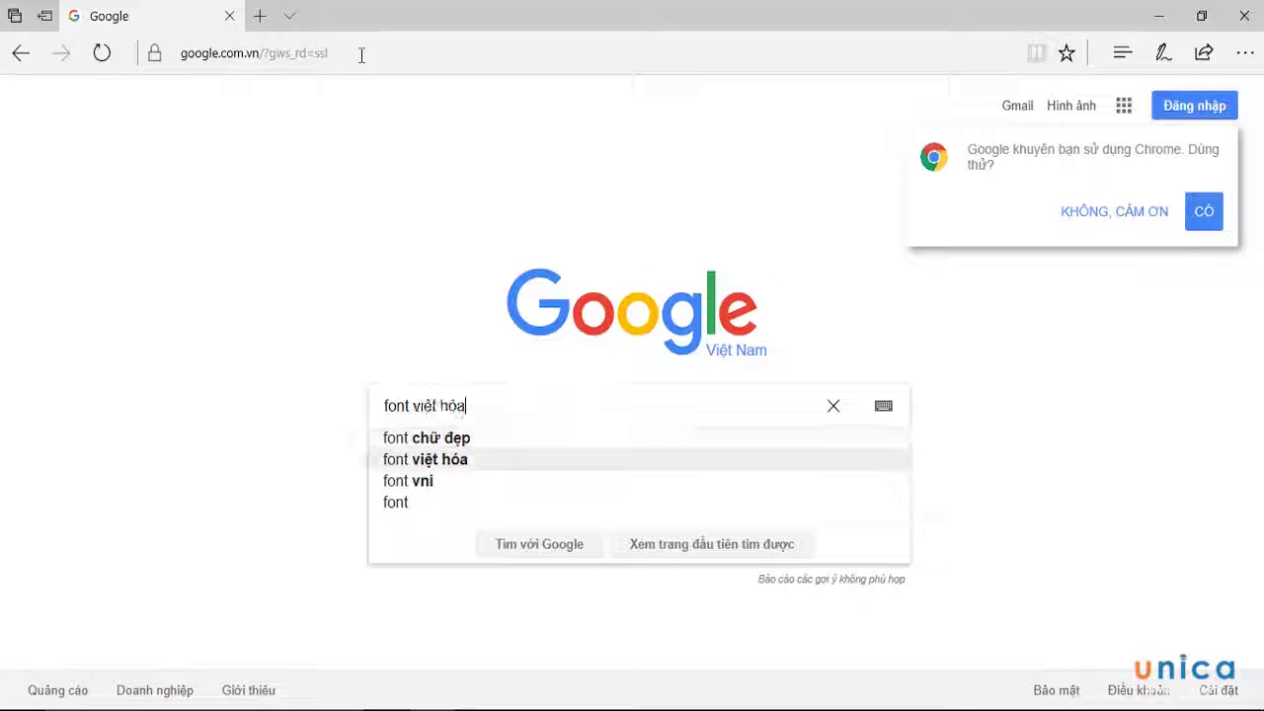
key("Return")
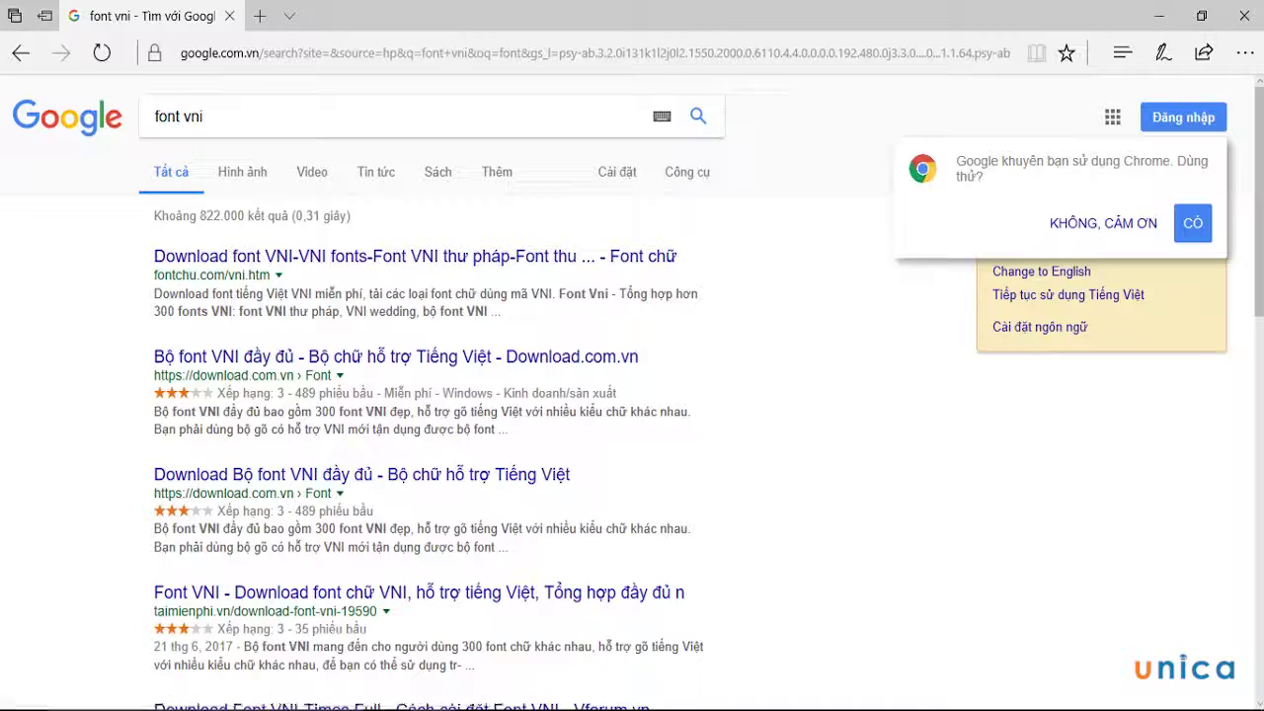
- Open the FONTS folder inside D:\Softs in File Explorer and look through its font files to the end
mouse_move(478, 710)
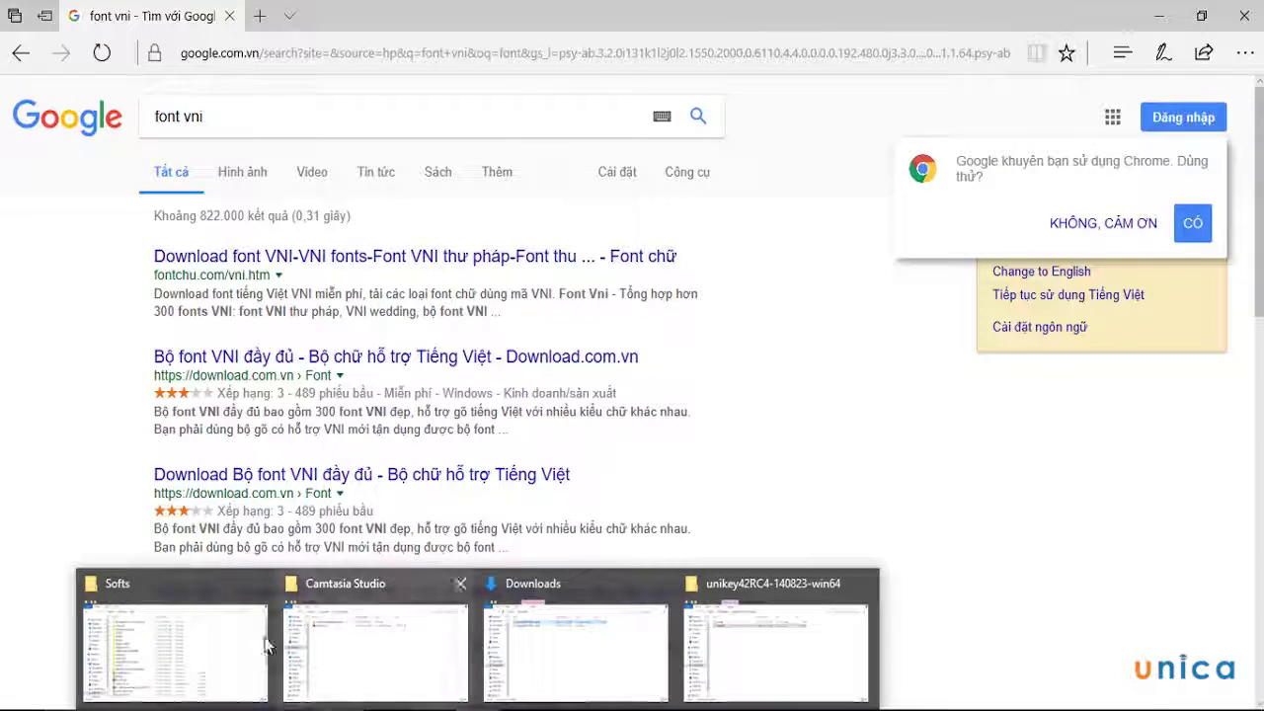
left_click(229, 640)
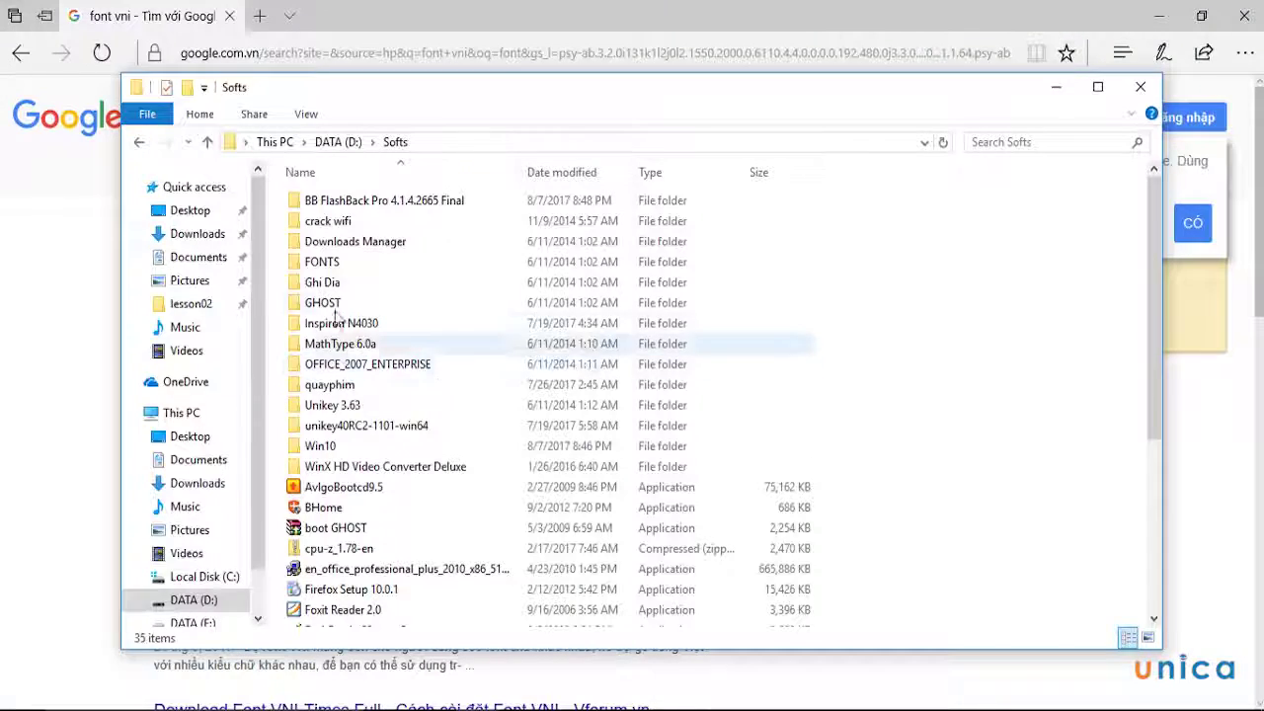
double_click(332, 263)
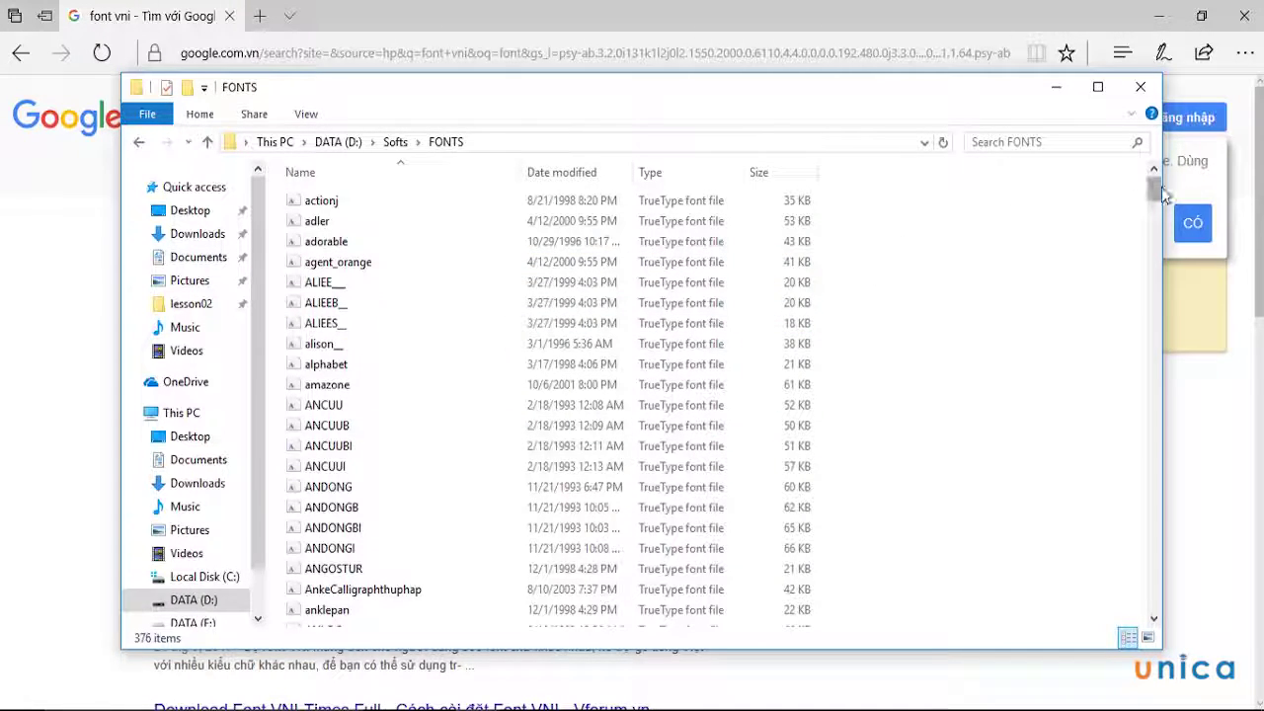
left_click_drag(1157, 195, 1155, 605)
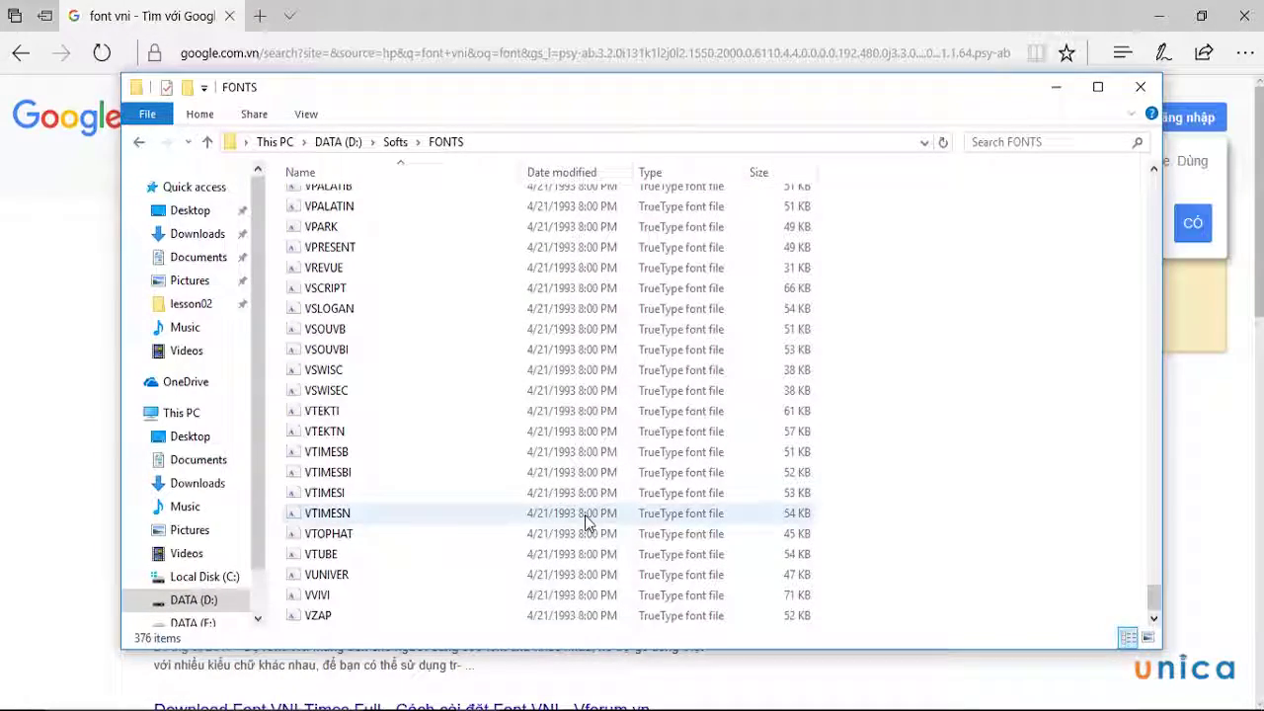
- Select all the font files in the FONTS folder and install them
left_click(440, 437)
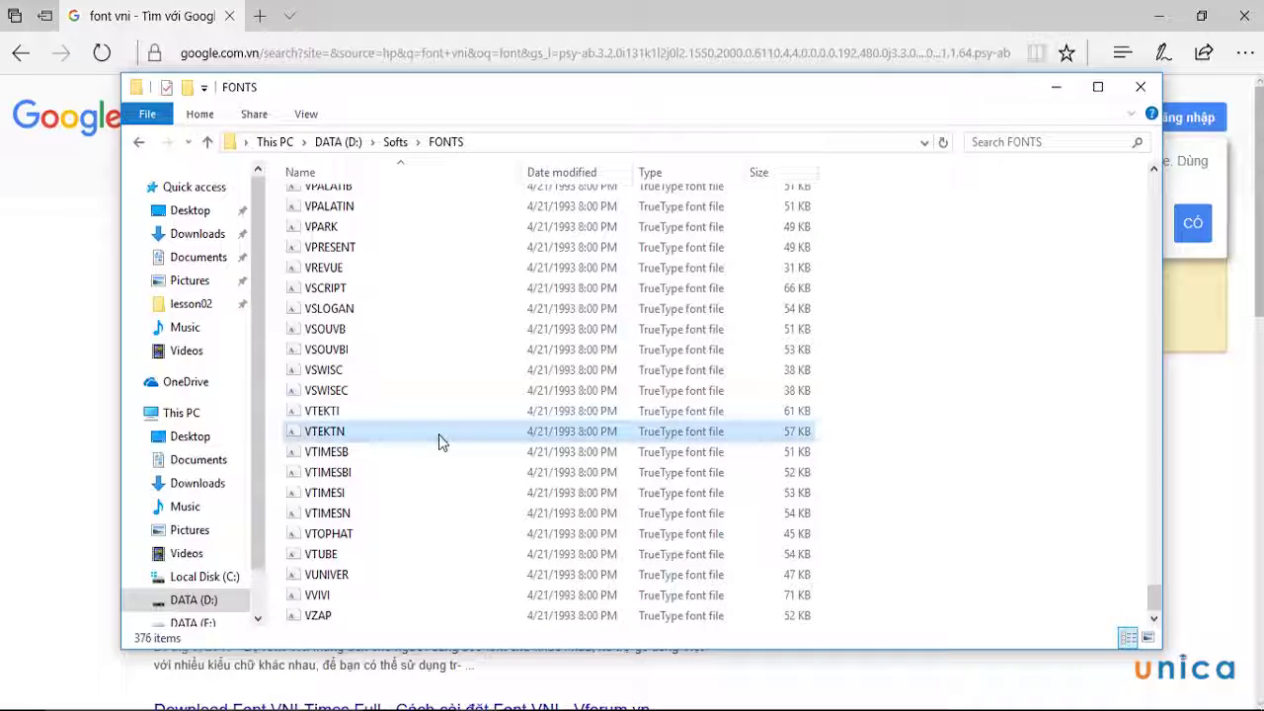
key("ctrl+a")
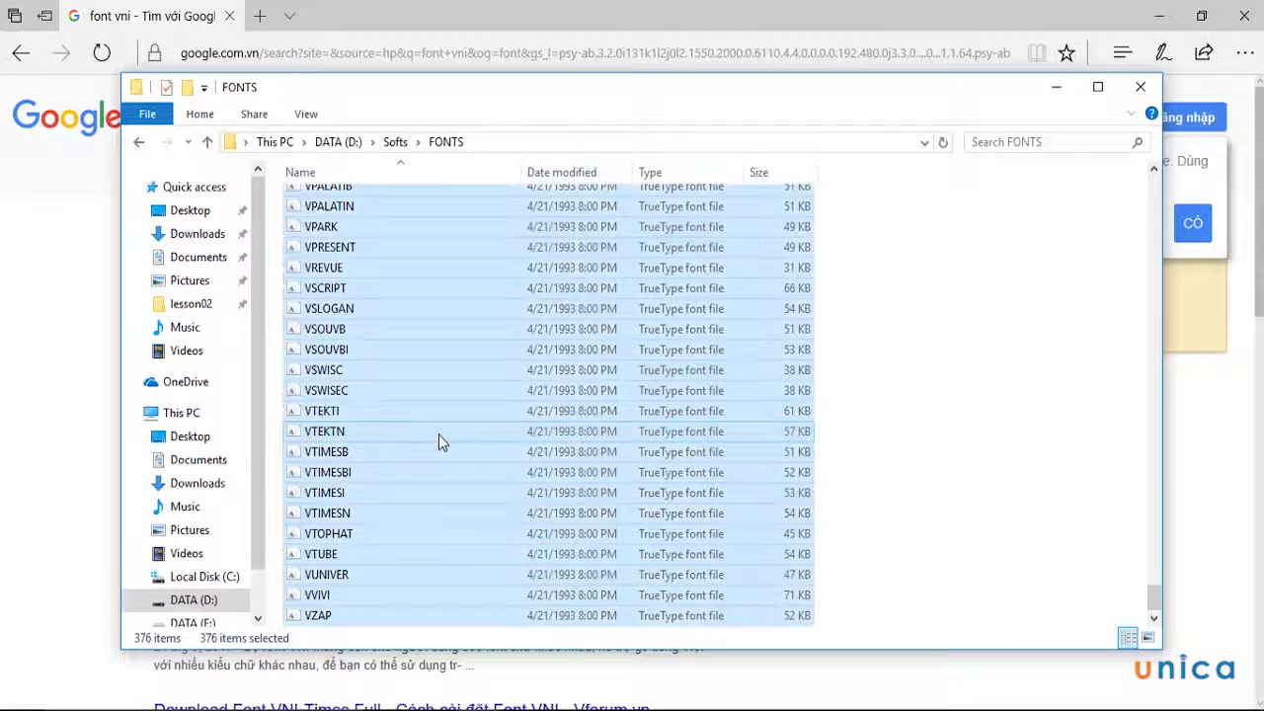
right_click(355, 332)
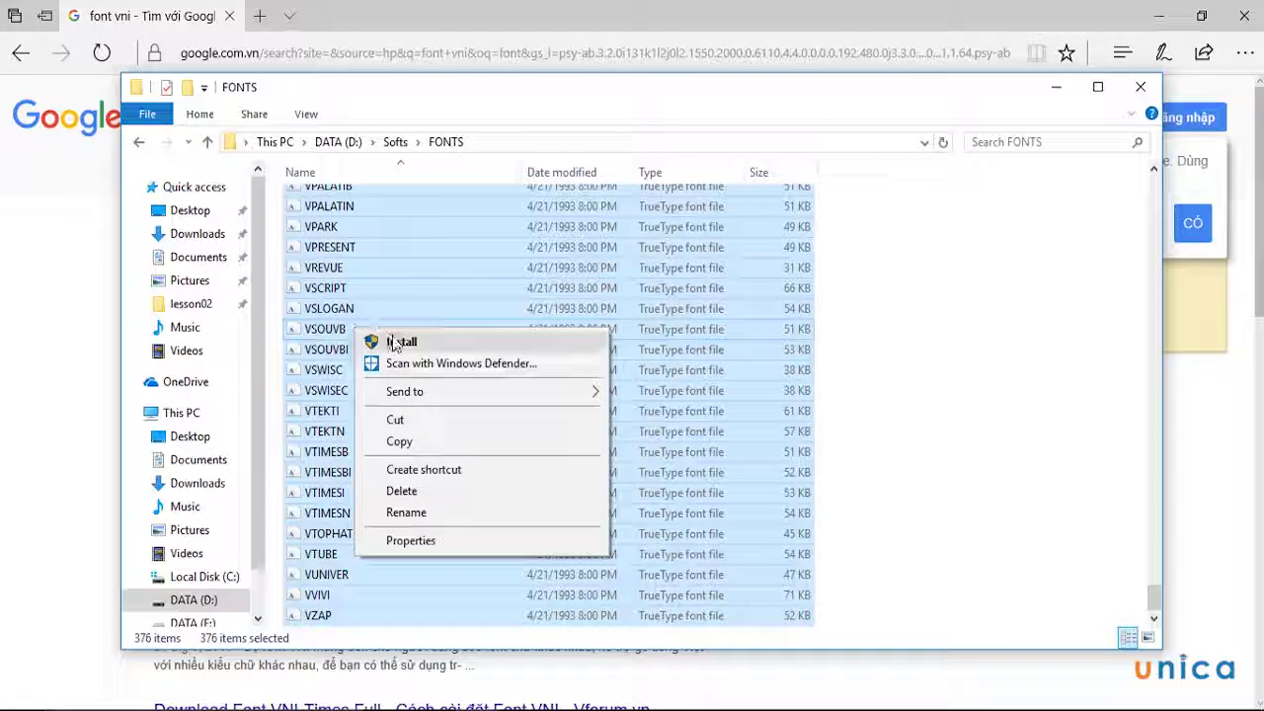
left_click(400, 342)
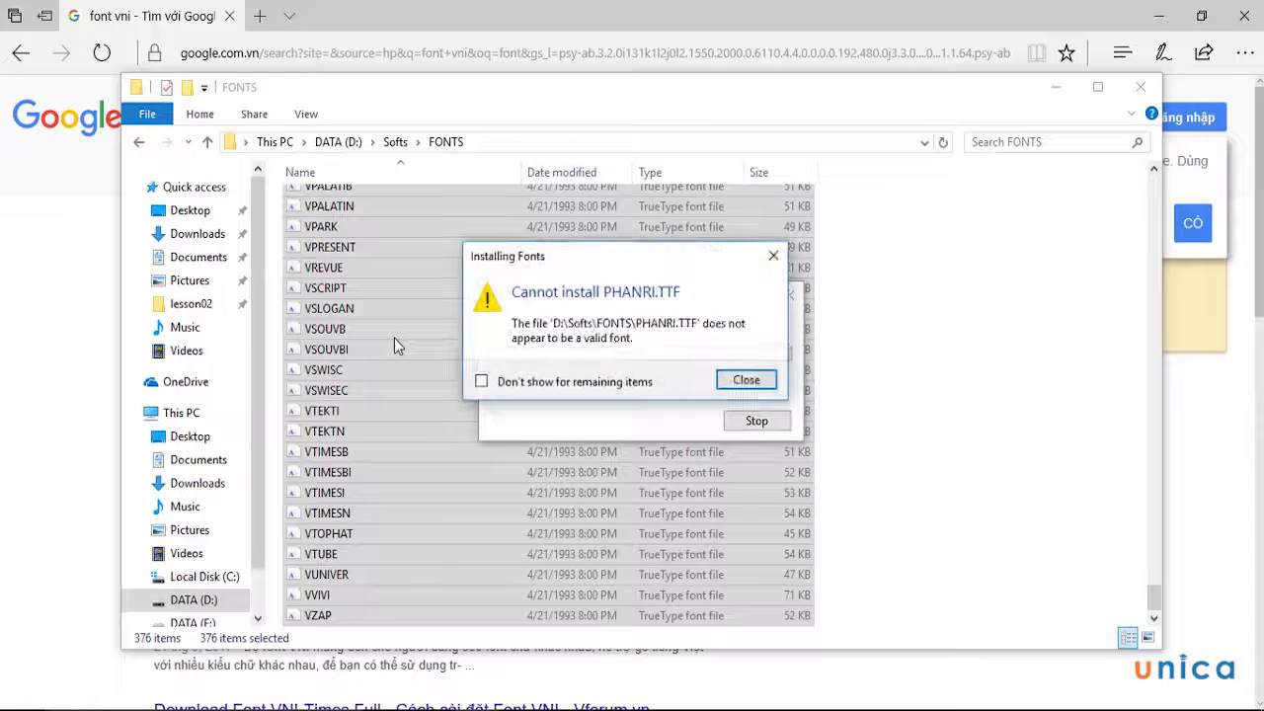
- Complete the font installation, dismissing the notices about invalid font files and declining to replace fonts that are already installed
left_click(747, 383)
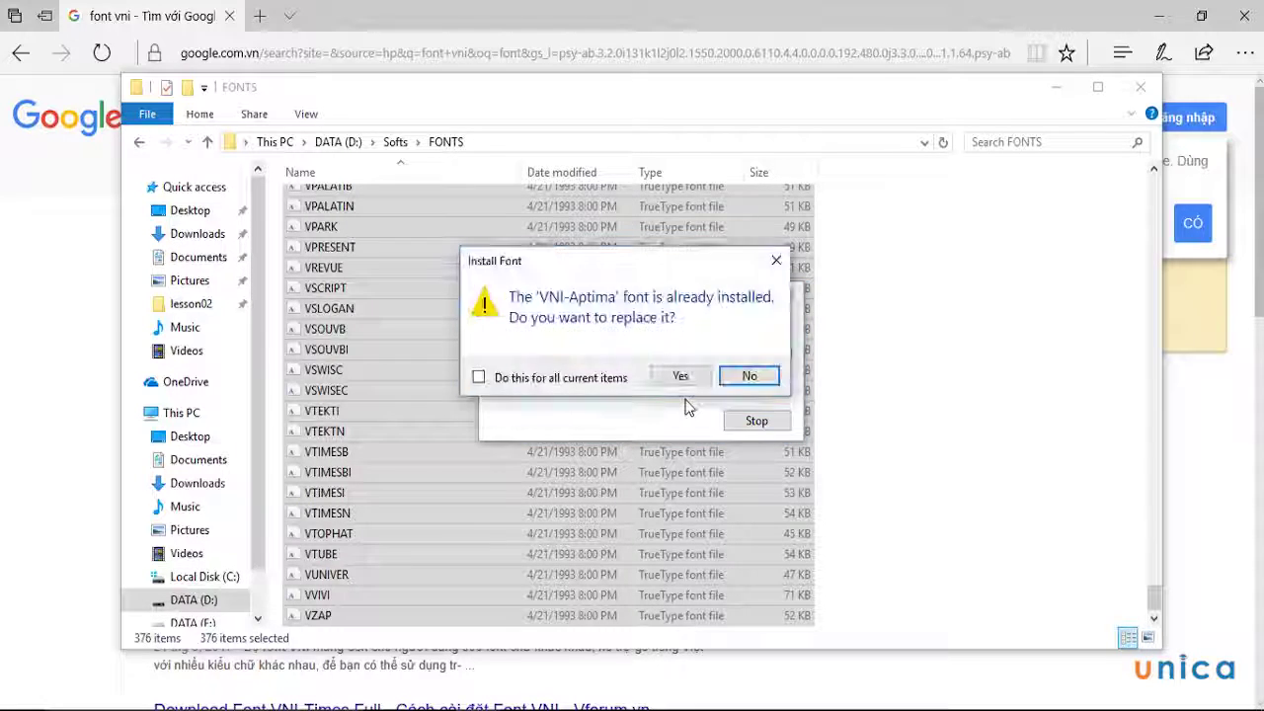
left_click(743, 378)
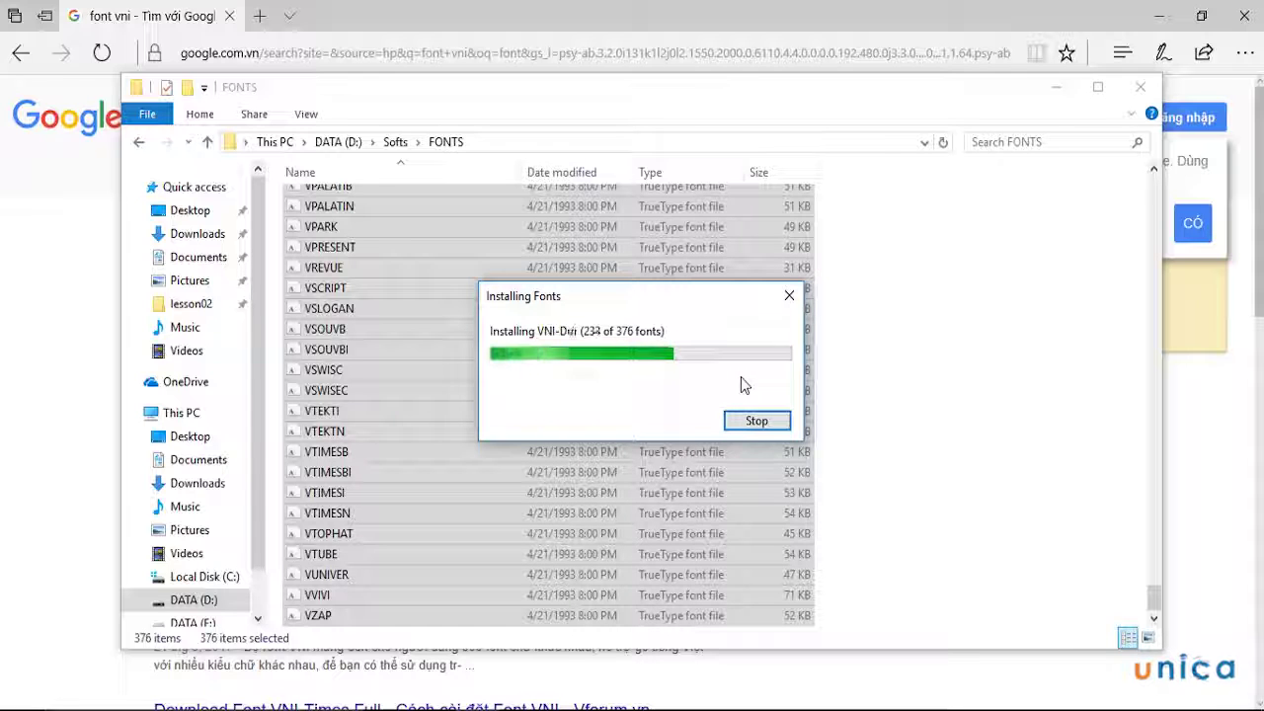
left_click(748, 380)
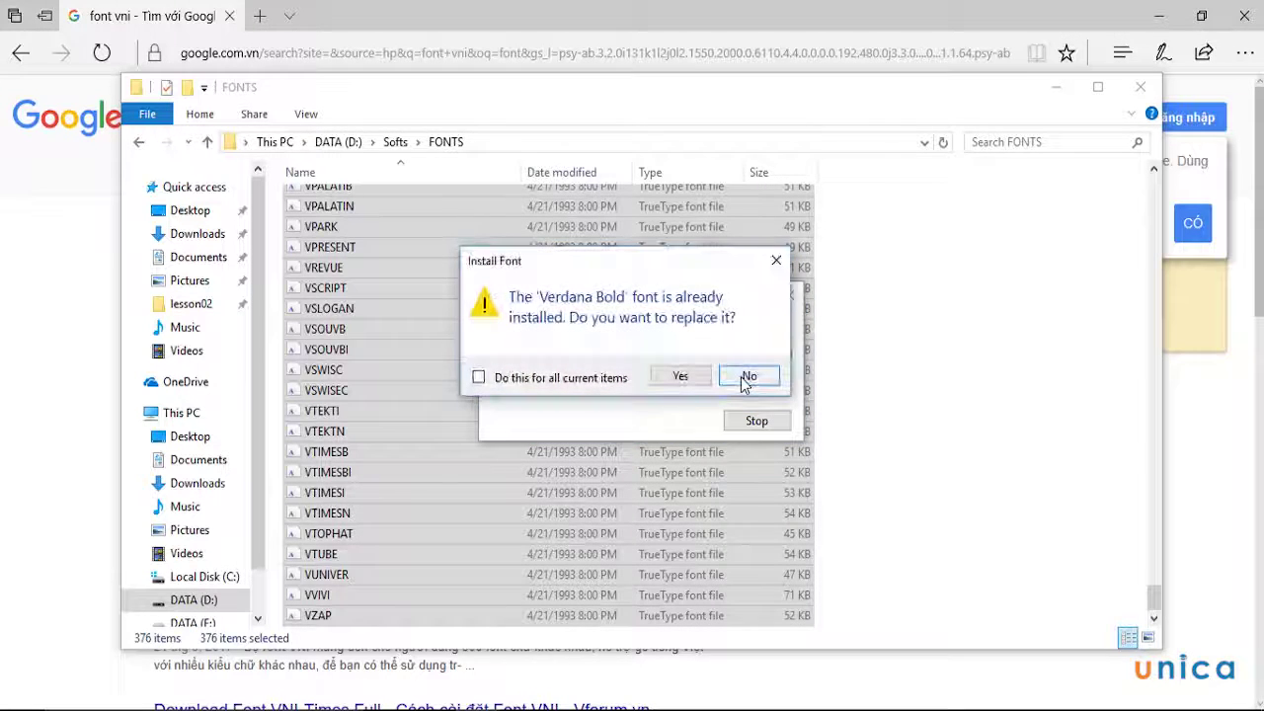
left_click(746, 379)
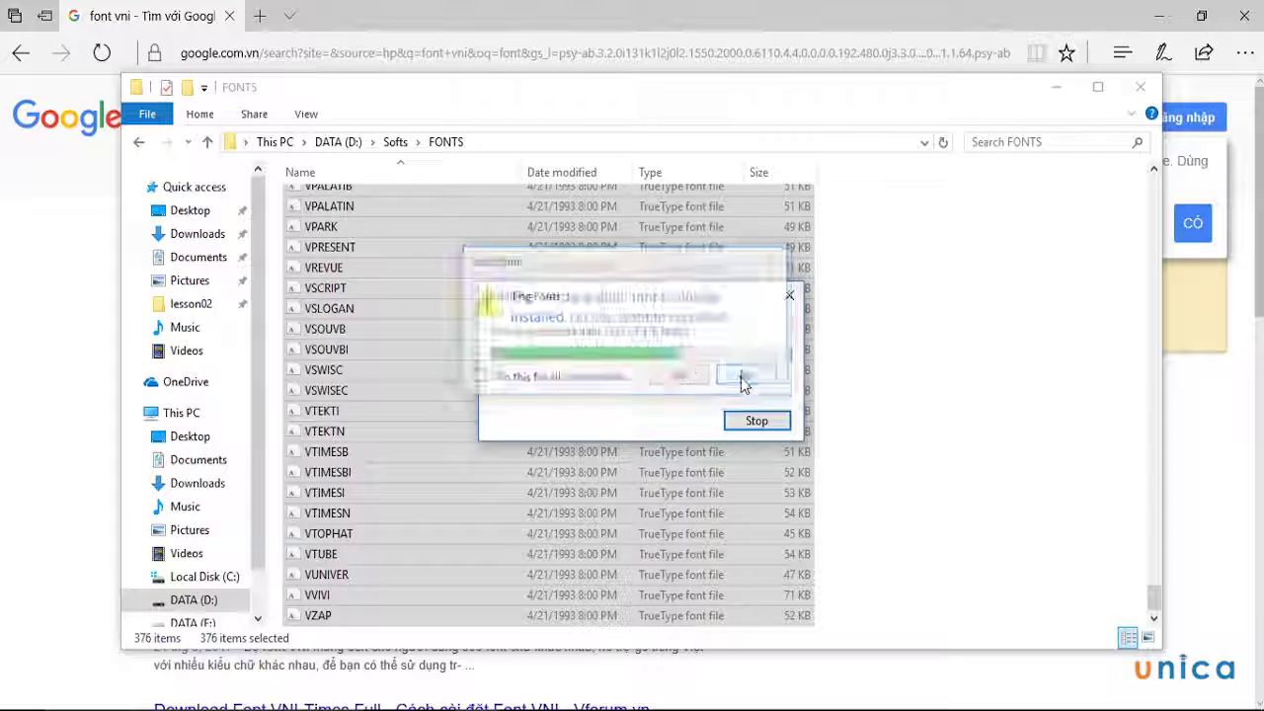
left_click(746, 379)
left_click(745, 380)
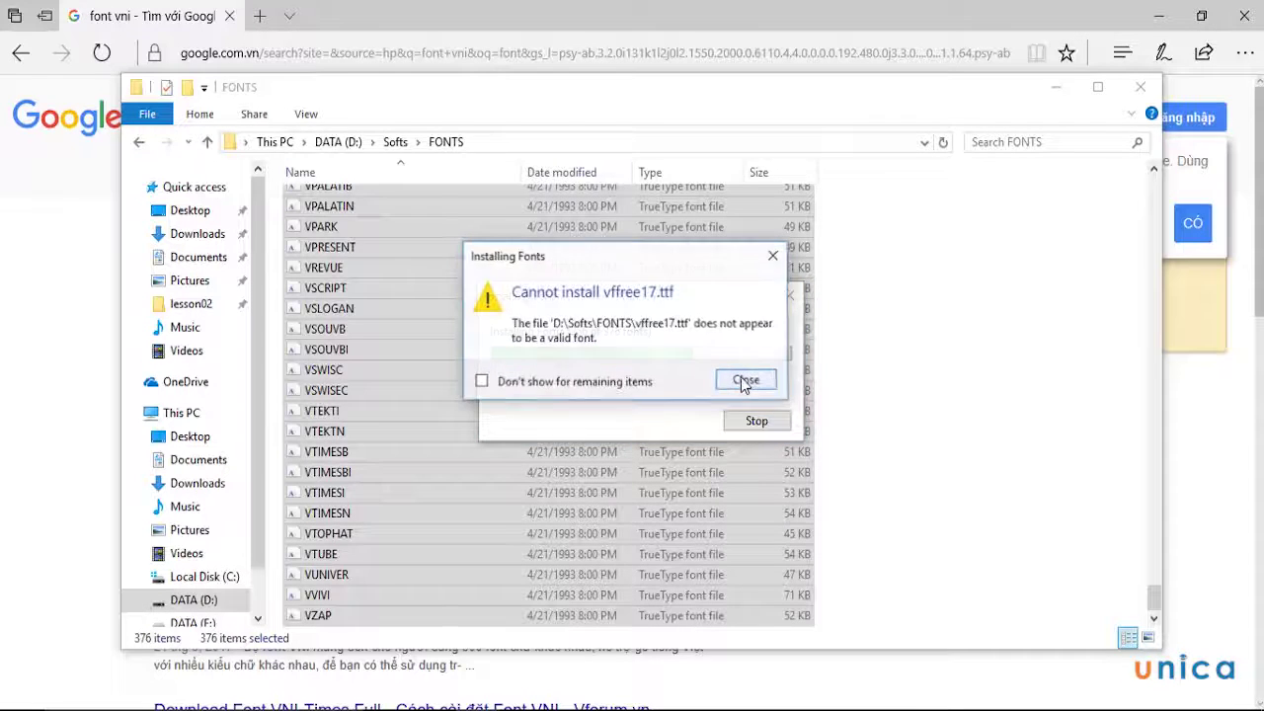
left_click(743, 381)
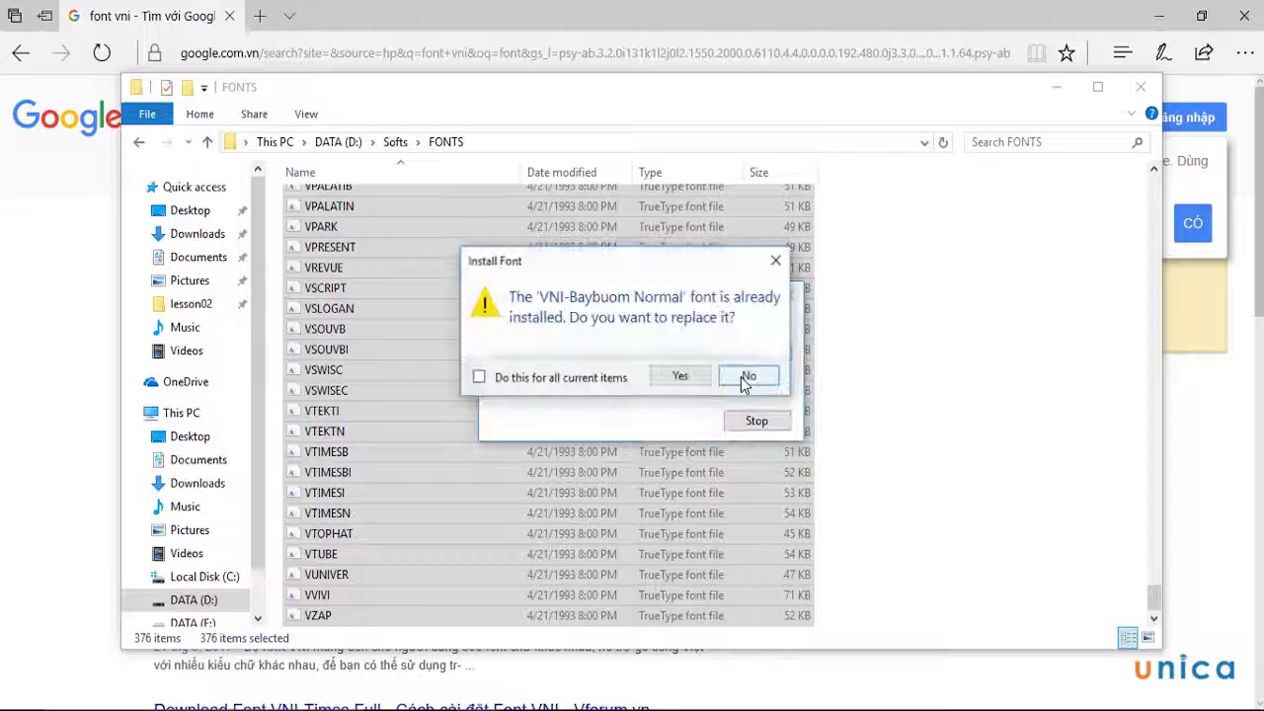
left_click(745, 381)
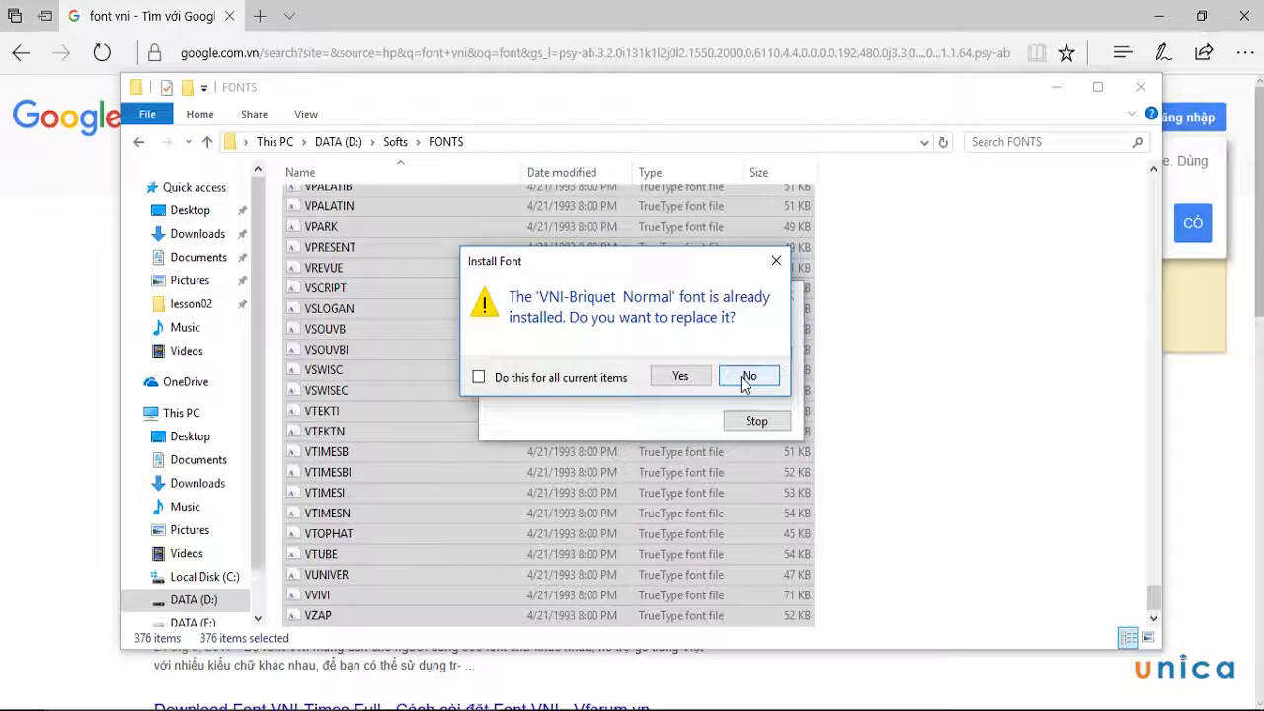
left_click(748, 379)
left_click(746, 383)
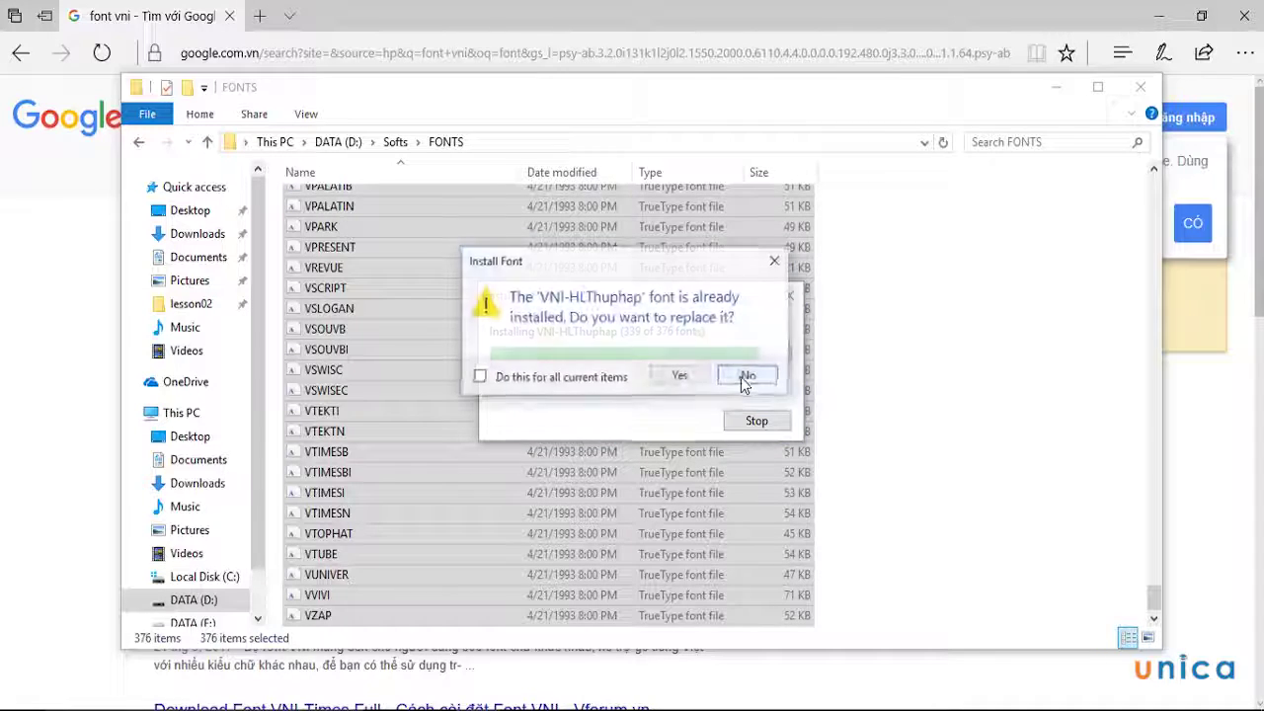
left_click(746, 379)
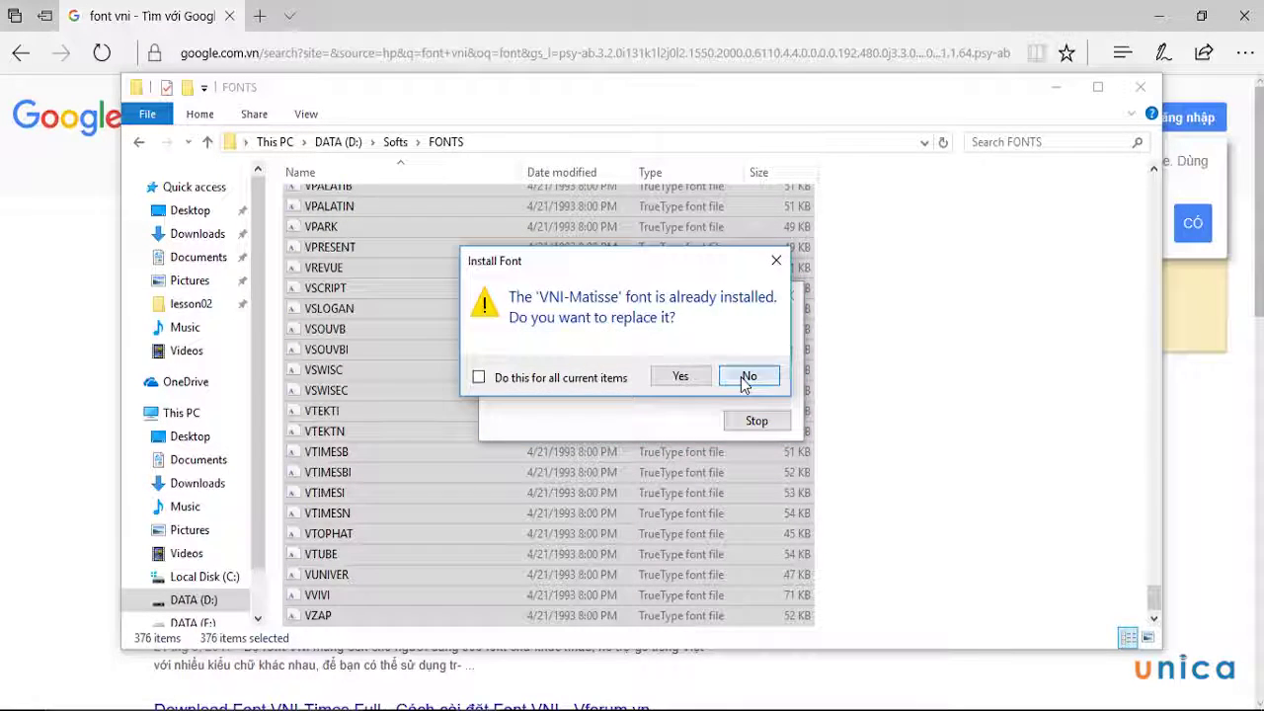
left_click(748, 379)
left_click(748, 378)
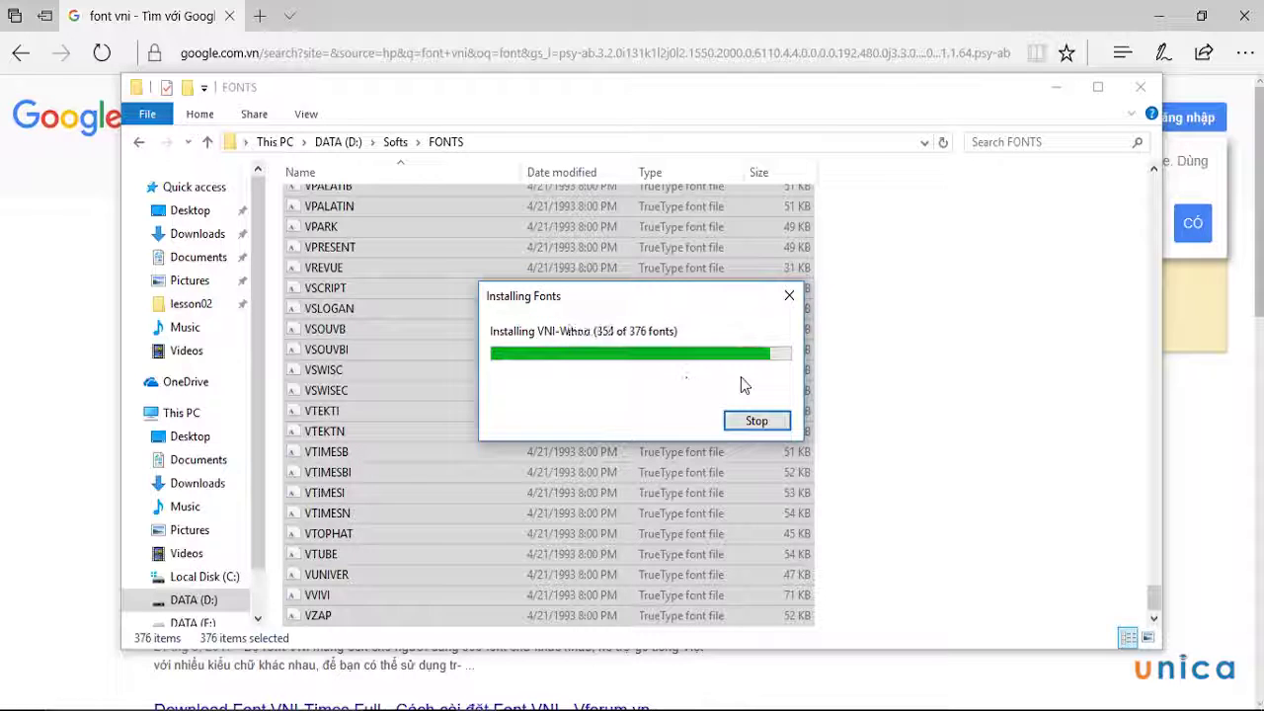
left_click(745, 377)
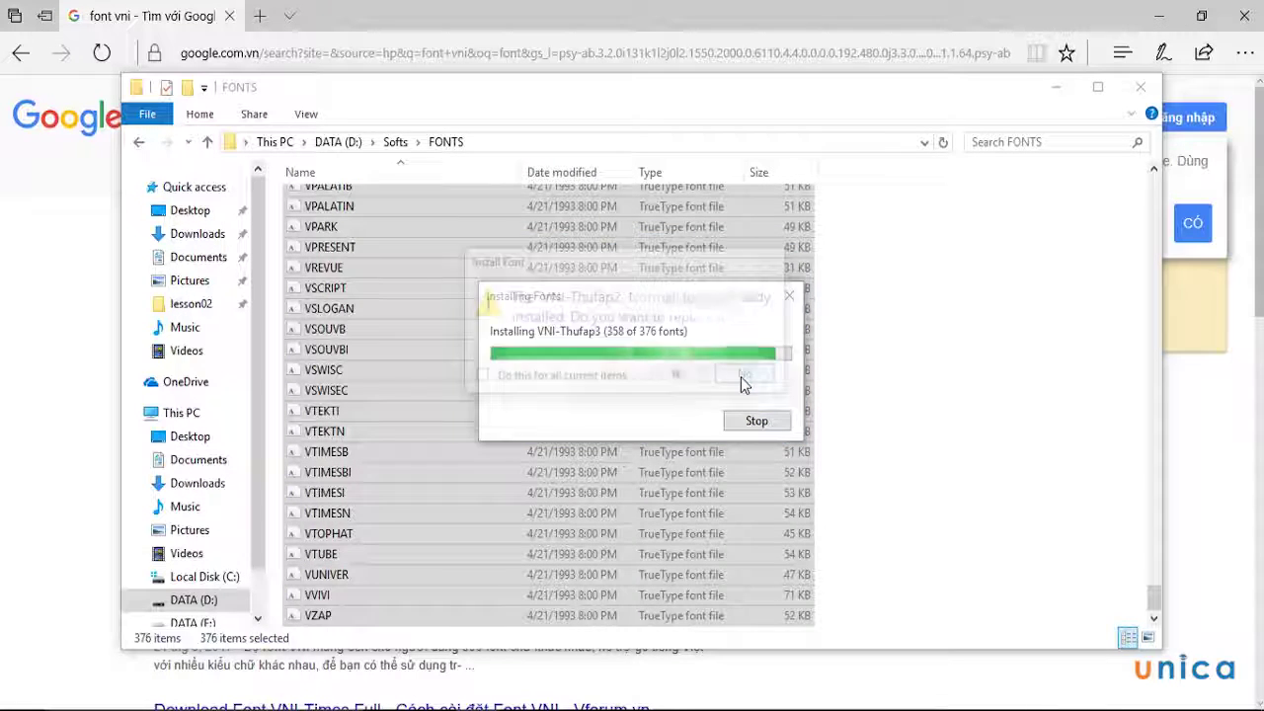
left_click(747, 384)
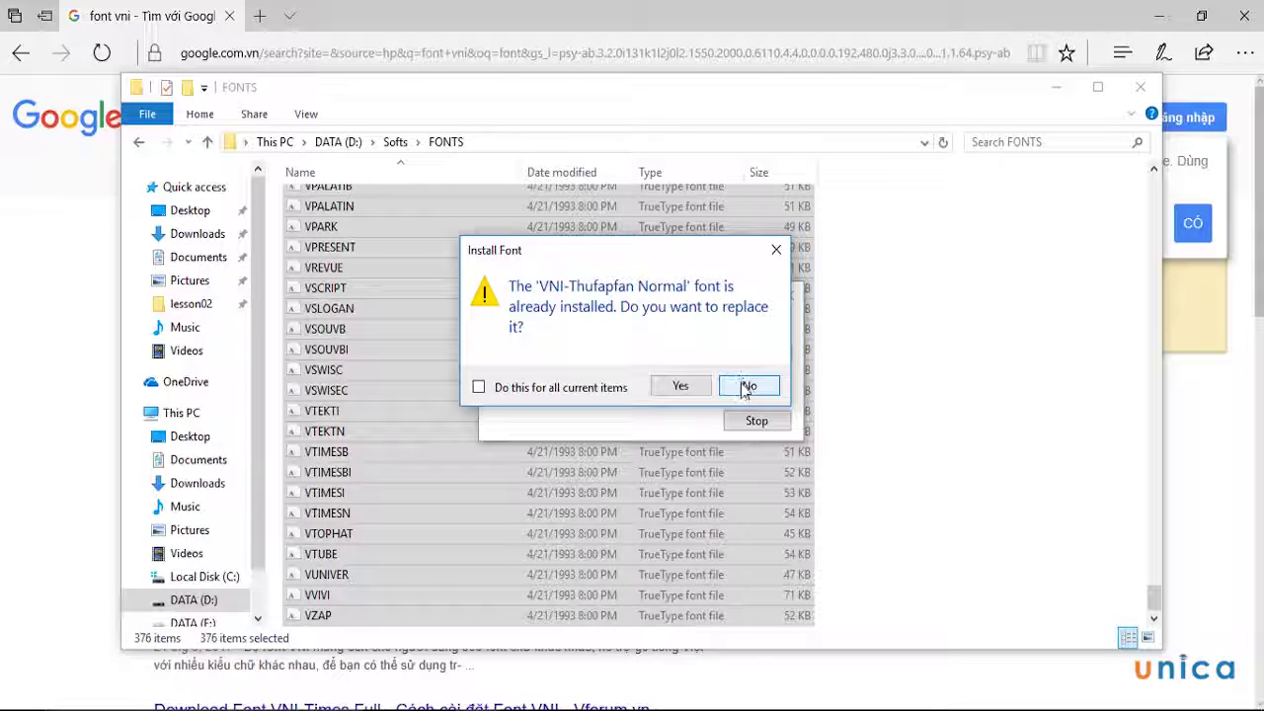
left_click(744, 388)
left_click(744, 377)
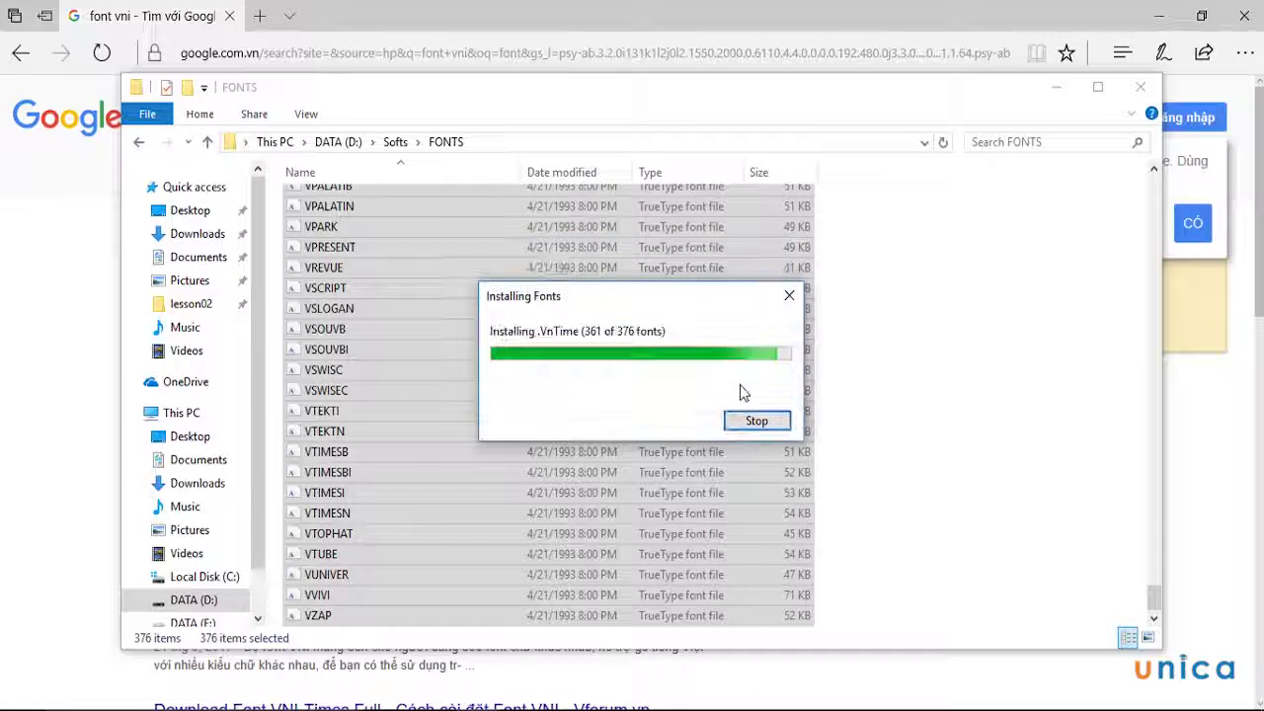
left_click(744, 384)
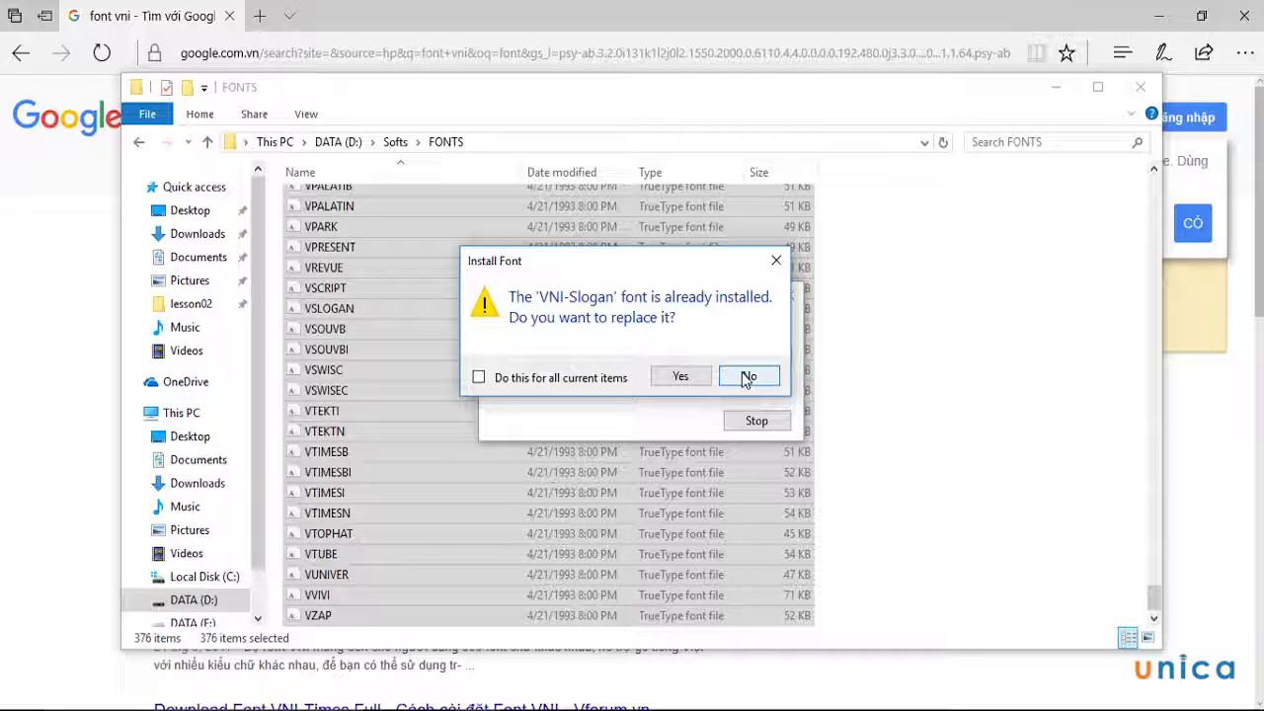
left_click(748, 378)
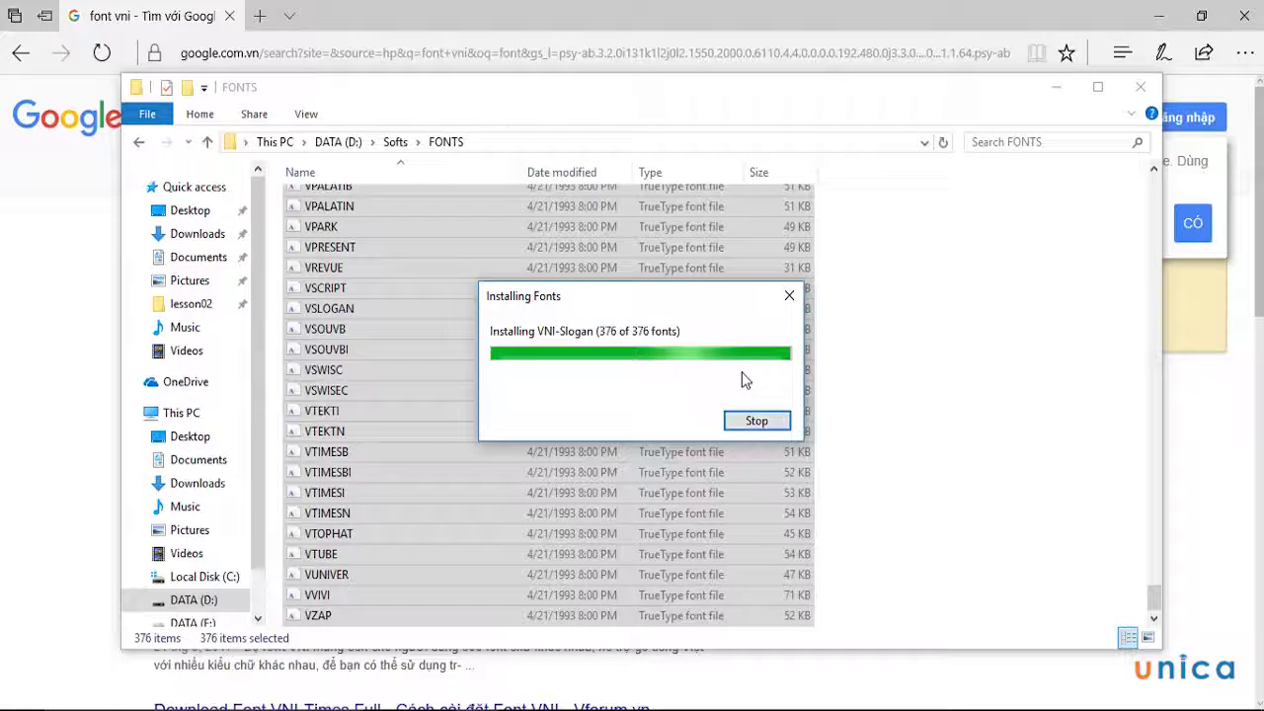
- Switch to Word, close its document without saving, and restart Word with a blank document
left_click(1057, 89)
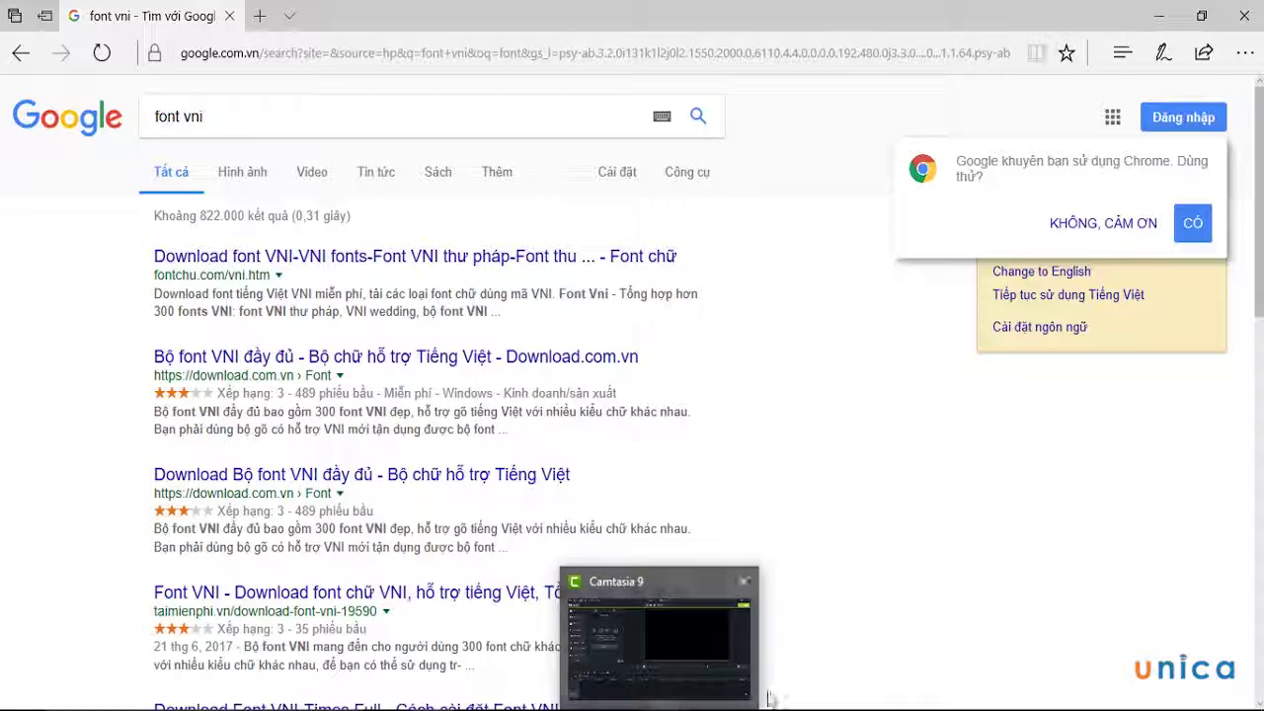
mouse_move(696, 710)
left_click(697, 642)
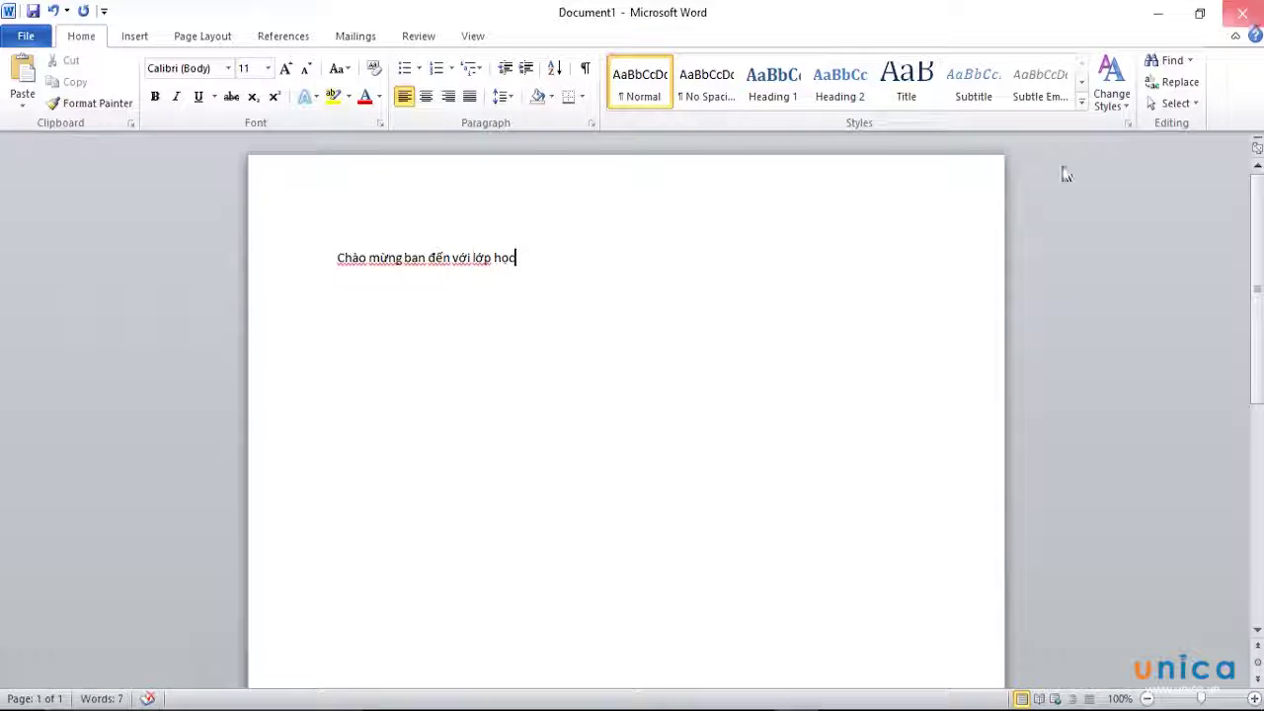
left_click(624, 390)
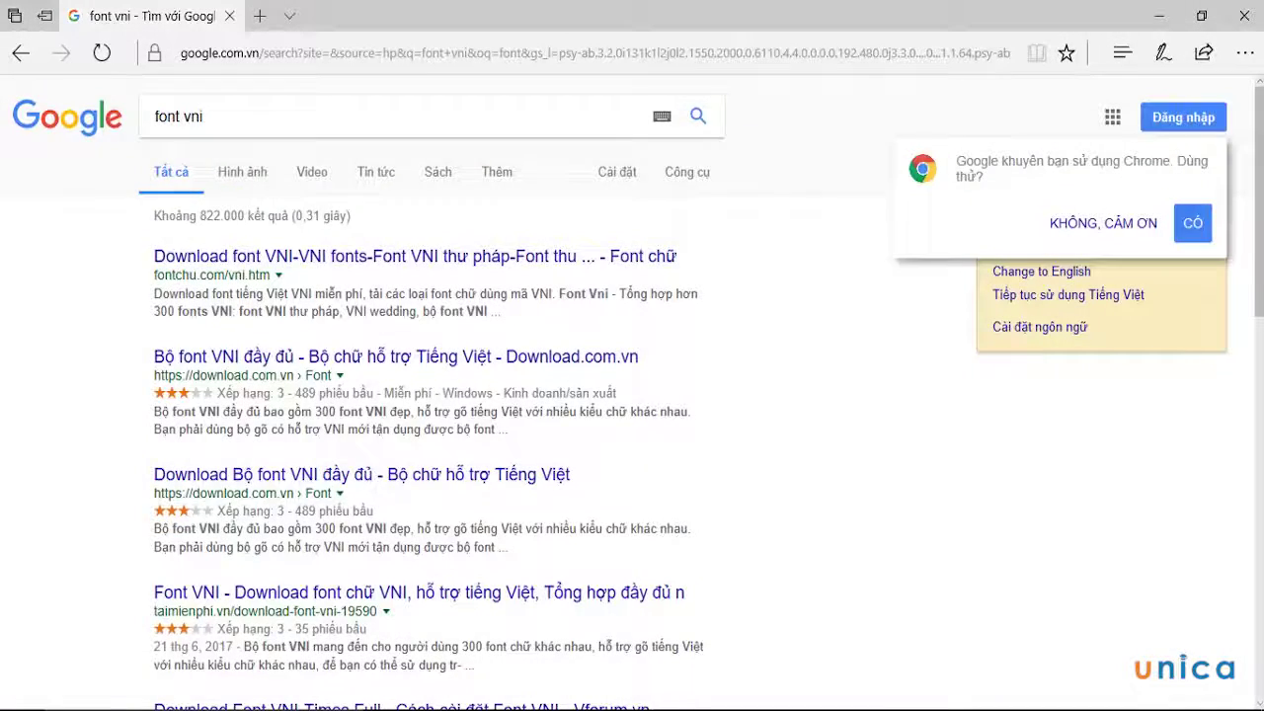
key("super")
left_click(1161, 16)
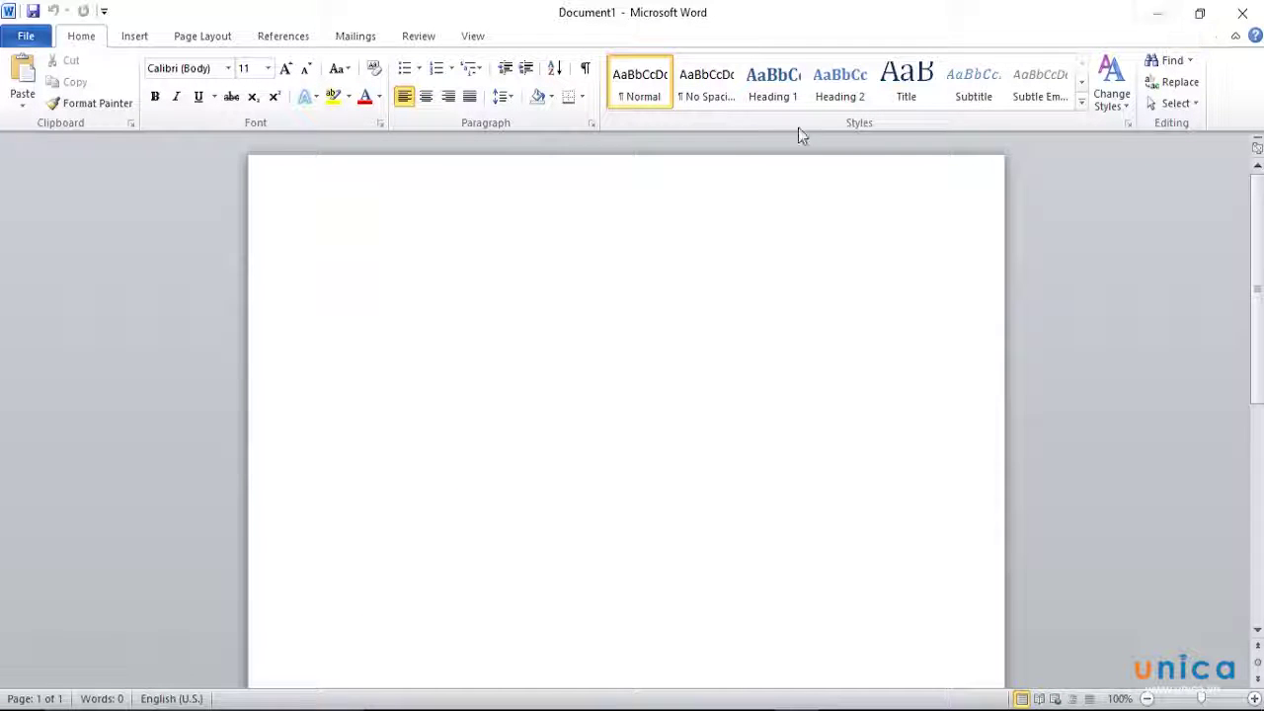
- Set the font to VNI-Times in the blank document and type the test text "tốt cho ba"
left_click(228, 71)
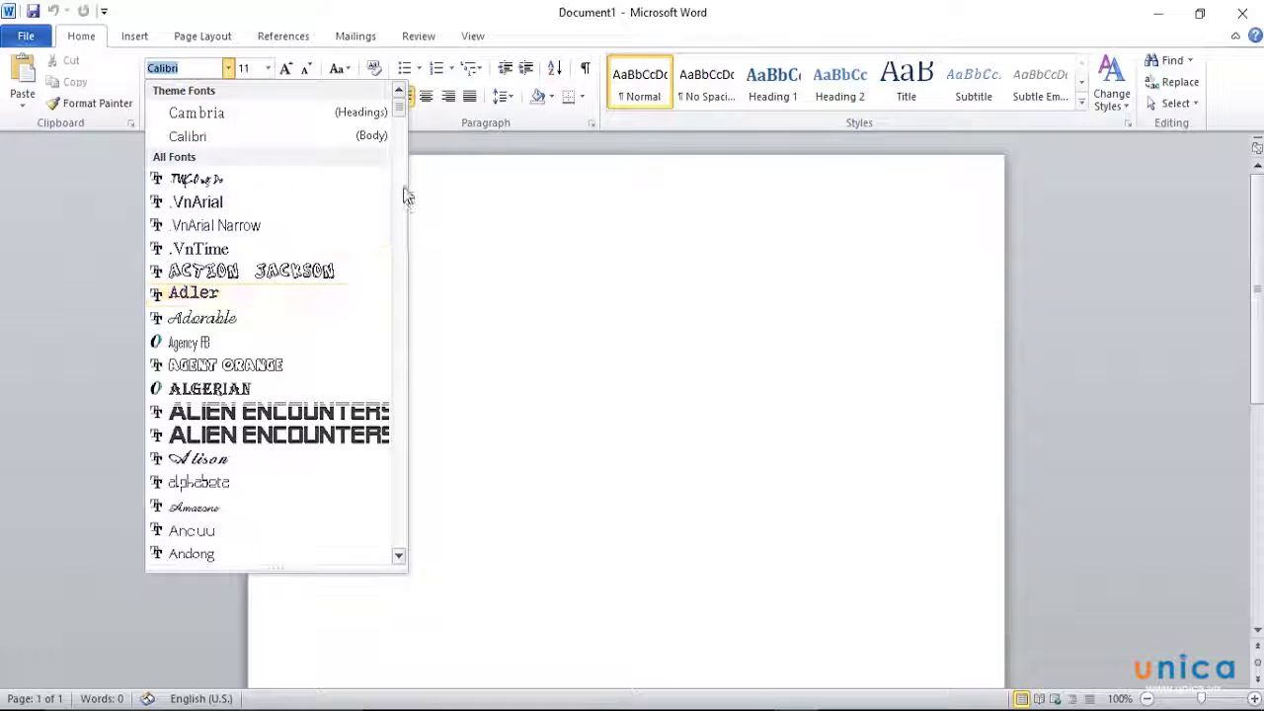
type("V")
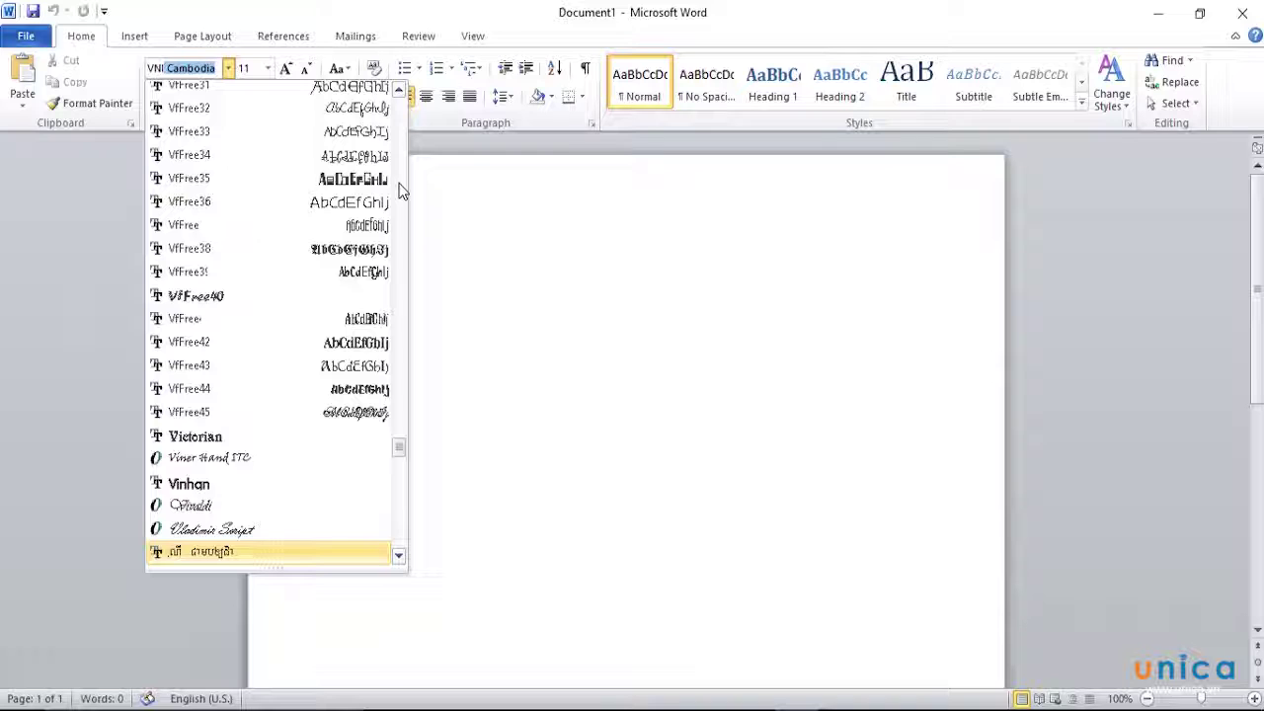
type("NI-")
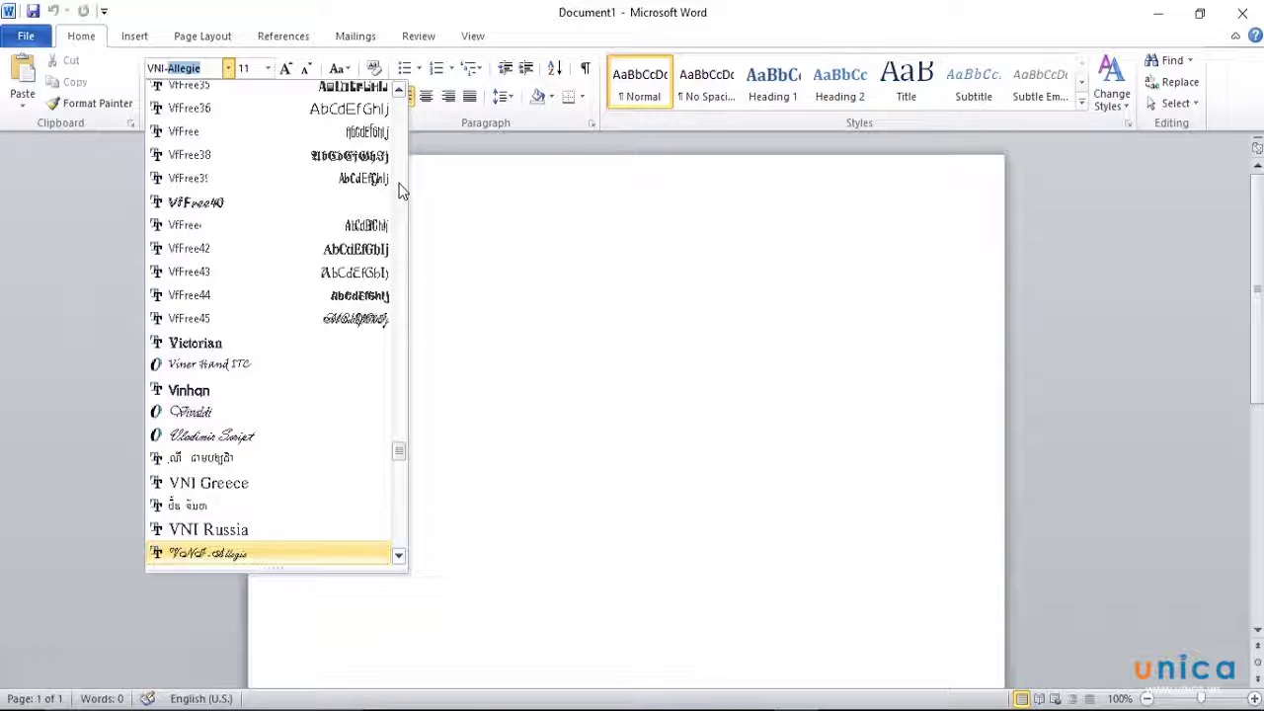
type("Times")
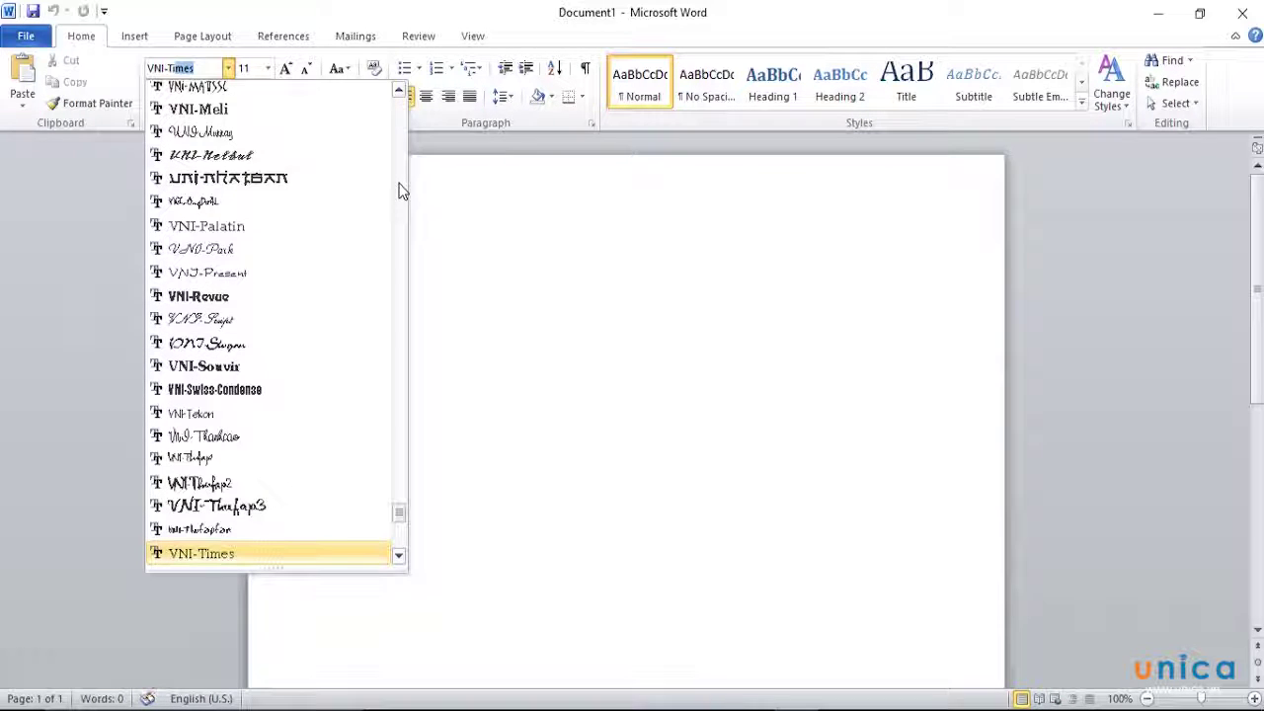
key("Return")
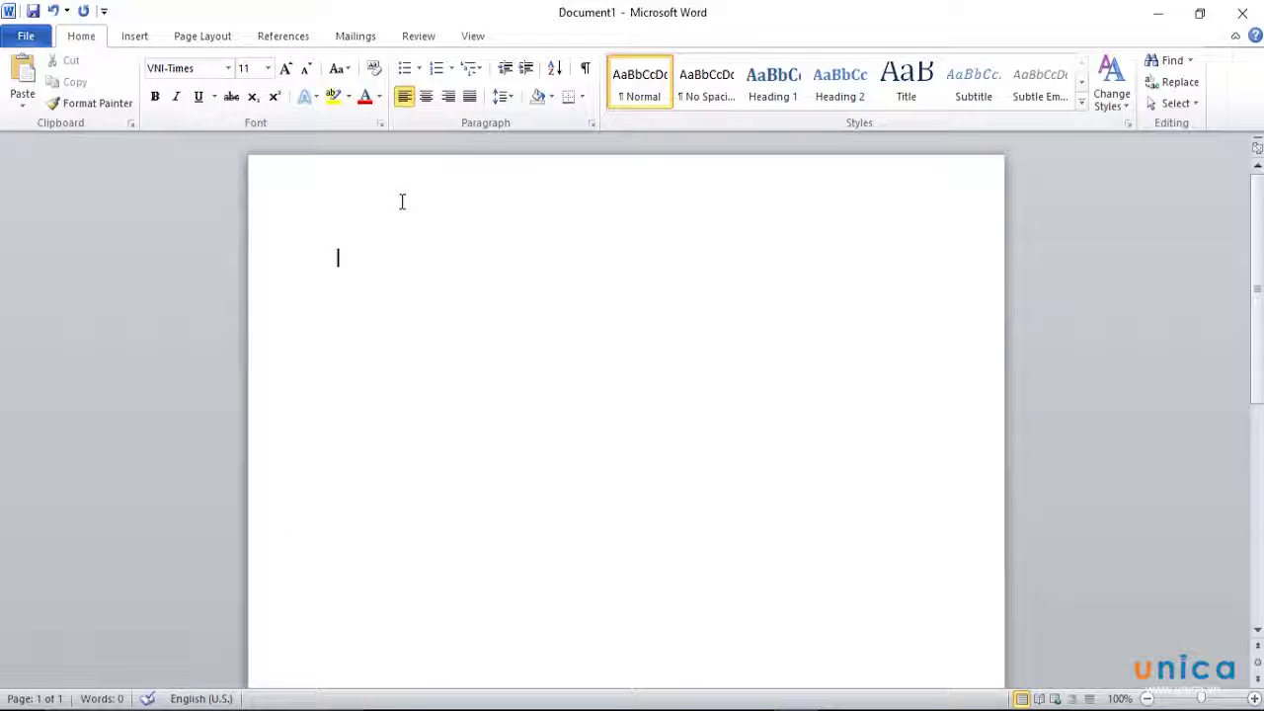
type("t")
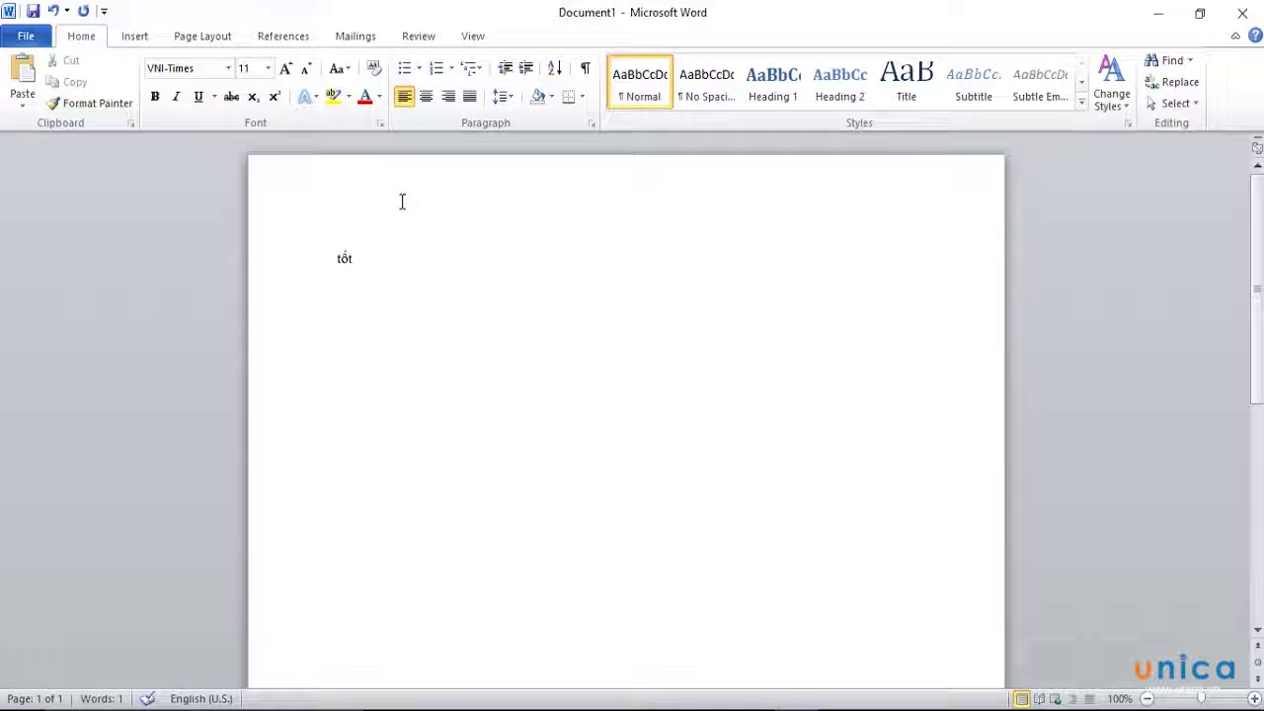
type("ơt cho ba")
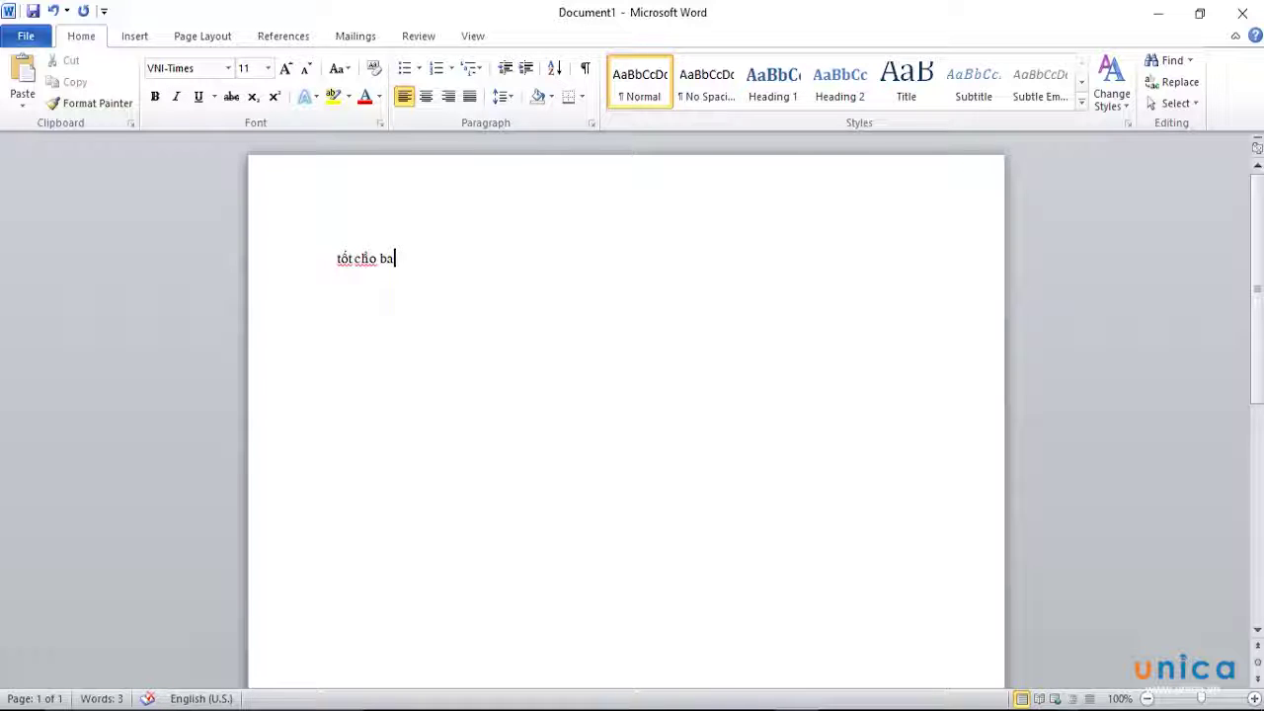
- Open the UniKey control panel, set the character table (Bảng mã) to VNI Windows, and close the panel
left_click(1047, 710)
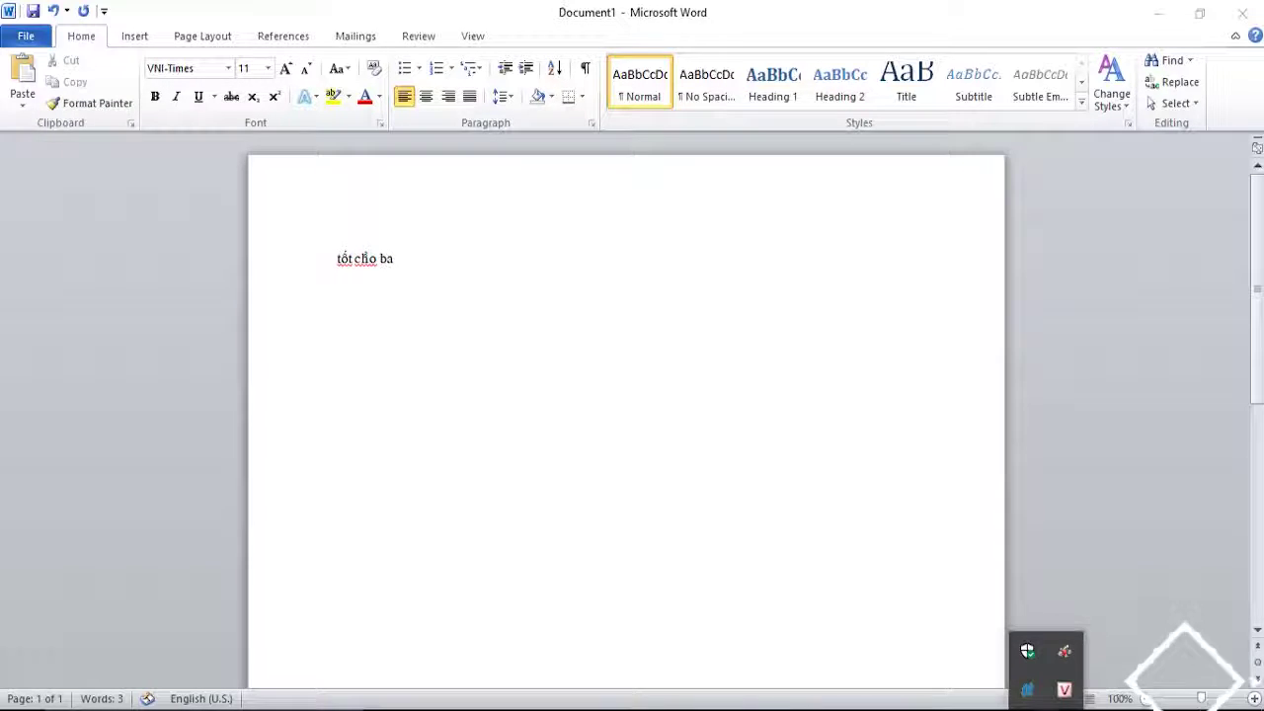
right_click(1066, 697)
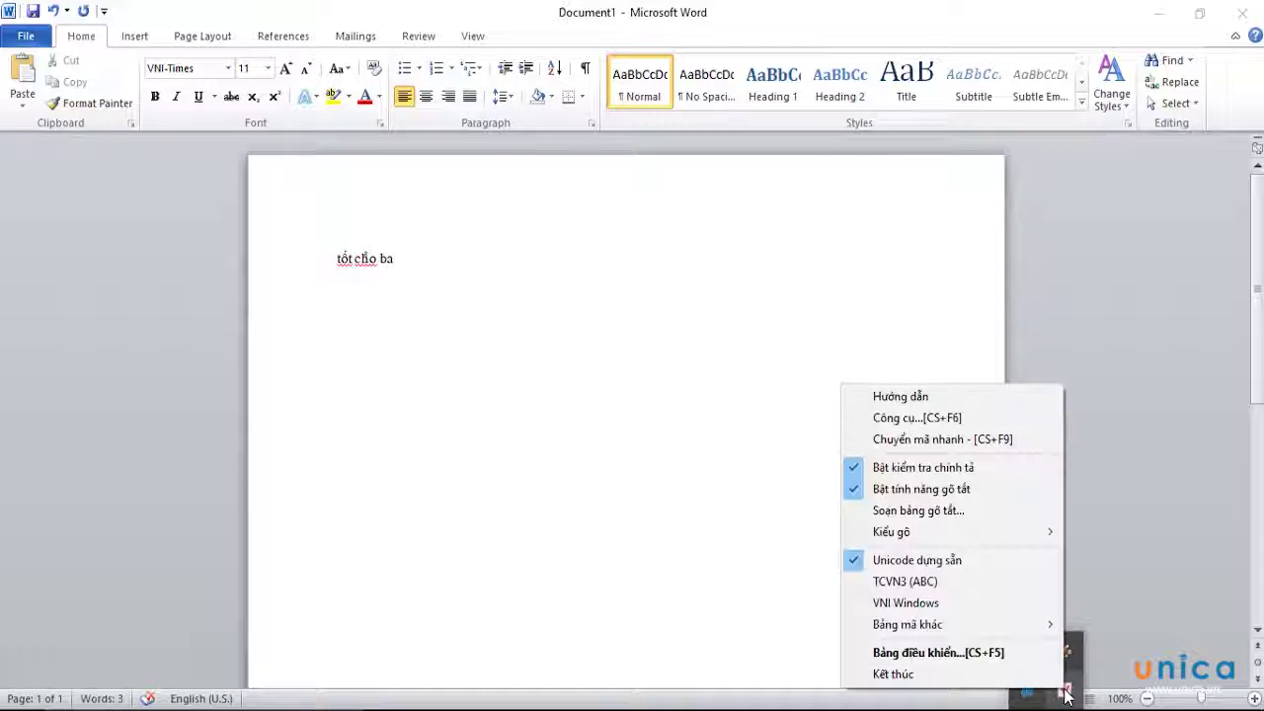
left_click(1009, 656)
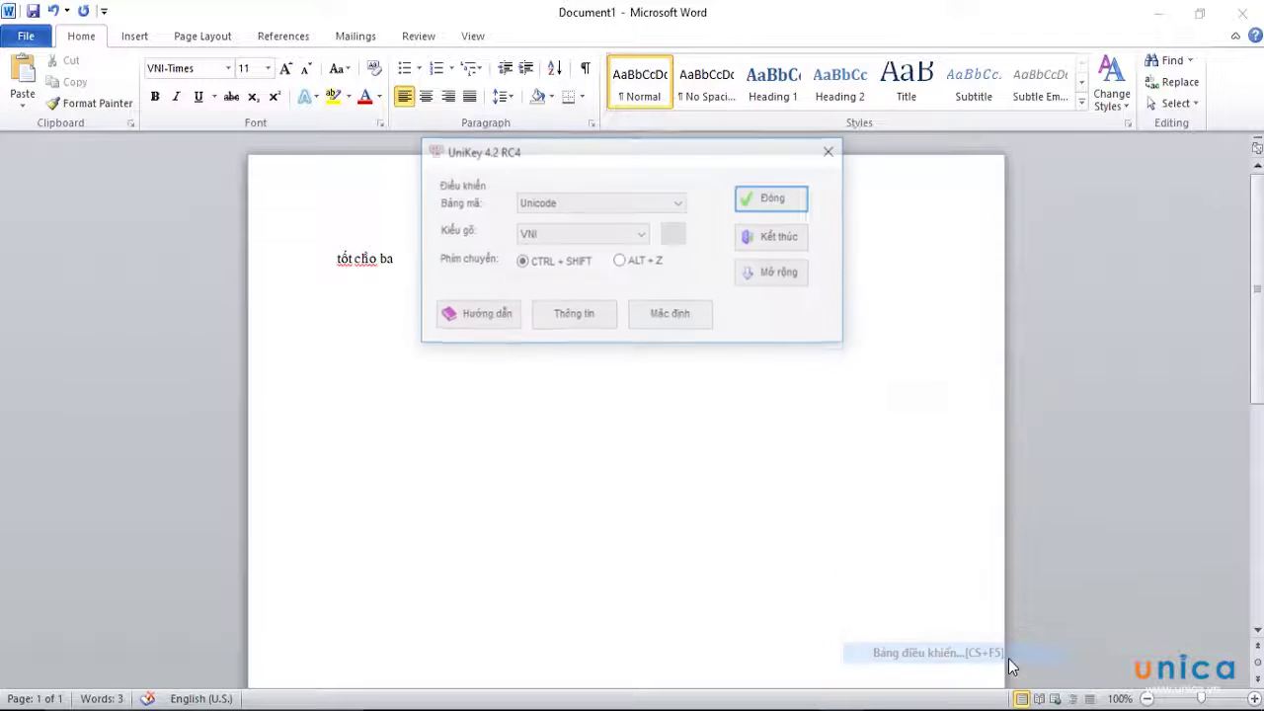
left_click(600, 204)
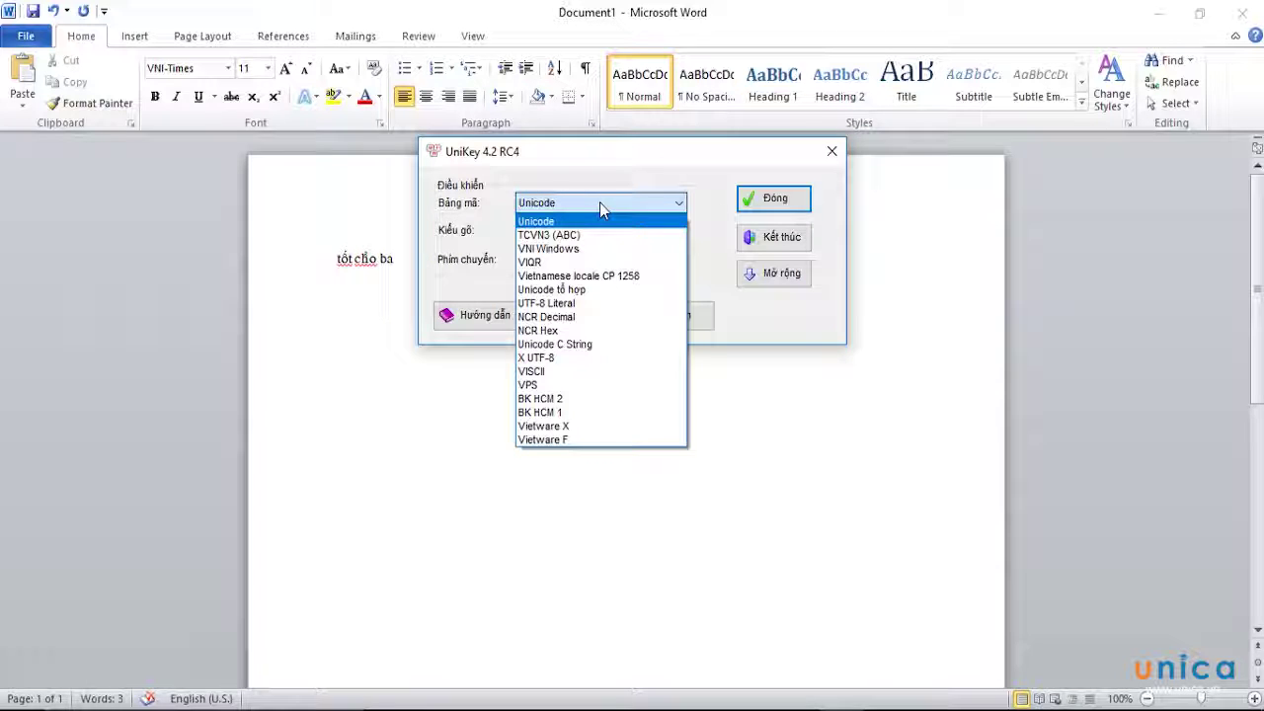
left_click(578, 249)
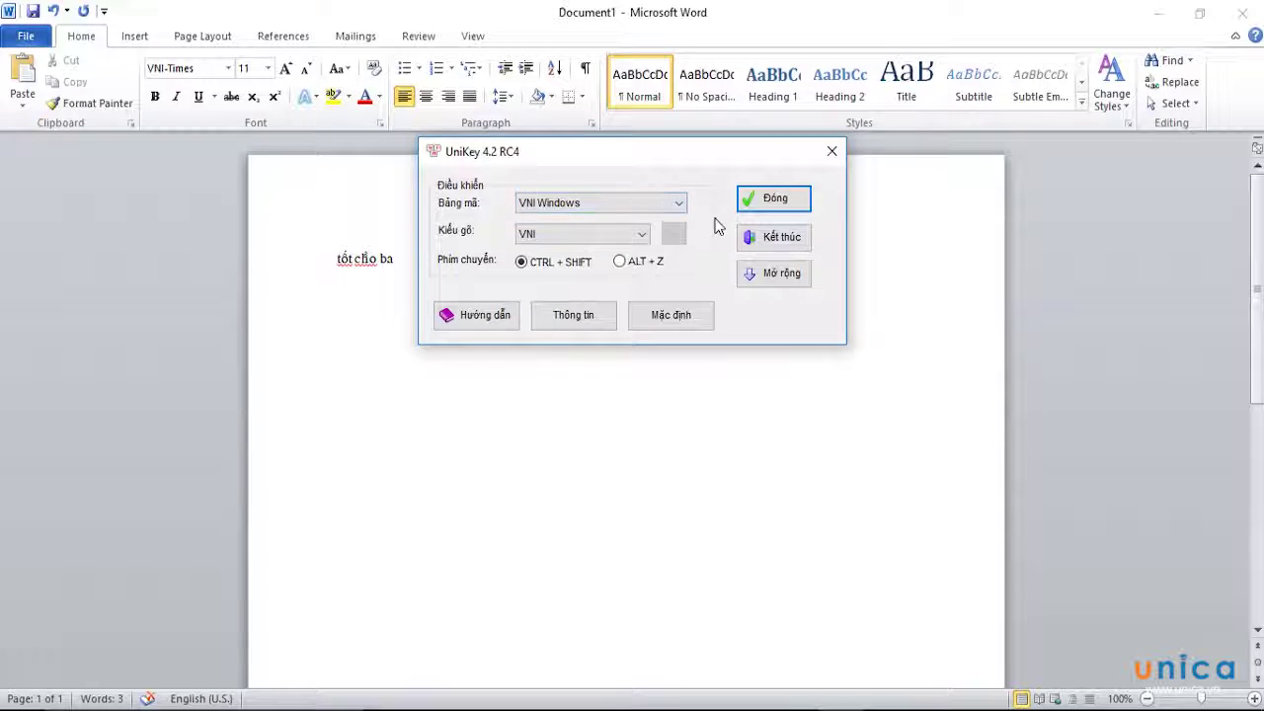
left_click(761, 199)
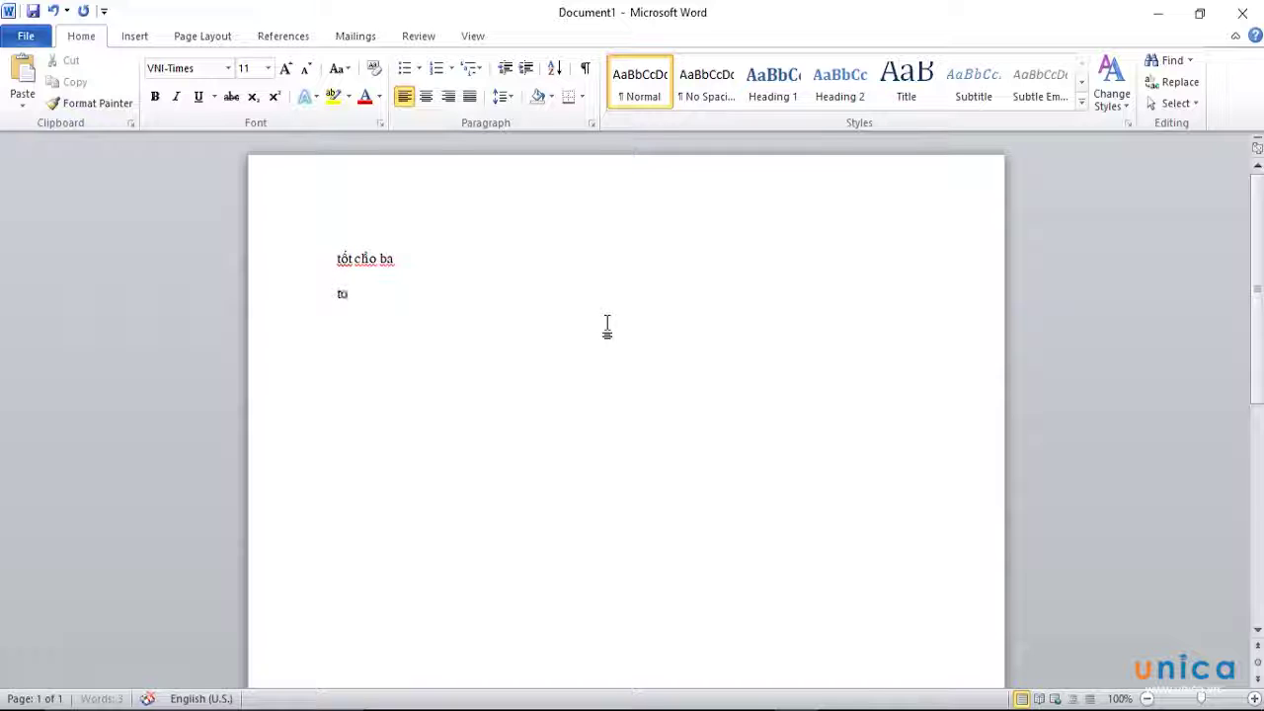
- Type "tốt chào bạn" on a new line below the first test text, and close Word without saving
type("hào bạn")
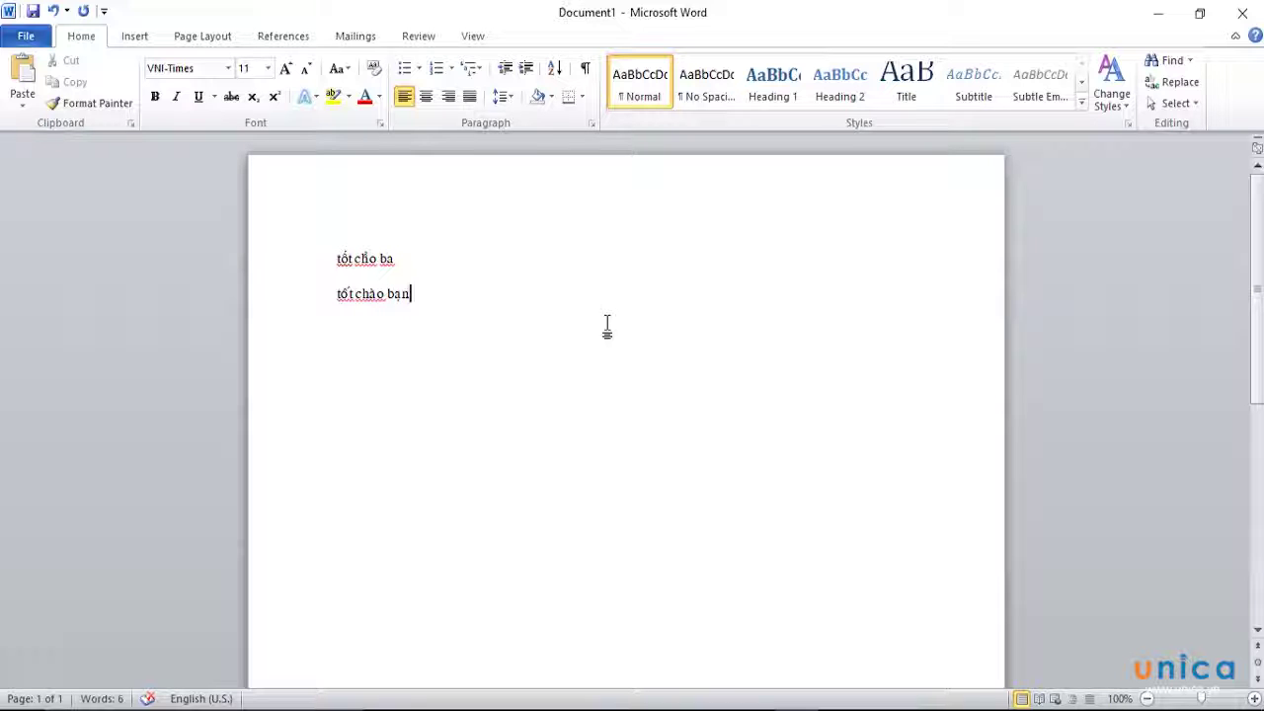
left_click(1242, 17)
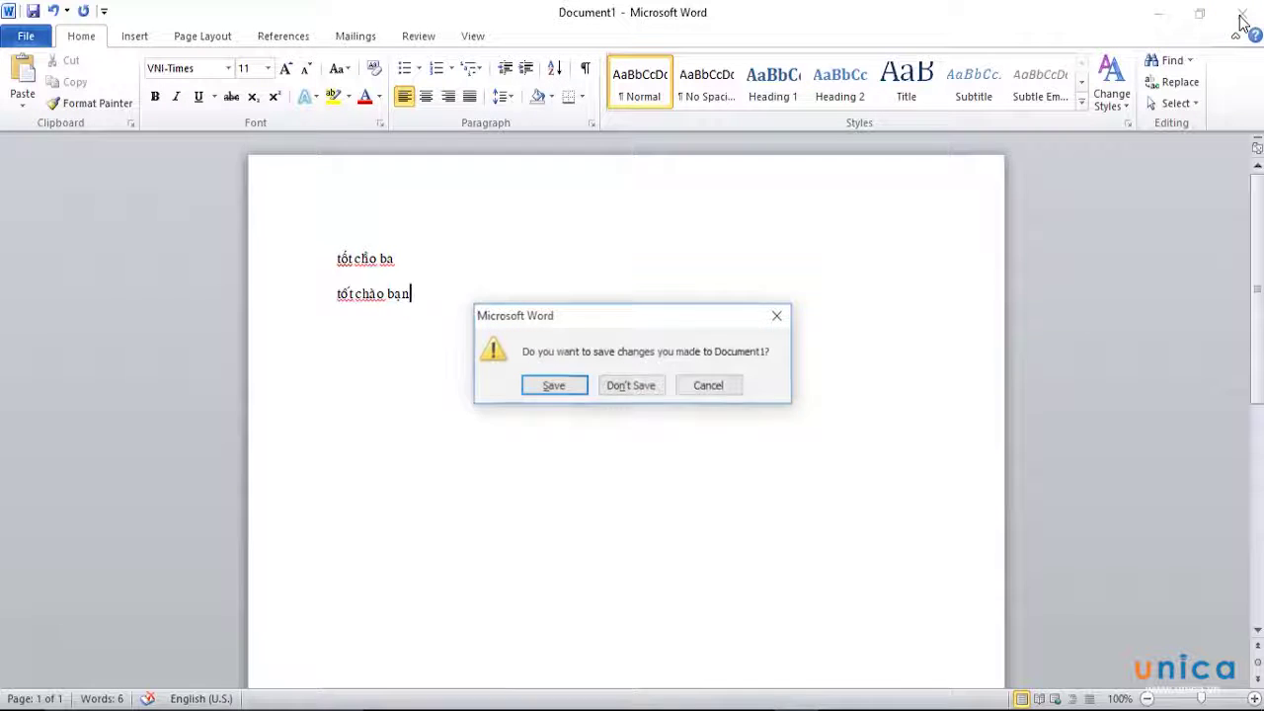
left_click(609, 386)
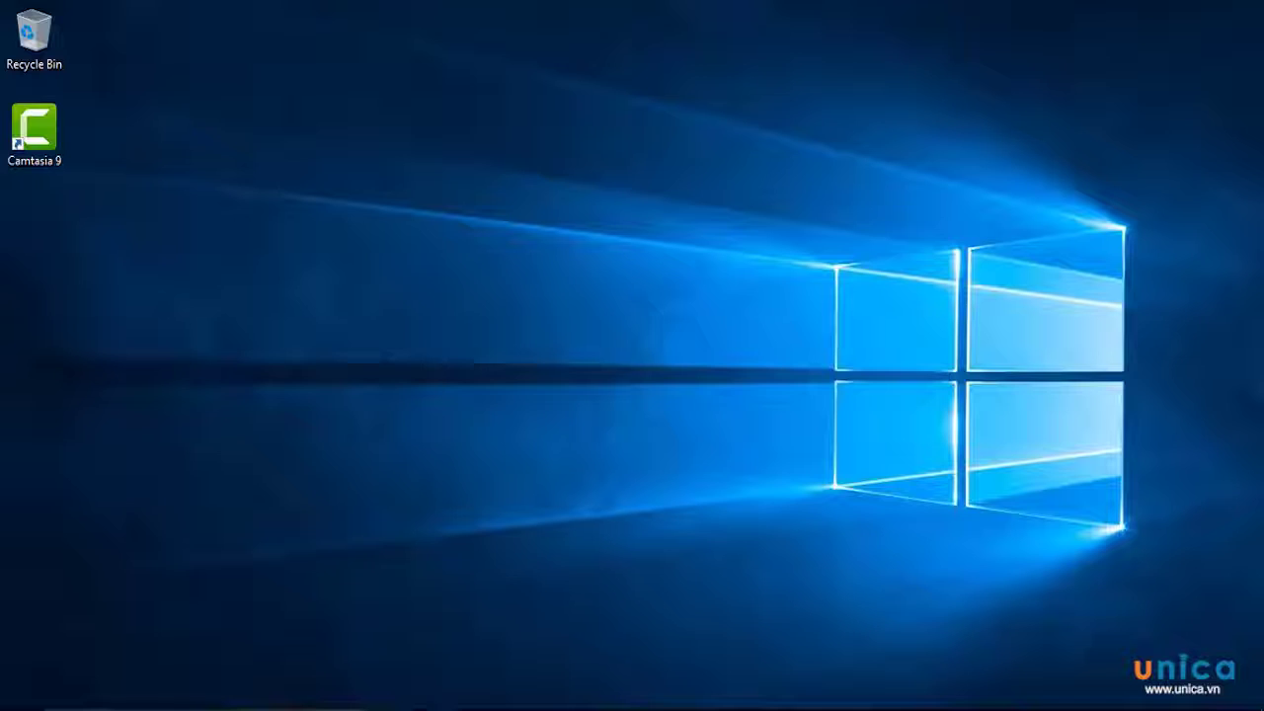
- Switch to the Softs folder on DATA (D:) and copy the name of the "Foxit Reader 2.0" installer file
mouse_move(445, 709)
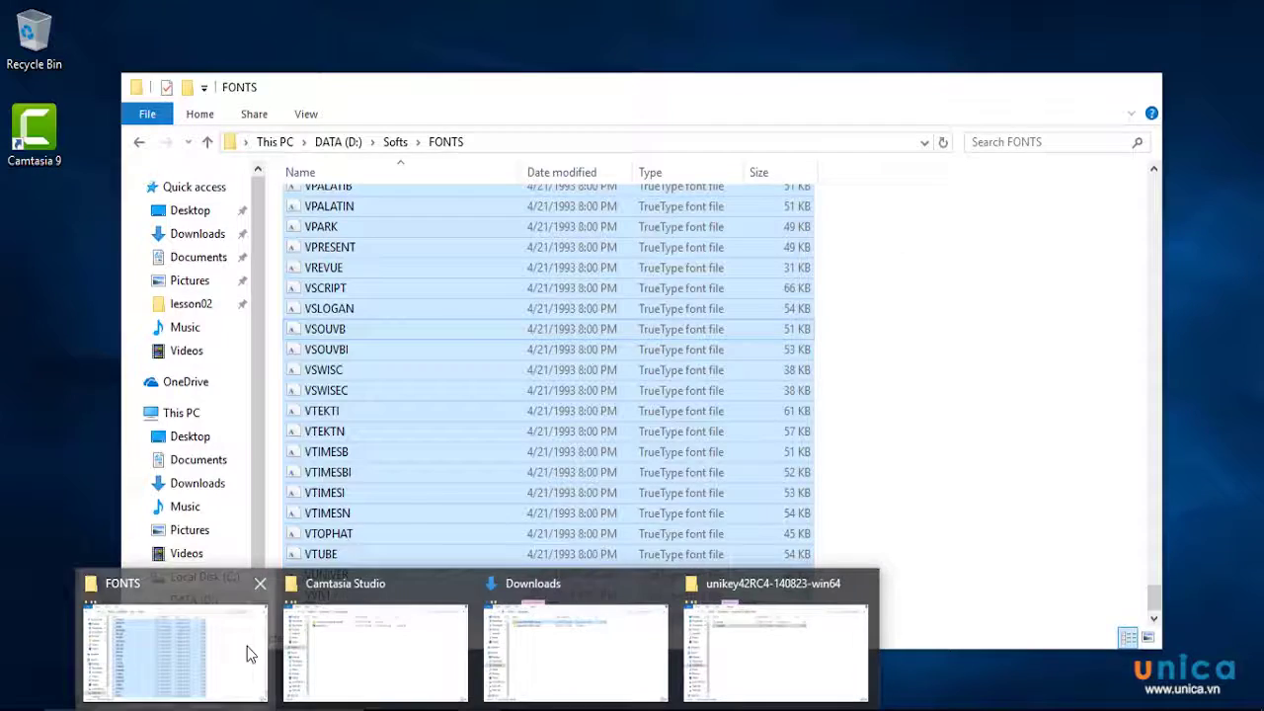
left_click(247, 646)
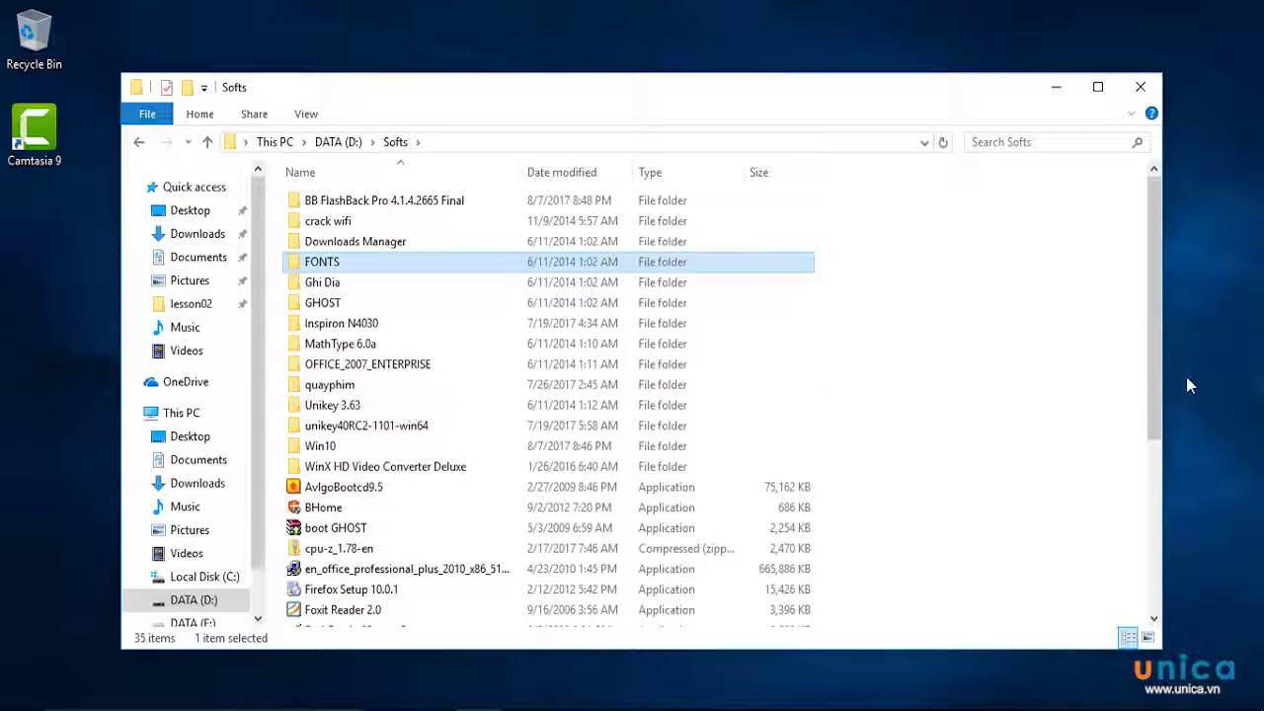
left_click_drag(1155, 395, 1166, 570)
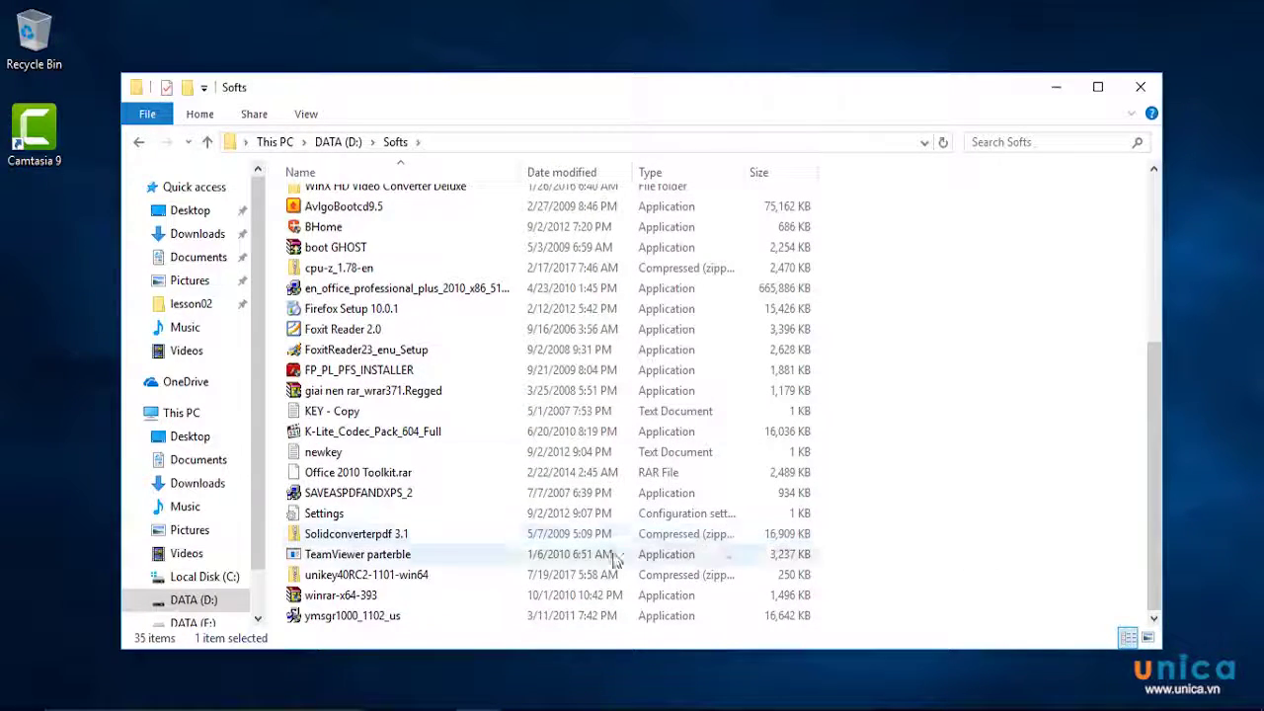
left_click(377, 334)
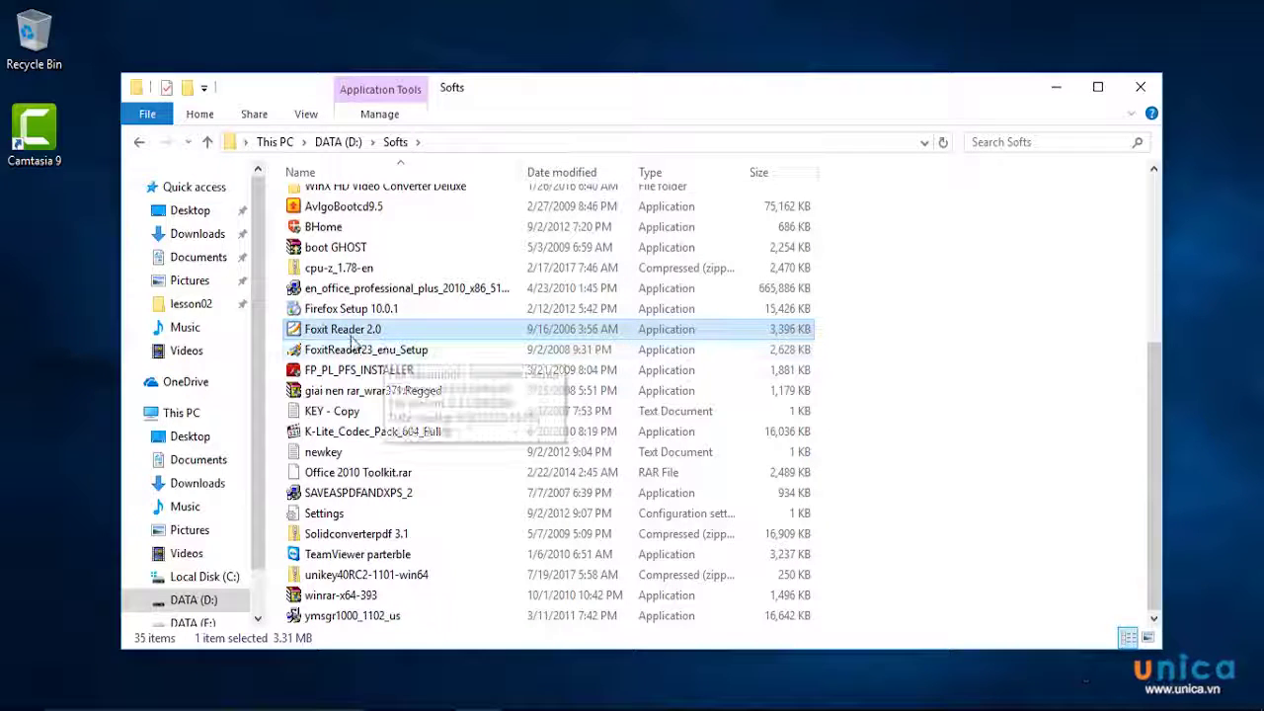
left_click(360, 332)
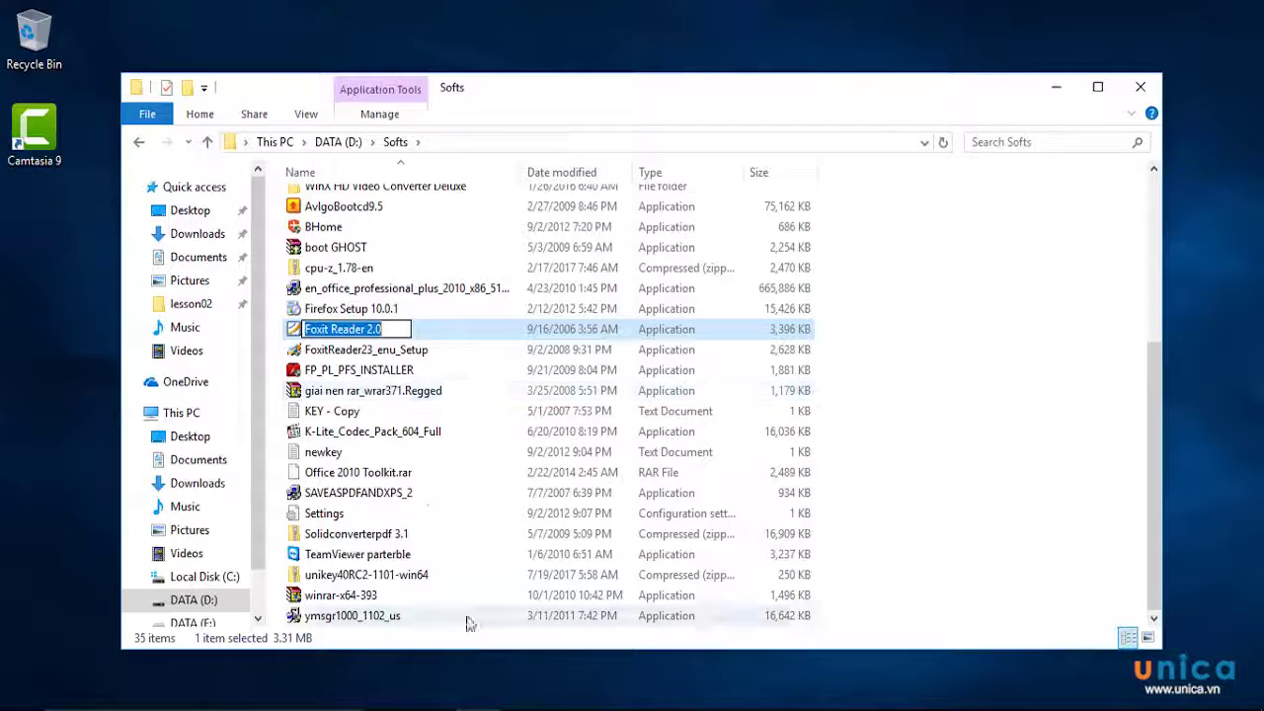
- Switch to Microsoft Edge and replace the Google query with "Foxit Reader", leaving out the version number, to run the search
key("alt+Tab")
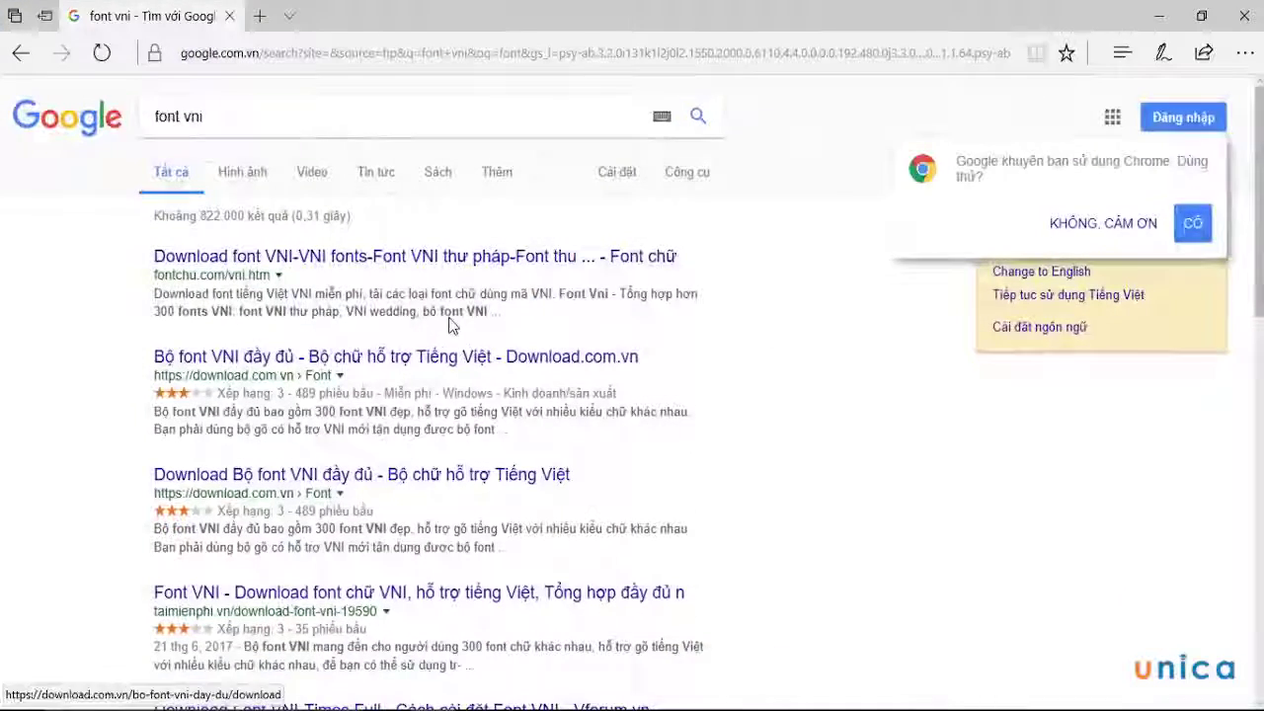
left_click(408, 128)
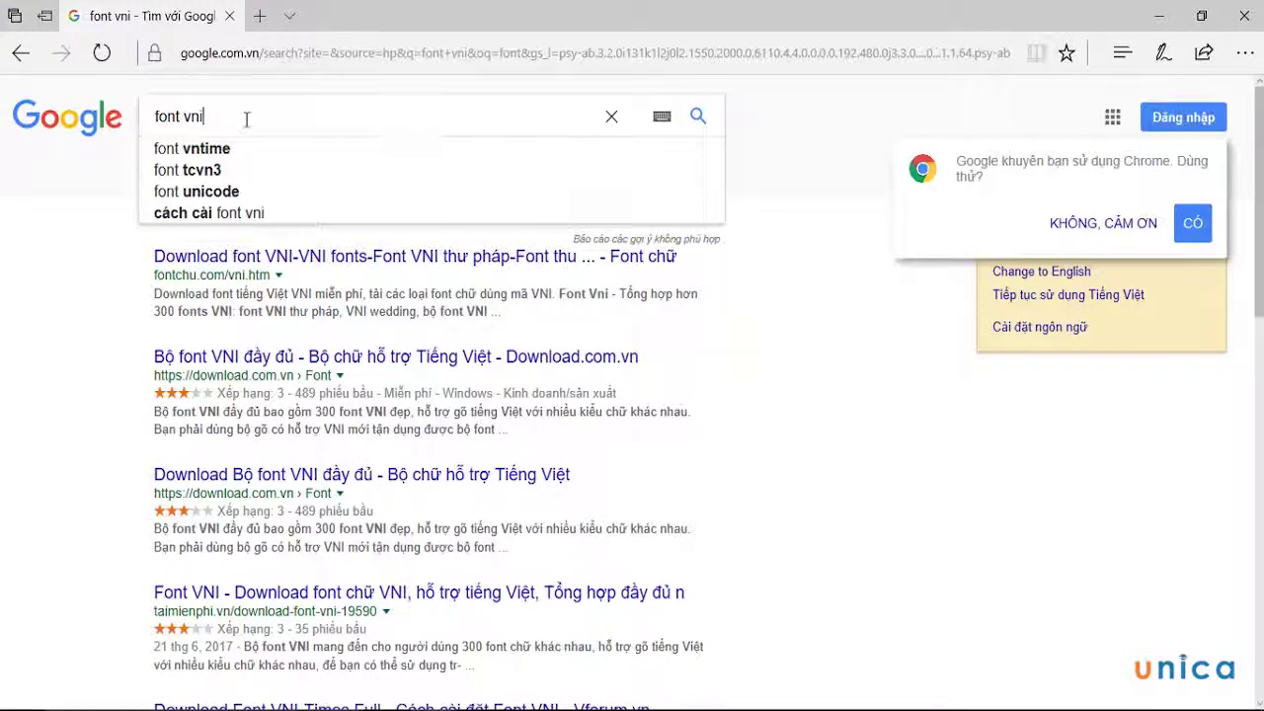
left_click_drag(247, 119, 75, 135)
type("Foxit Reader 2.0")
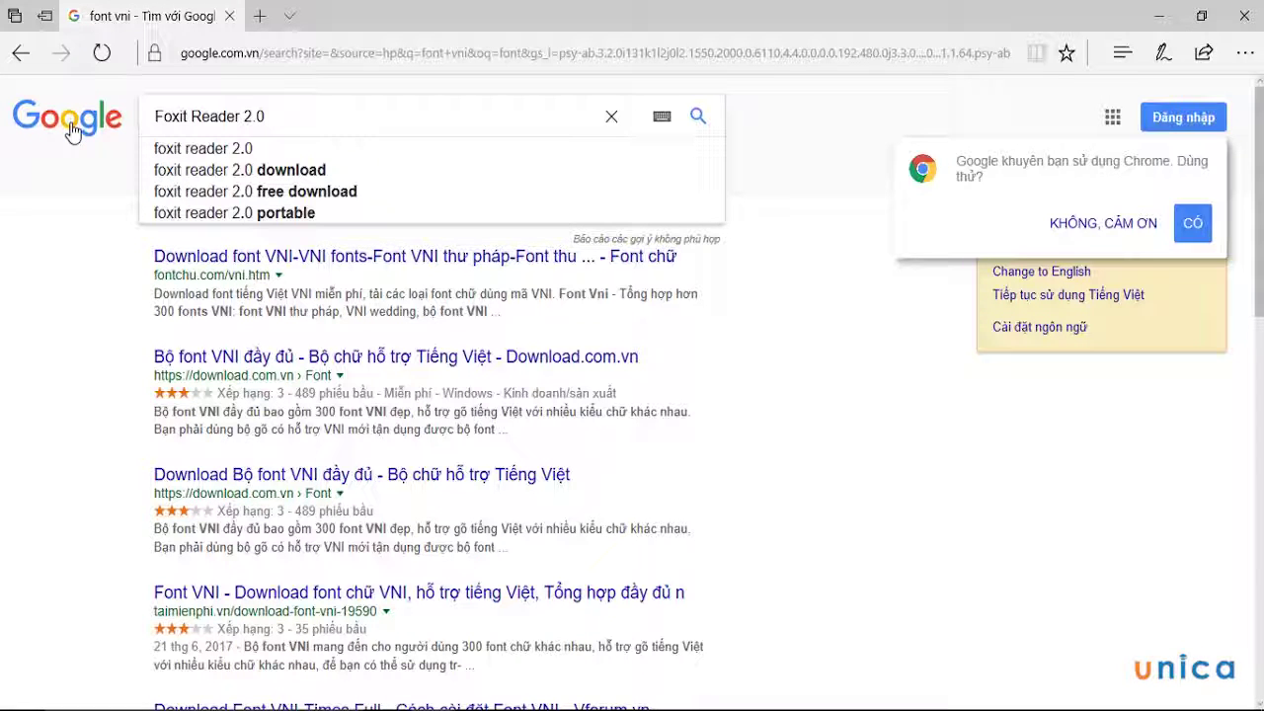
key("BackSpace")
key("BackSpace")
key("BackSpace")
key("BackSpace")
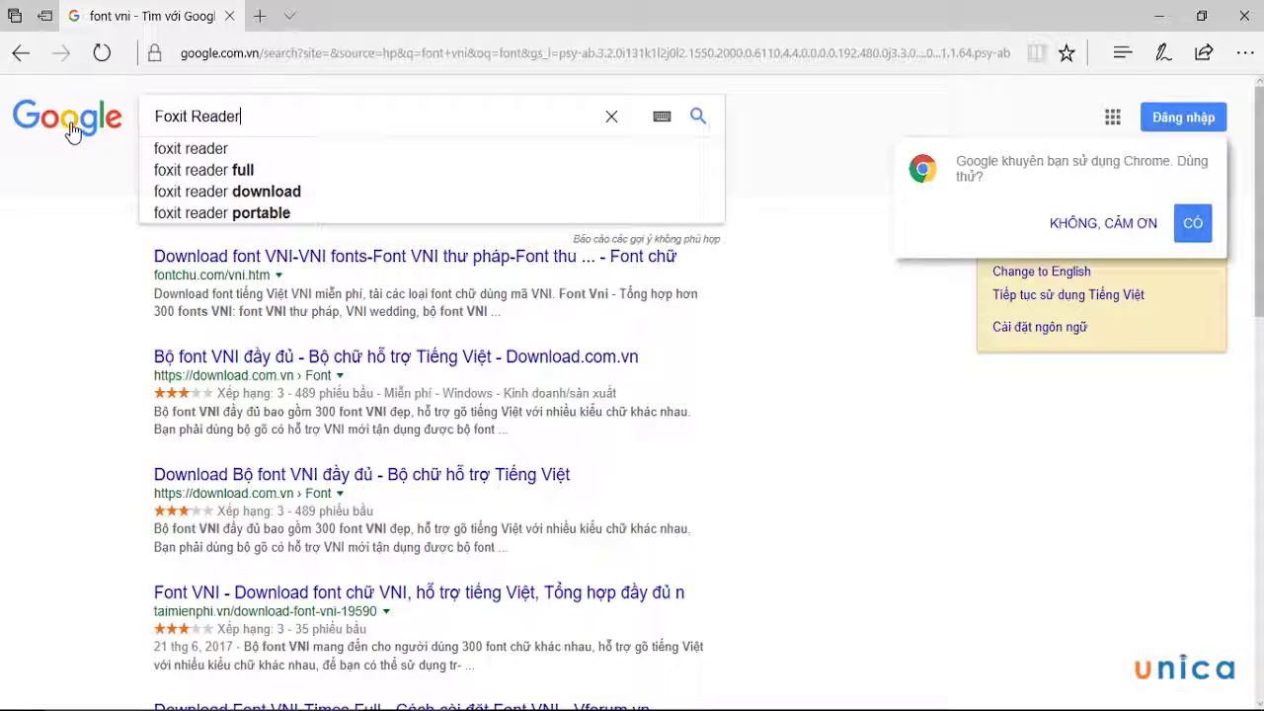
key("Return")
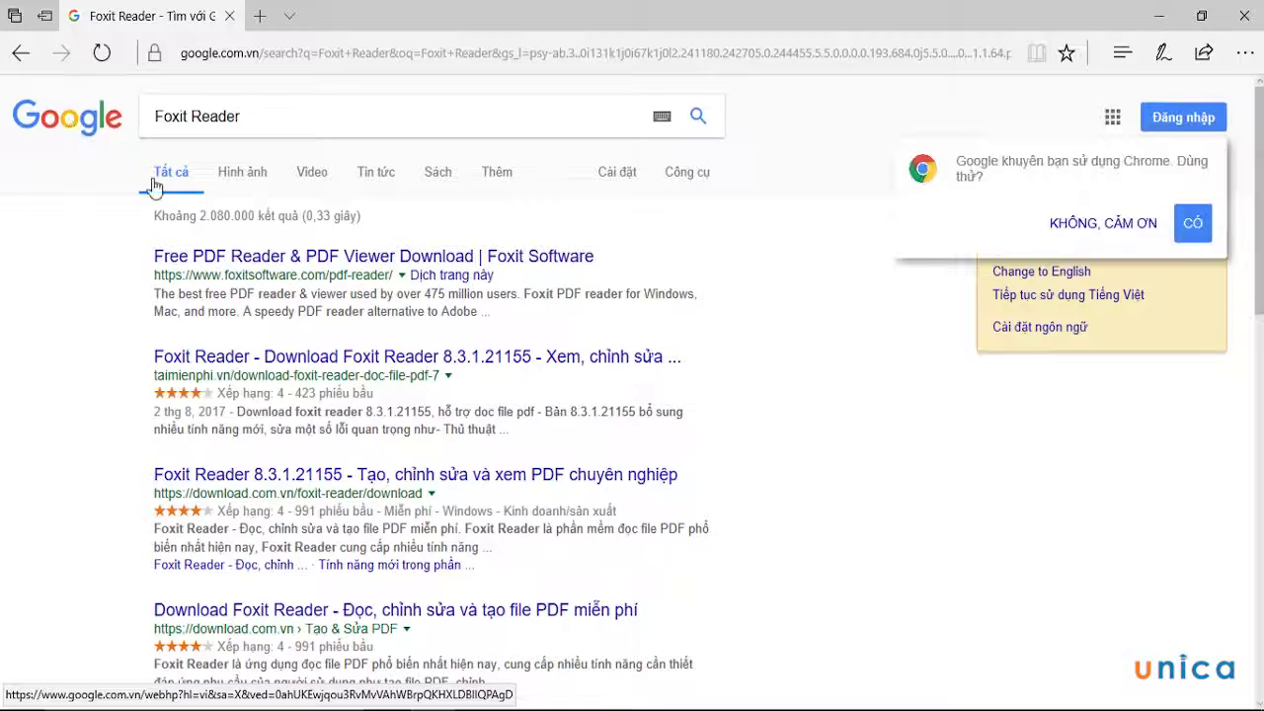
- Open the Foxit Software result for the free PDF reader and request the Foxit Reader download in English
left_click(284, 259)
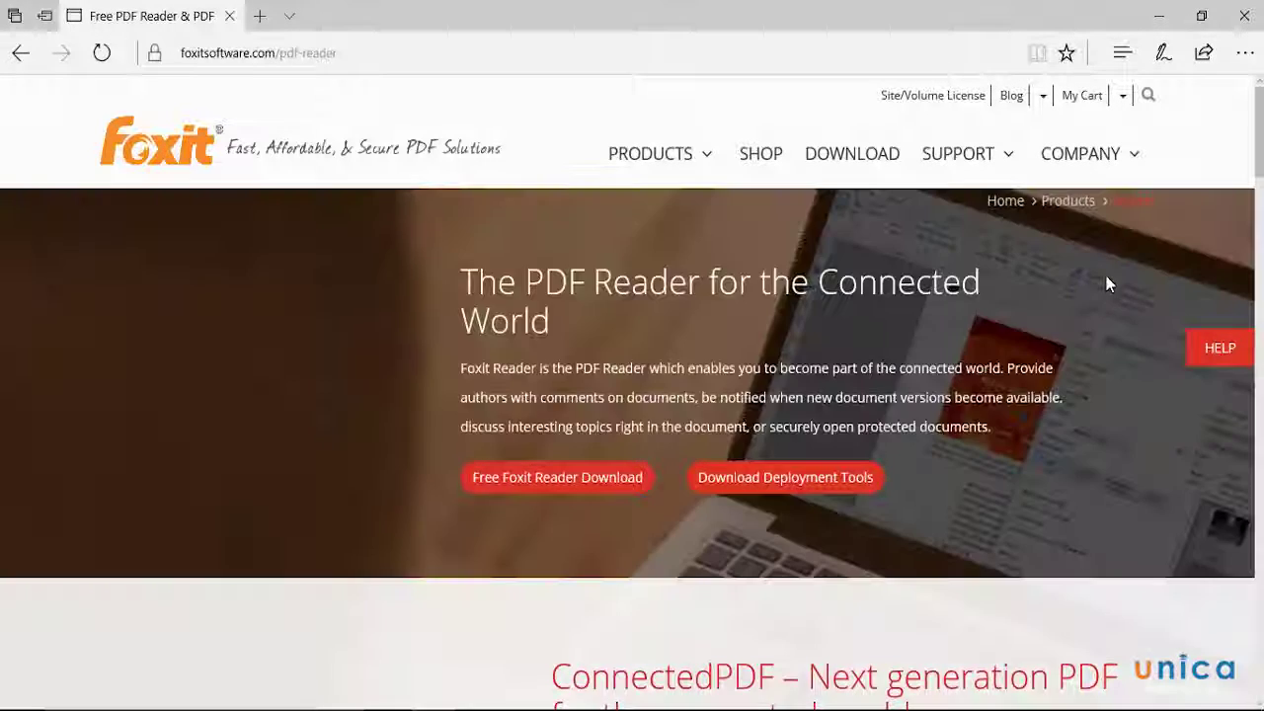
scroll(1260, 144, "down", 4)
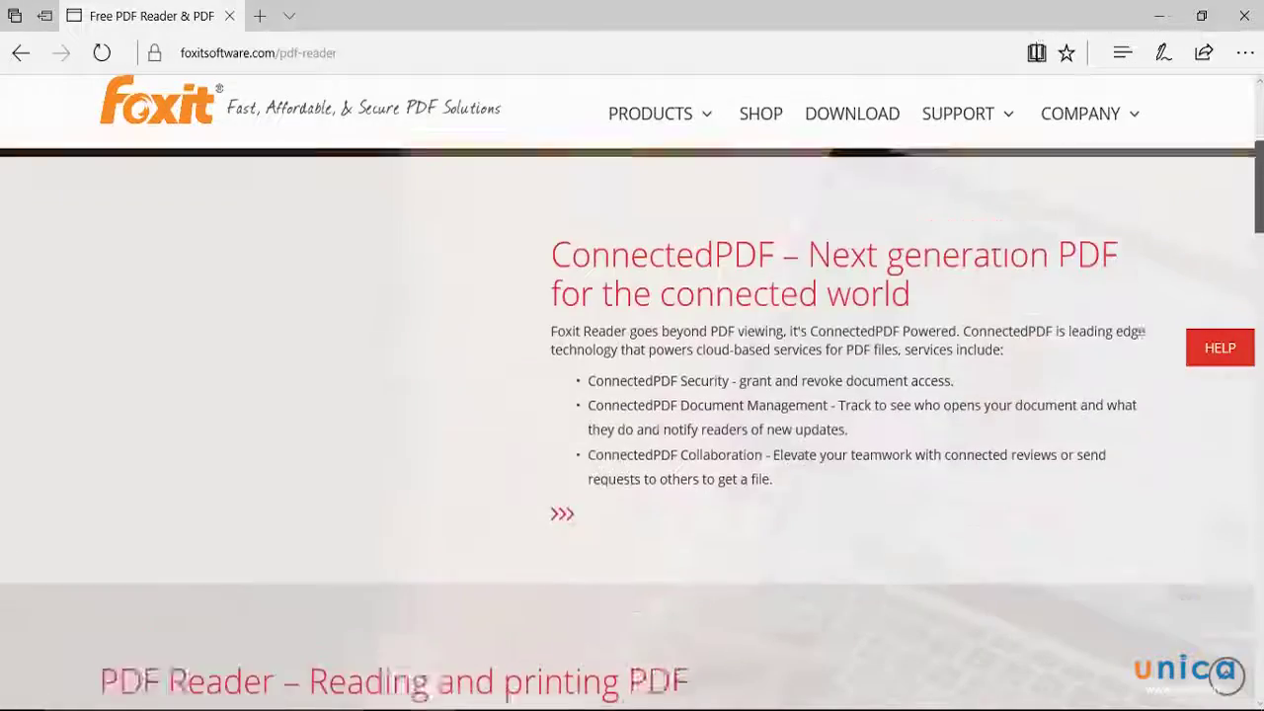
scroll(1260, 143, "up", 4)
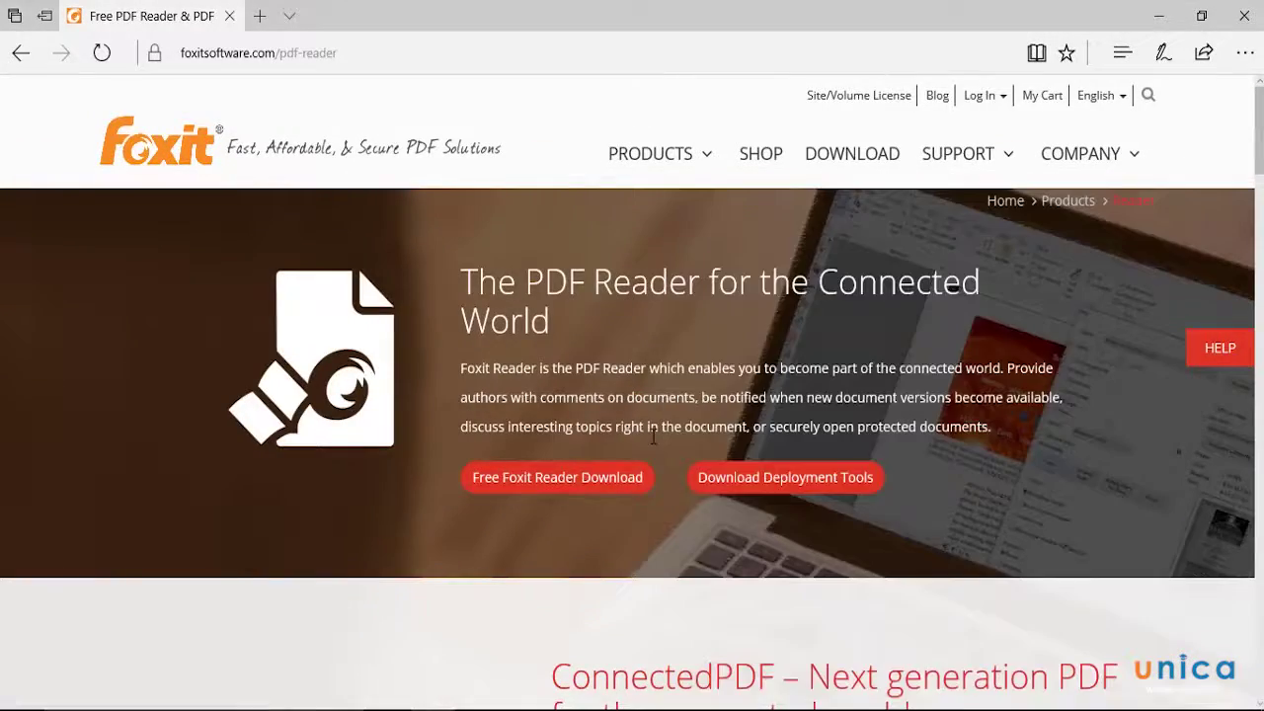
left_click(593, 494)
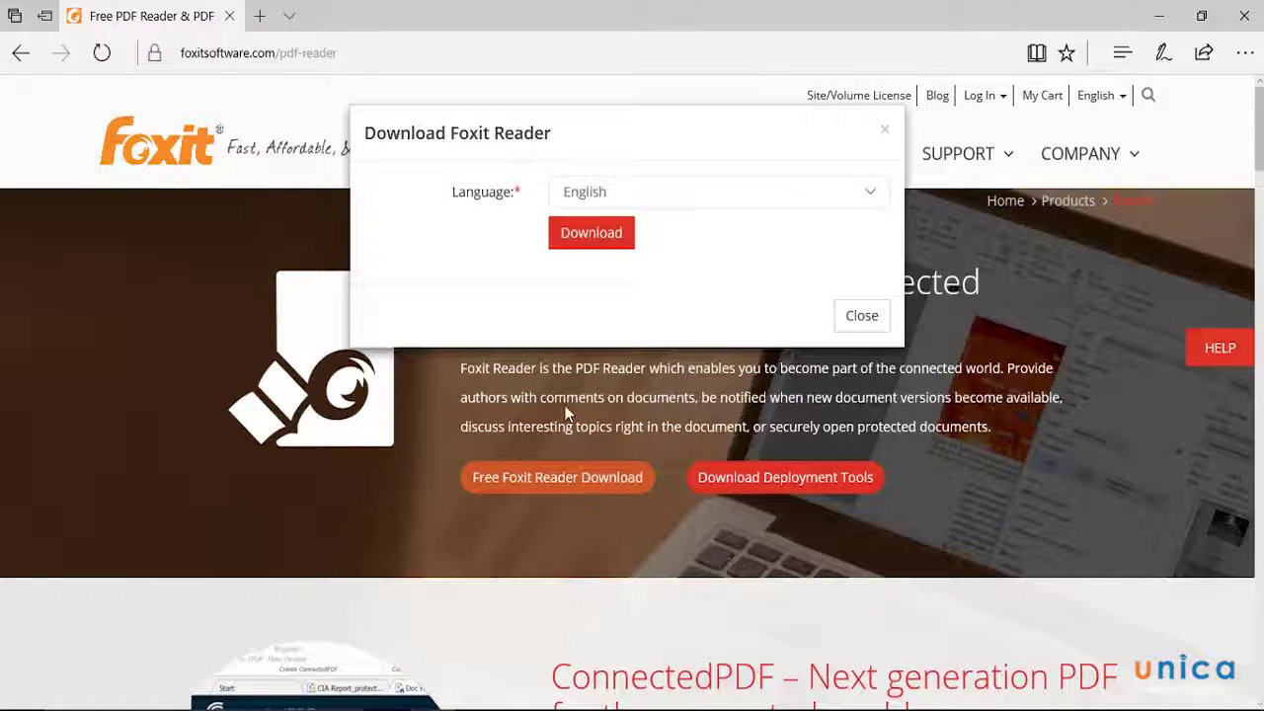
left_click(589, 237)
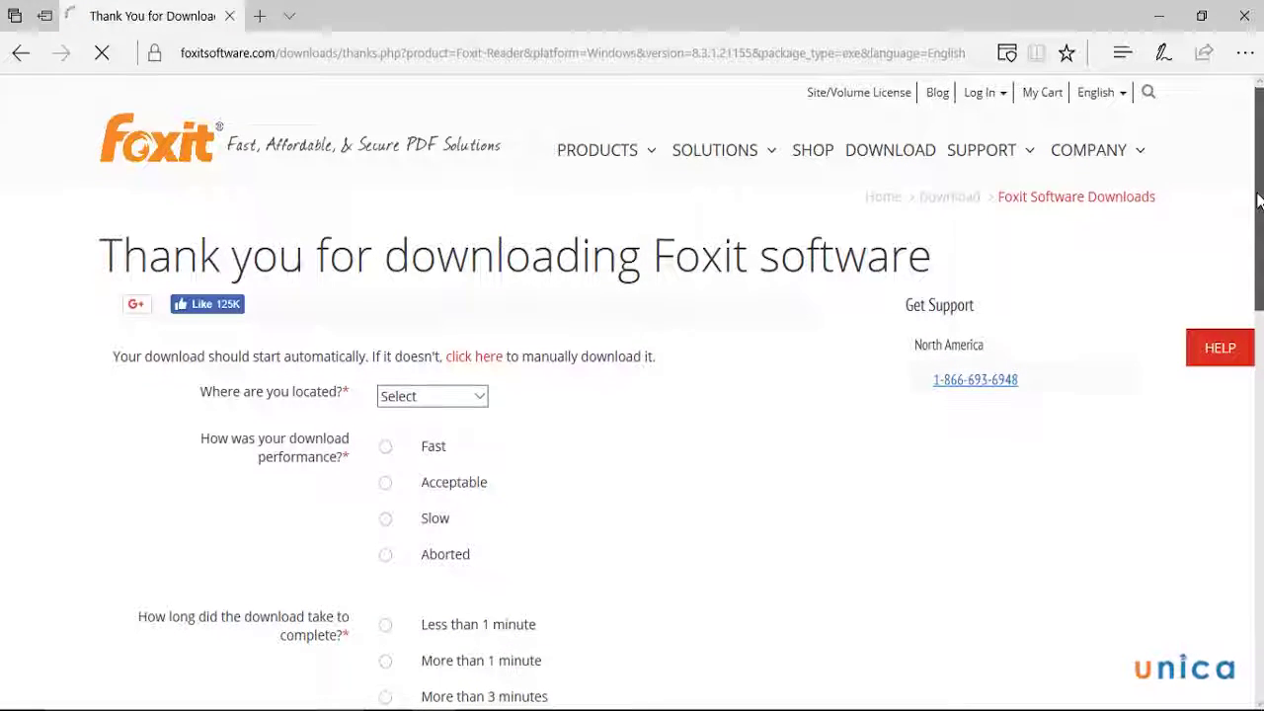
- Trigger the Foxit Reader download manually, save FoxitReader831_enu_Setup_Prom.exe, and cancel the duplicate download prompt
left_click_drag(1258, 200, 1253, 231)
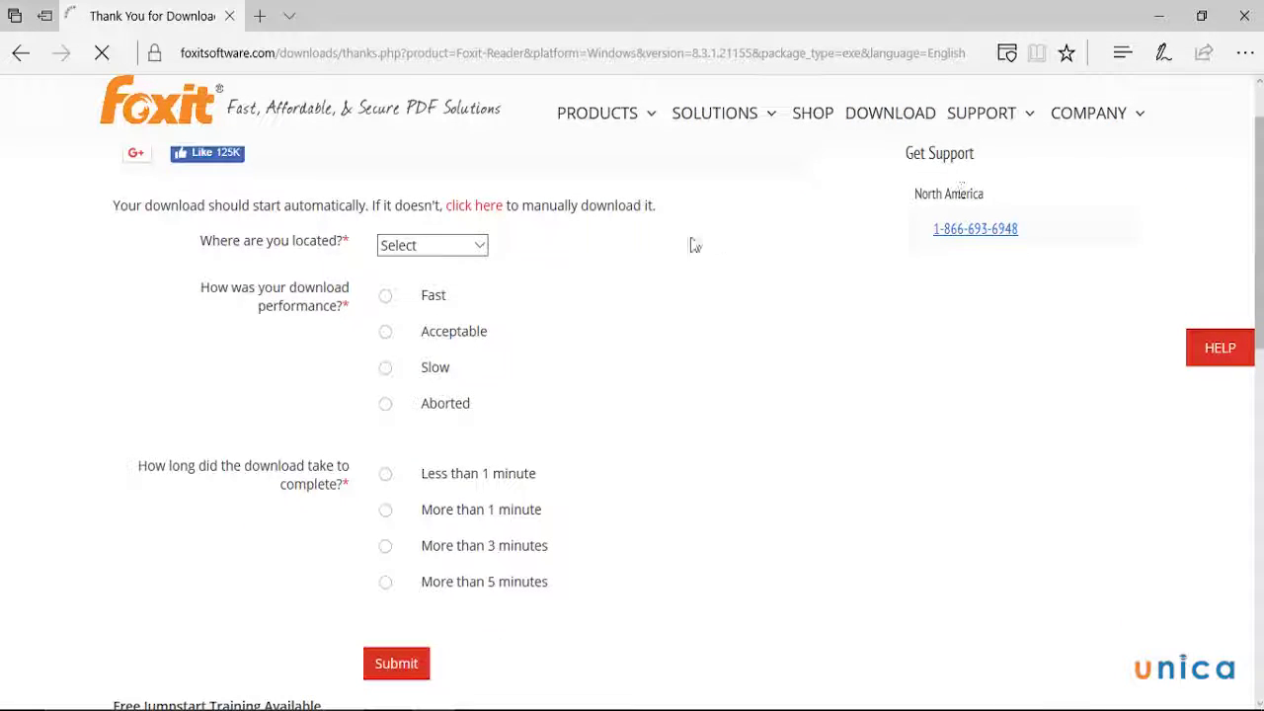
left_click(490, 215)
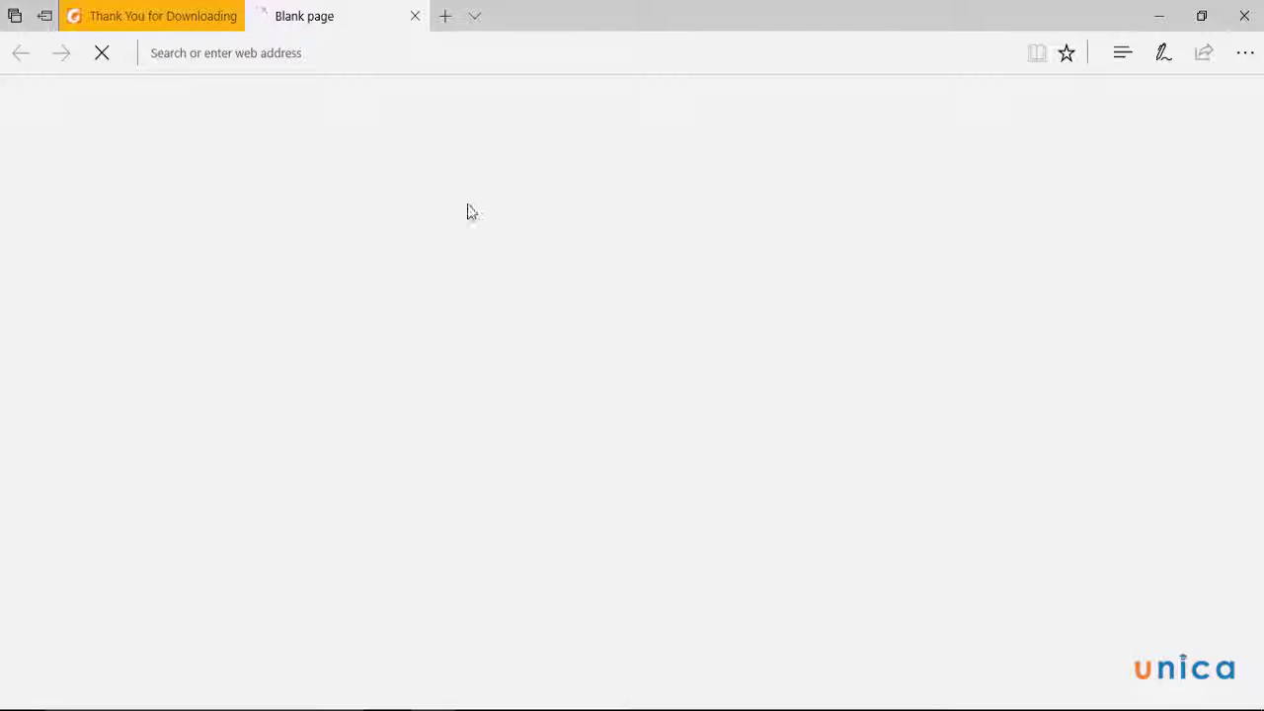
left_click(187, 7)
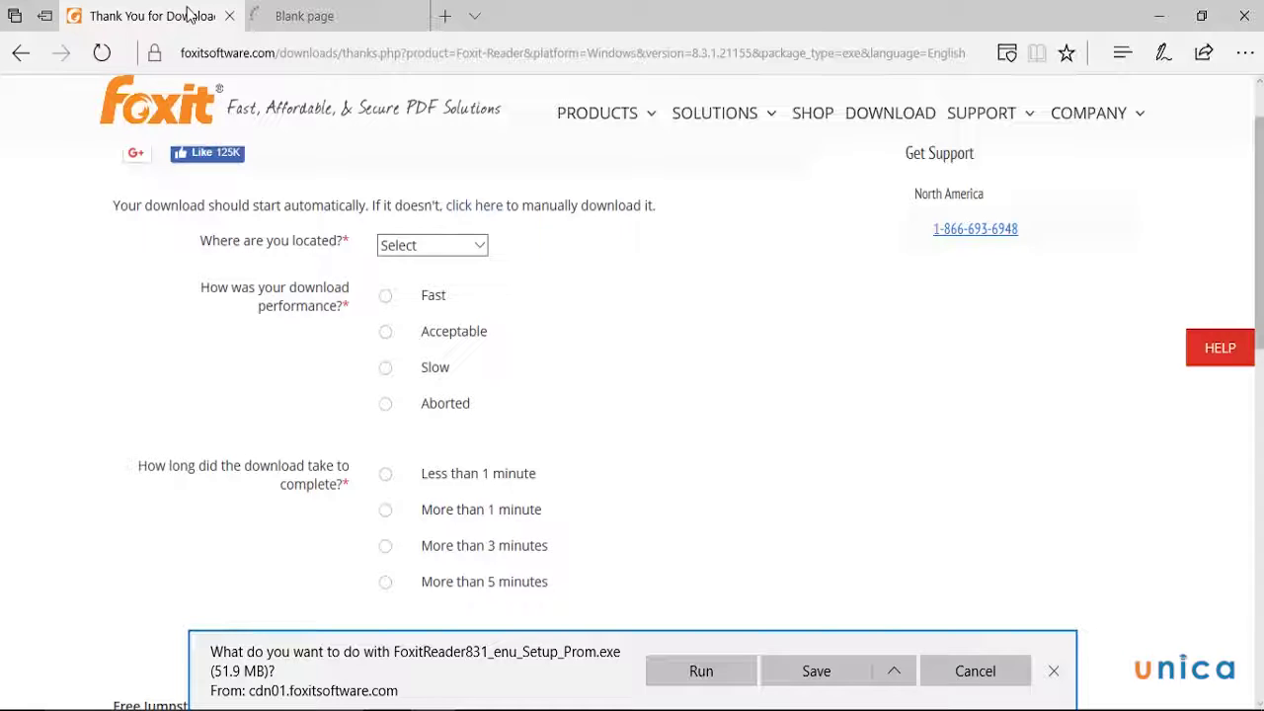
left_click(823, 673)
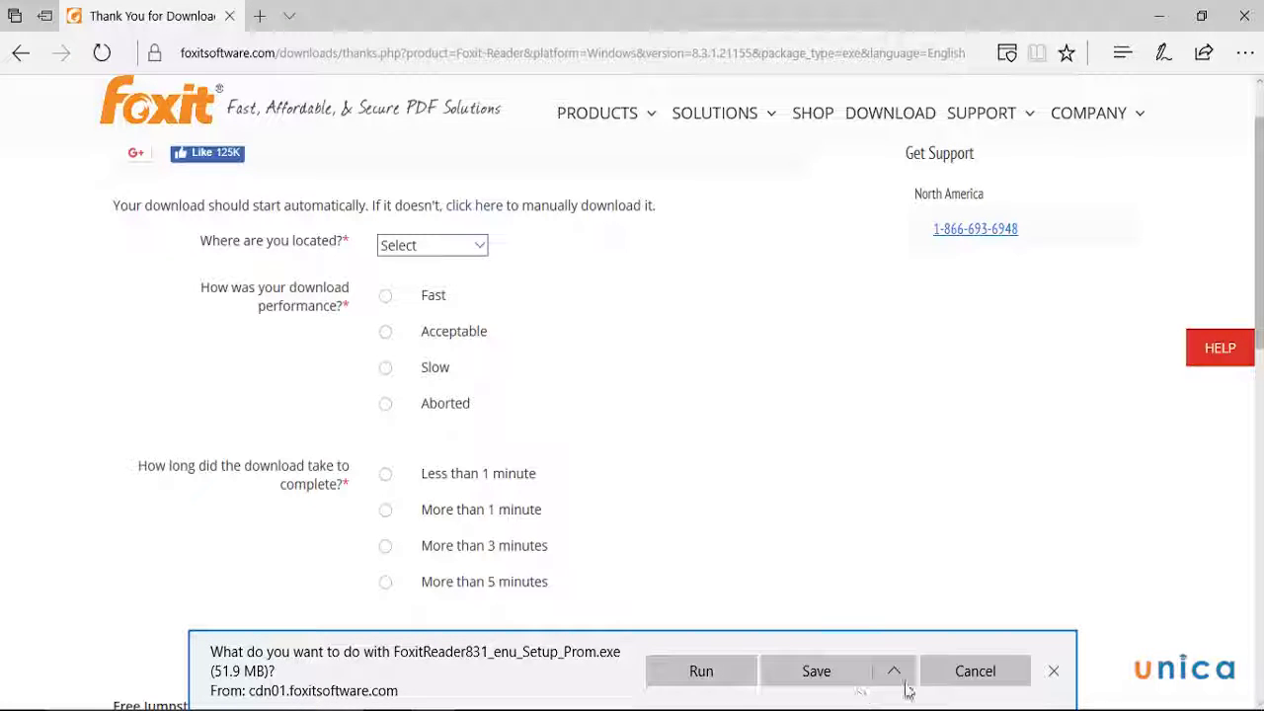
left_click(974, 672)
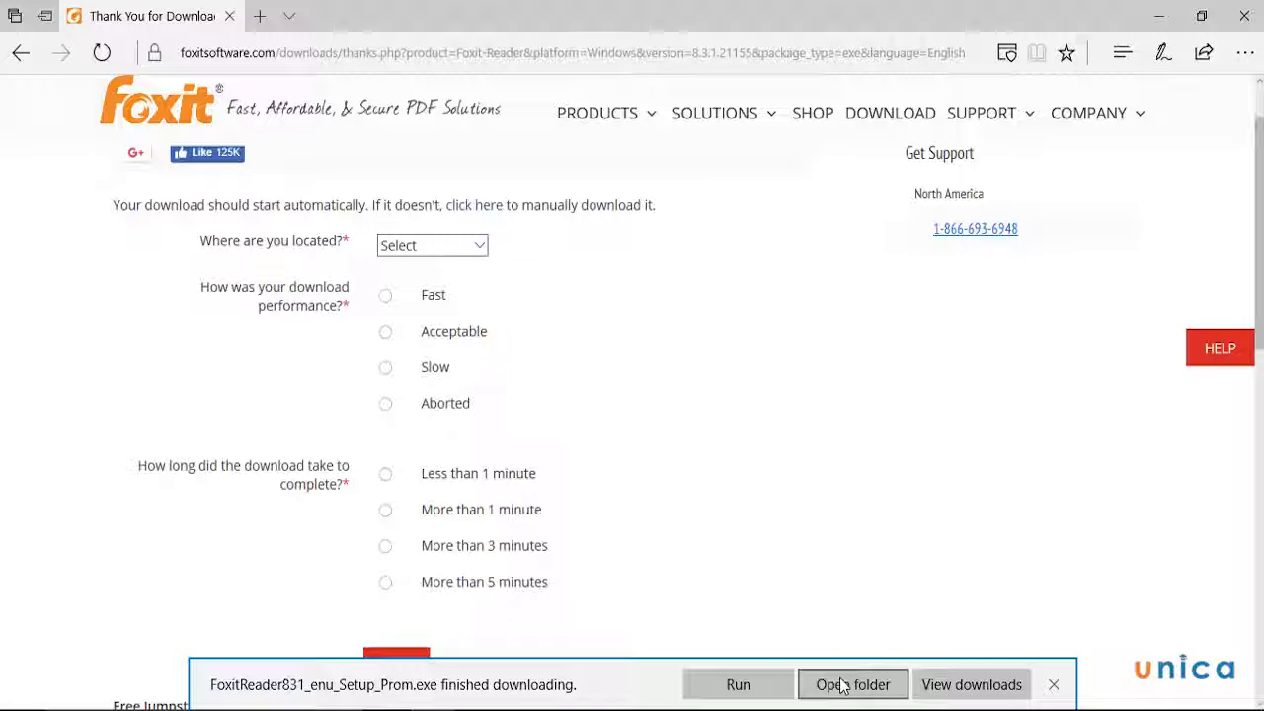
- Run FoxitReader831_enu_Setup_Prom from the Downloads folder and bring its setup wizard forward with the other windows minimized
left_click(843, 683)
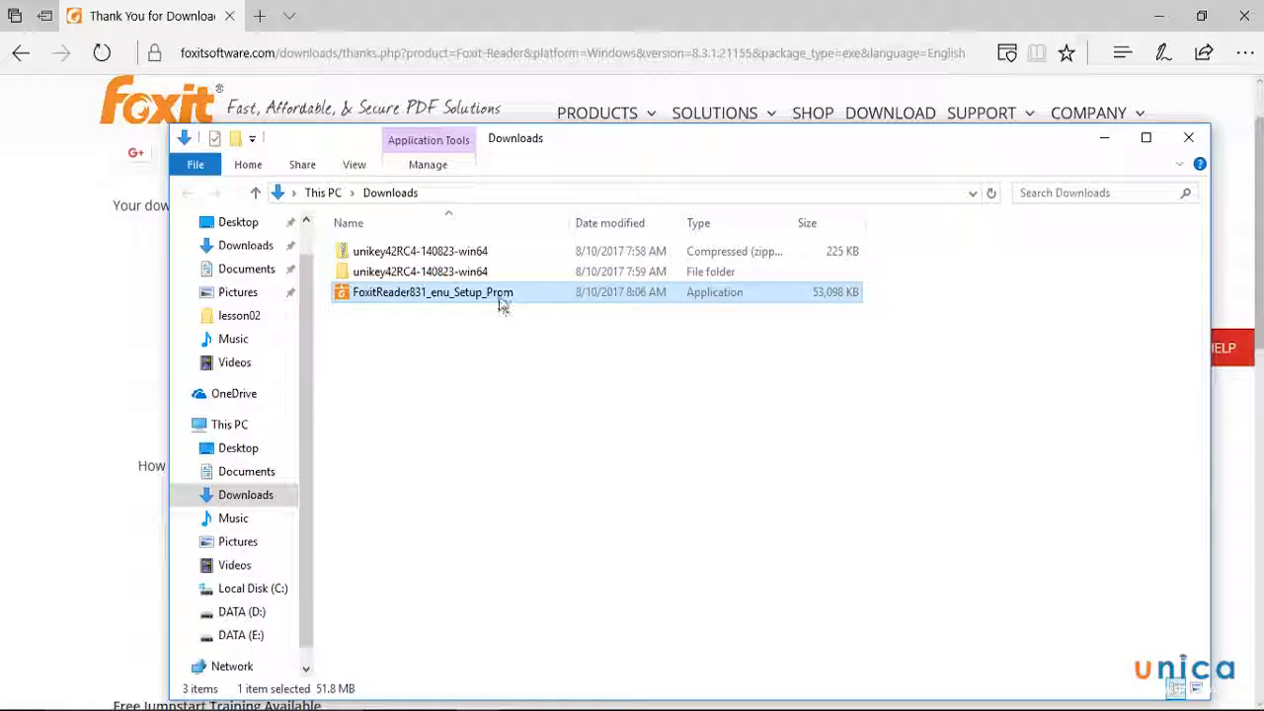
double_click(501, 303)
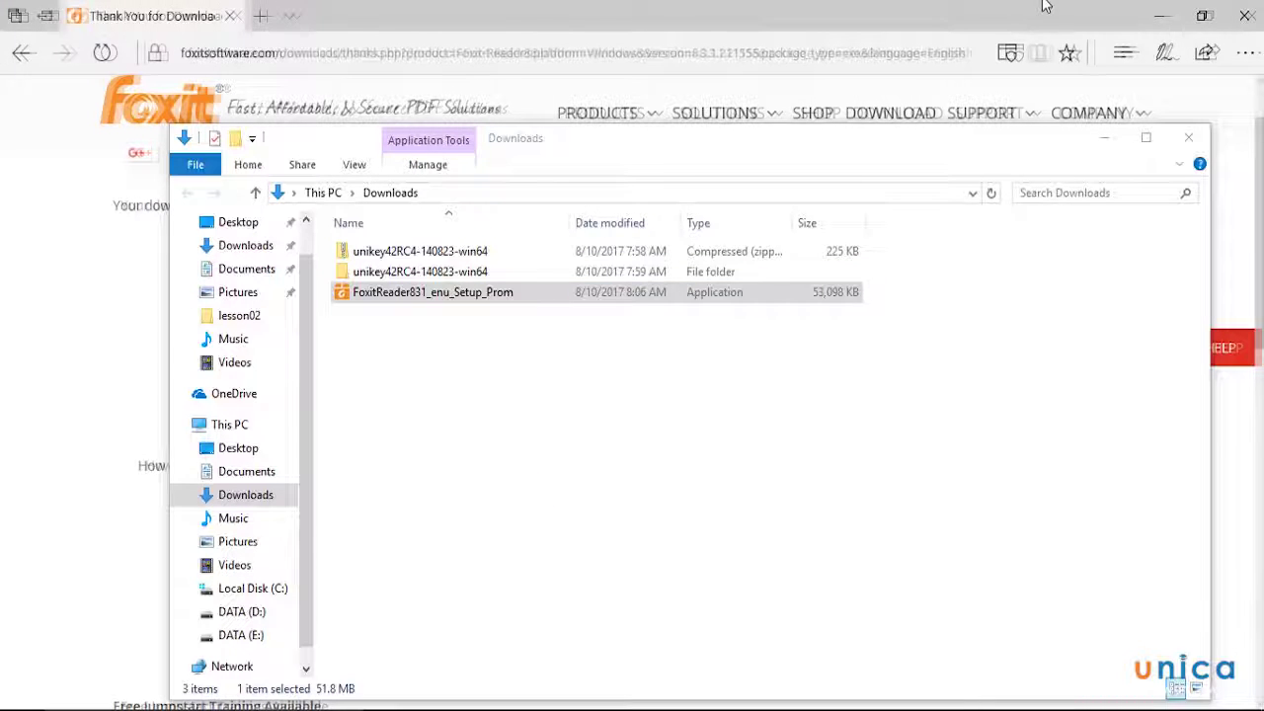
left_click(1159, 12)
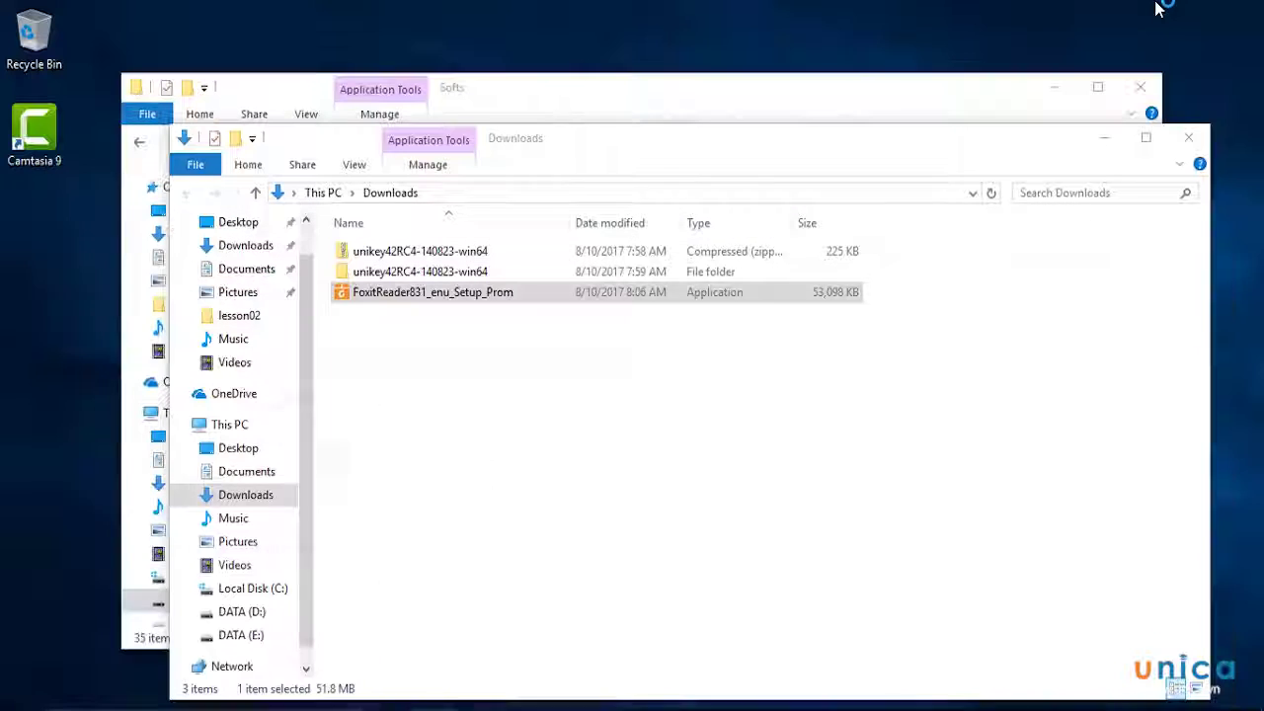
left_click(1105, 138)
left_click(1057, 87)
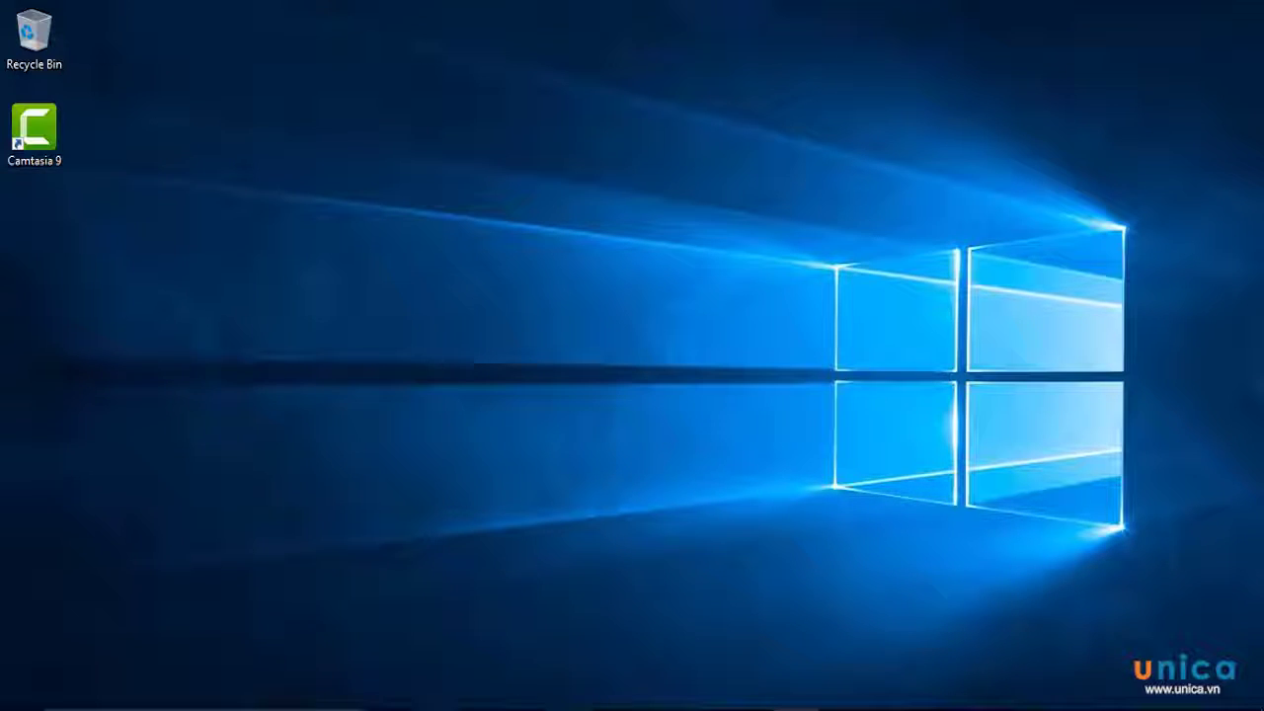
mouse_move(796, 709)
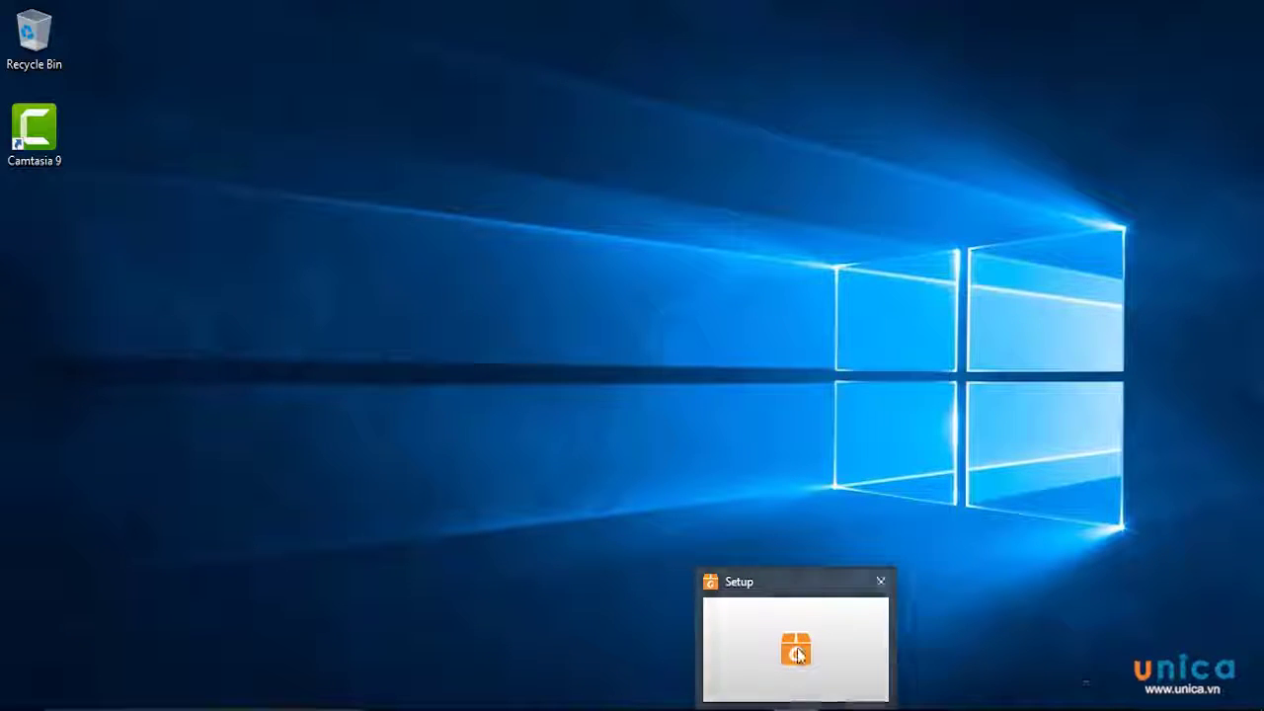
left_click(806, 644)
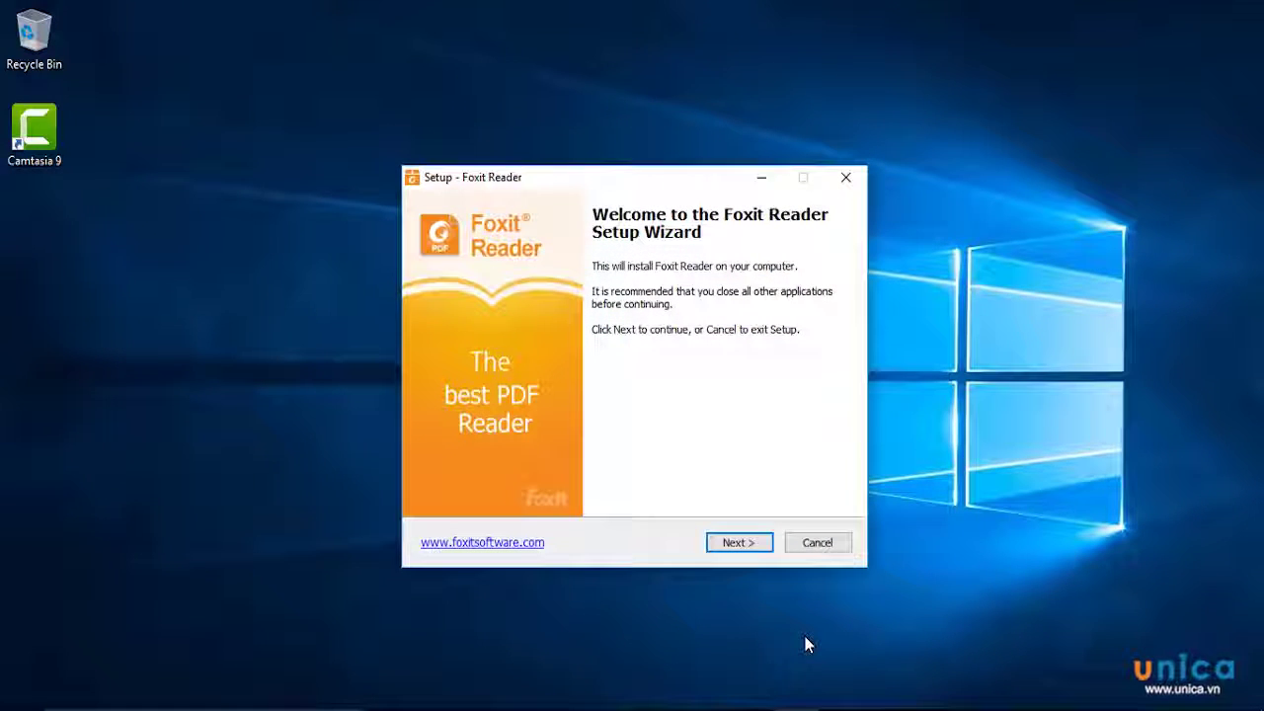
- Accept the Foxit Reader license agreement and keep the default destination folder and the Standard installation components
left_click(753, 550)
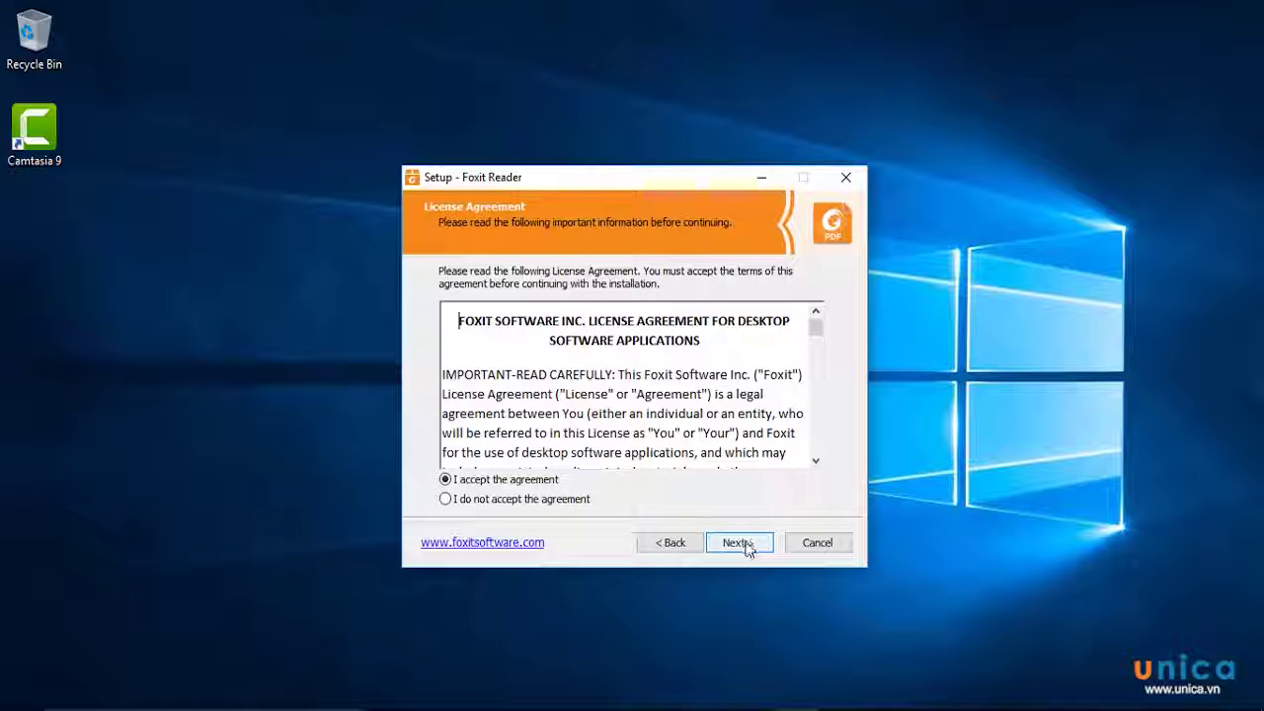
left_click(748, 549)
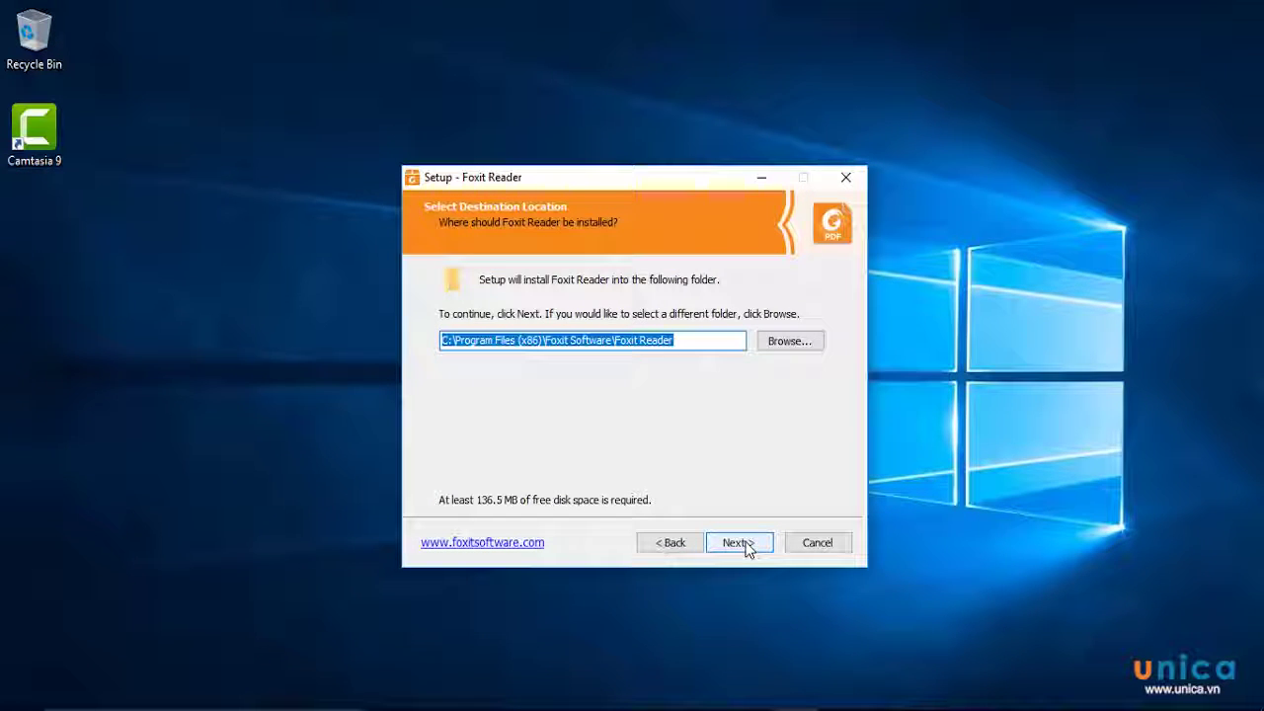
left_click(748, 549)
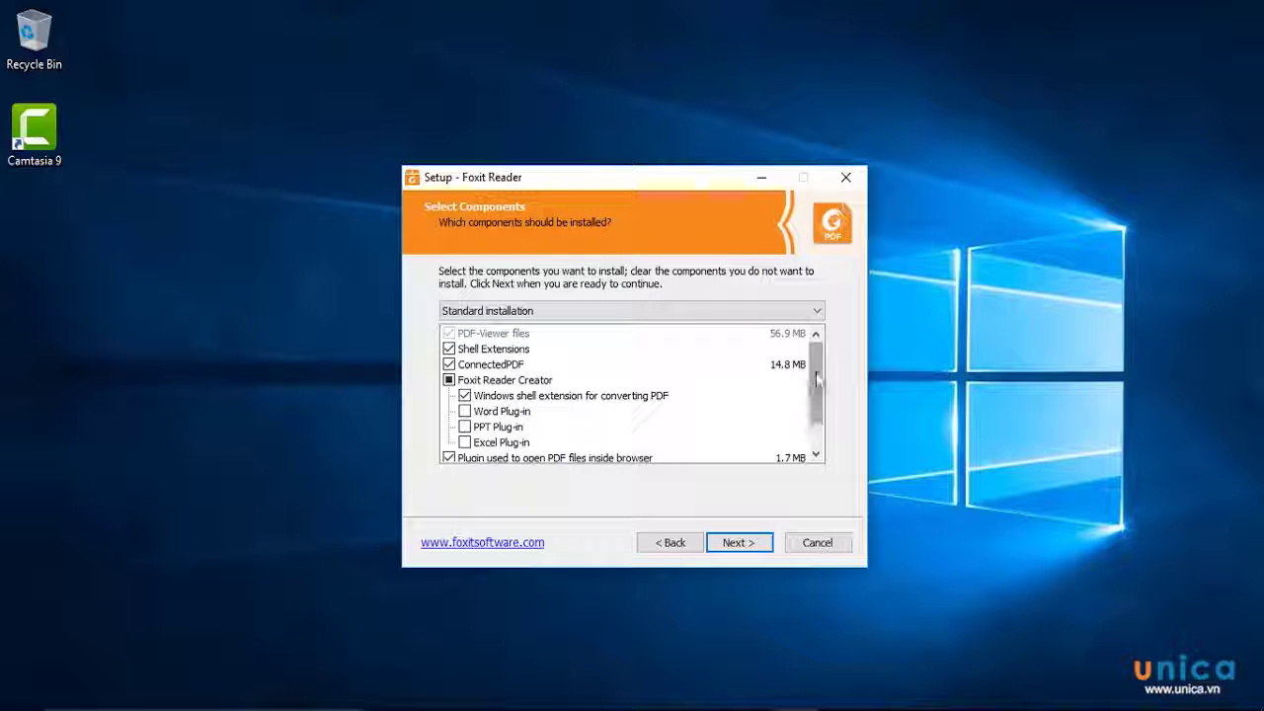
left_click_drag(820, 365, 819, 405)
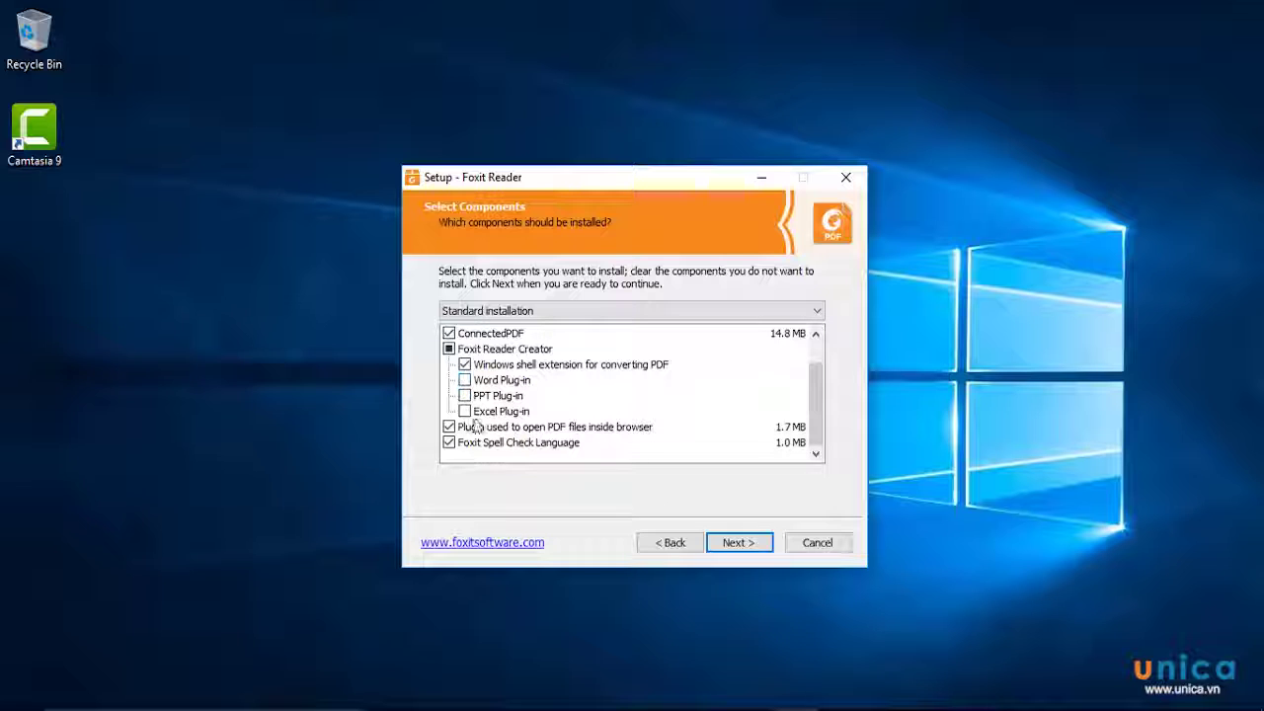
left_click(738, 545)
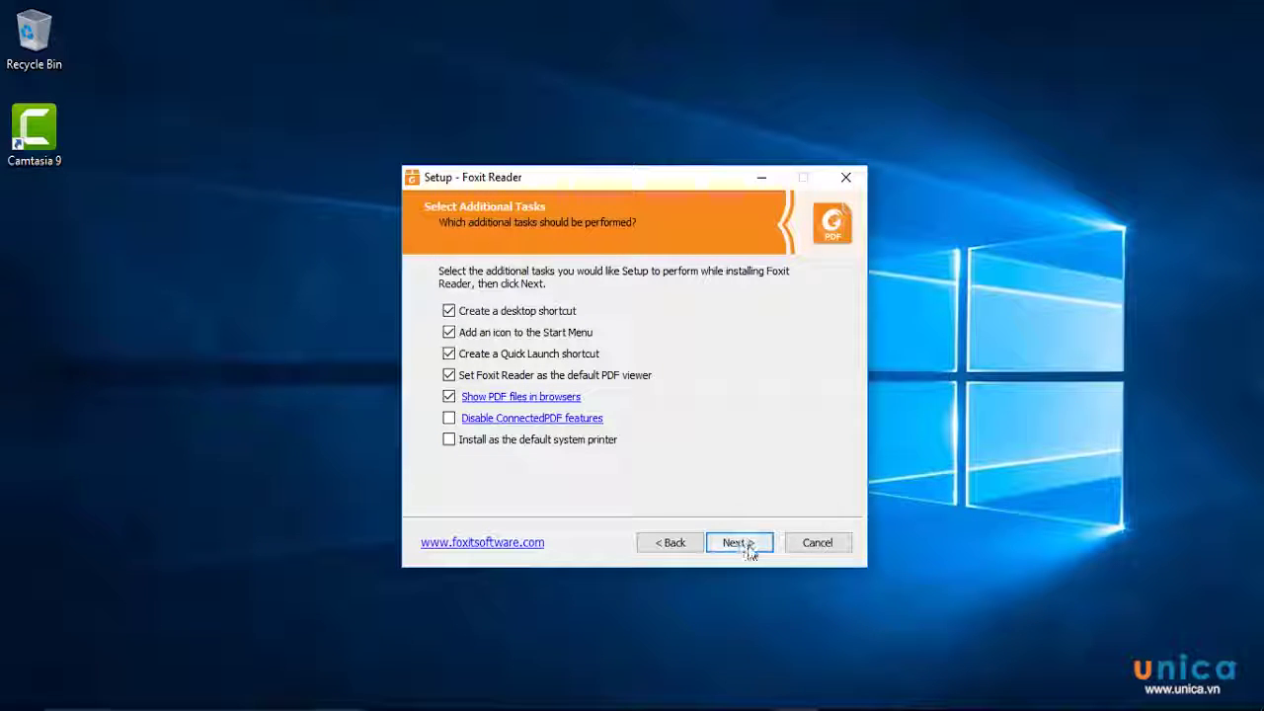
- Keep the default additional tasks and Safe Reading Mode, continue past the Foxit PhantomPDF trial offer, and start the installation
left_click(750, 554)
left_click(751, 553)
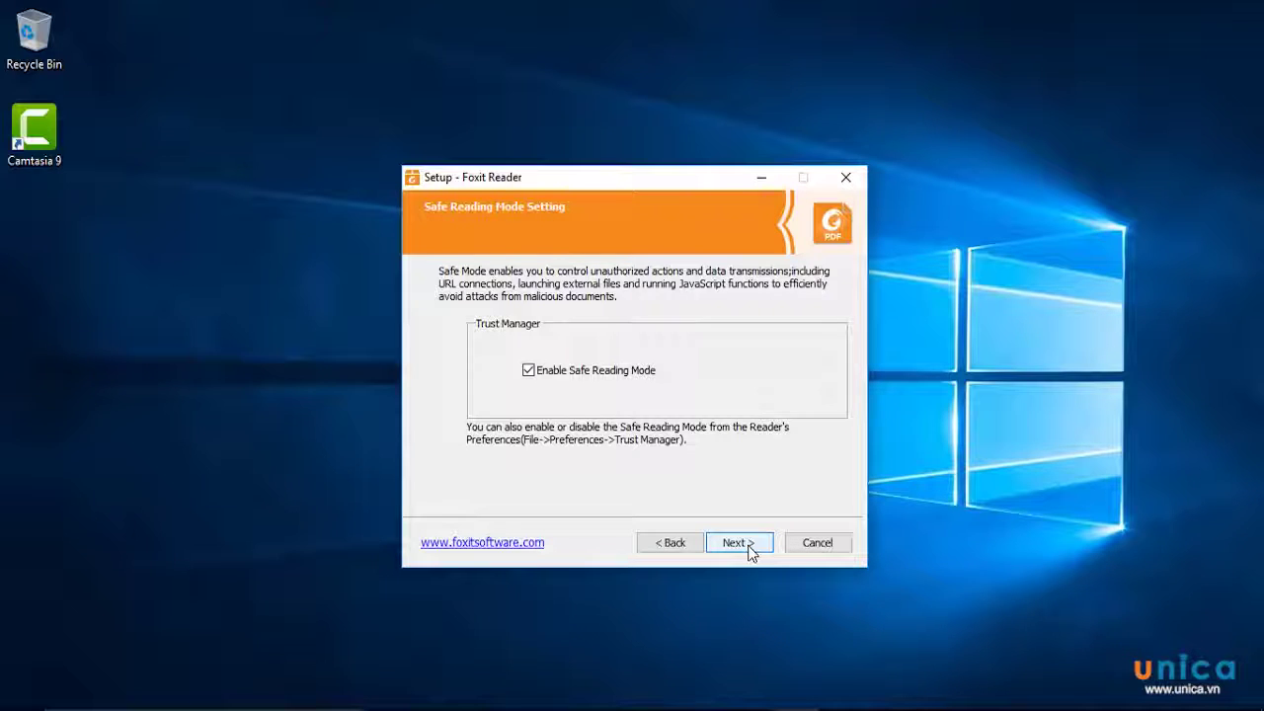
left_click(739, 543)
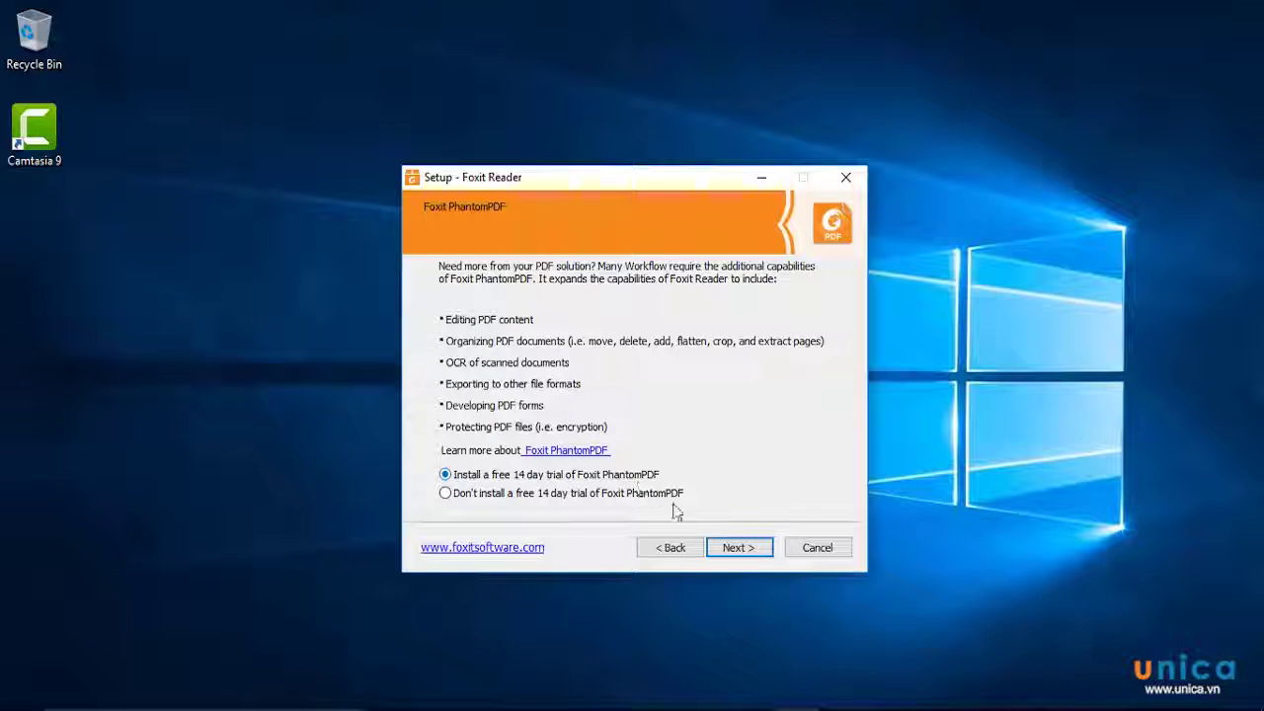
left_click(739, 548)
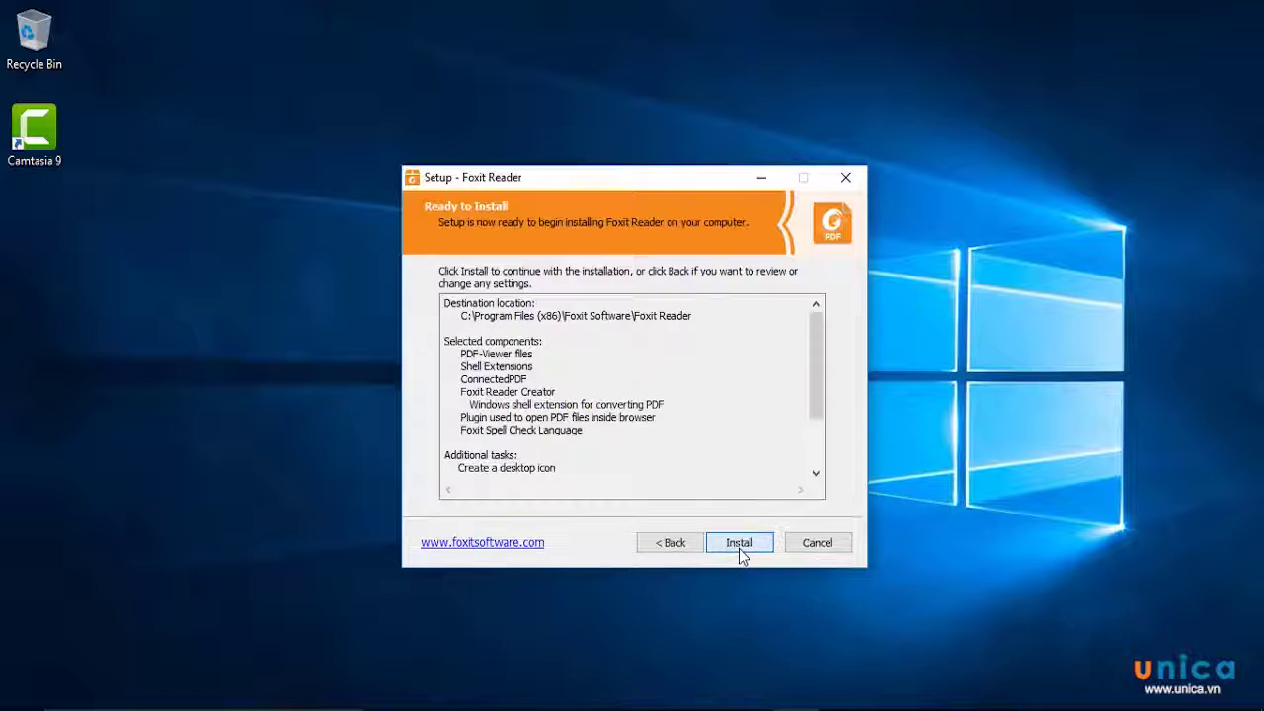
left_click(739, 546)
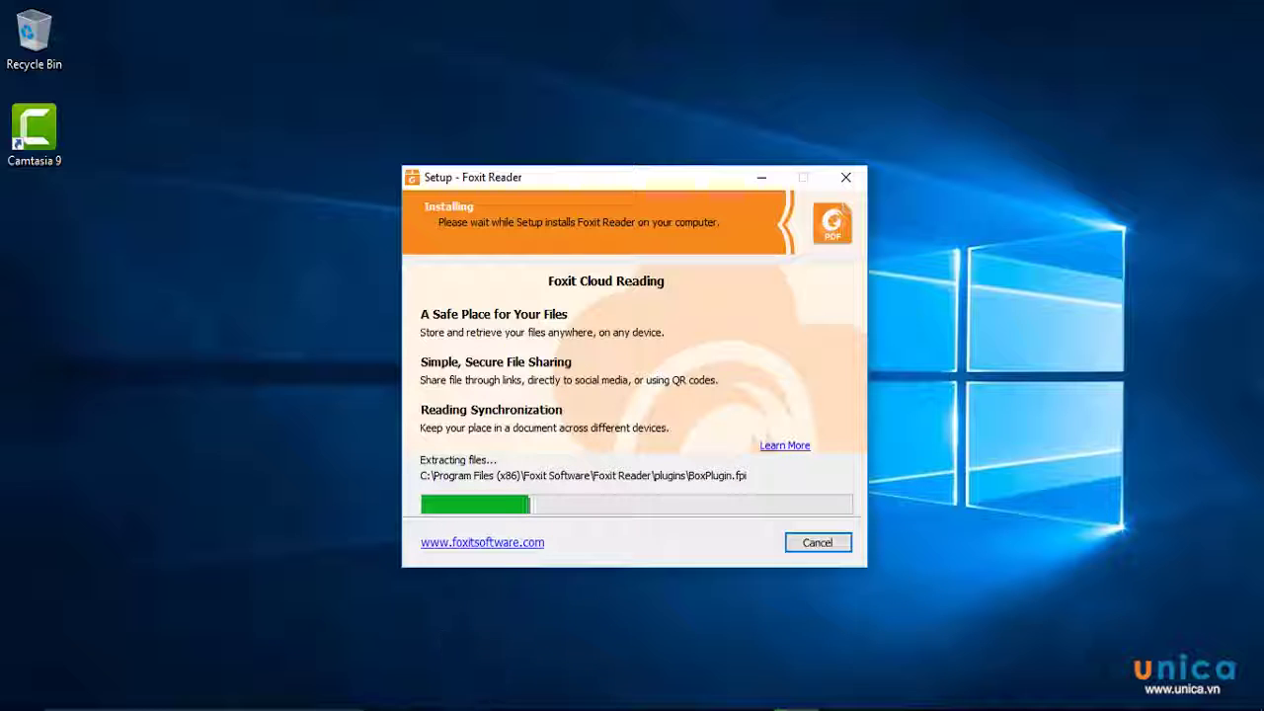
- Bring up the Downloads folder window and browse from it to the CEHV9 folder on drive DATA (D:)
left_click(480, 707)
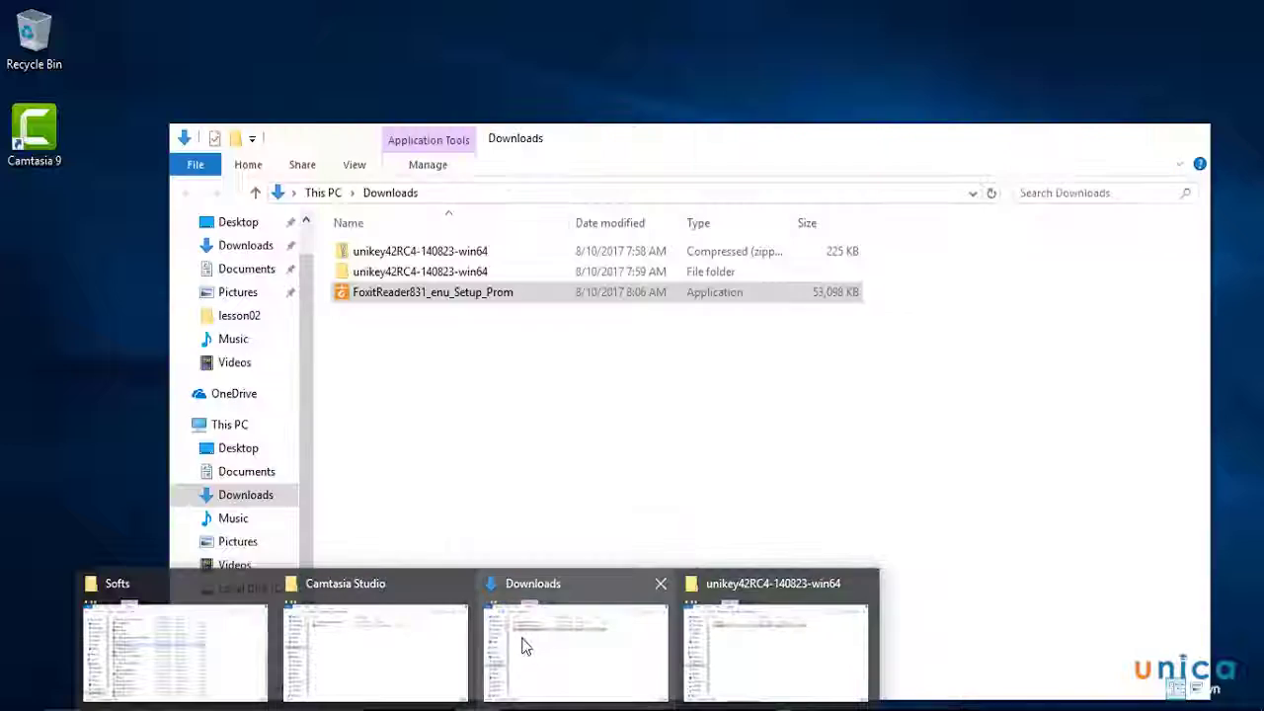
left_click(525, 646)
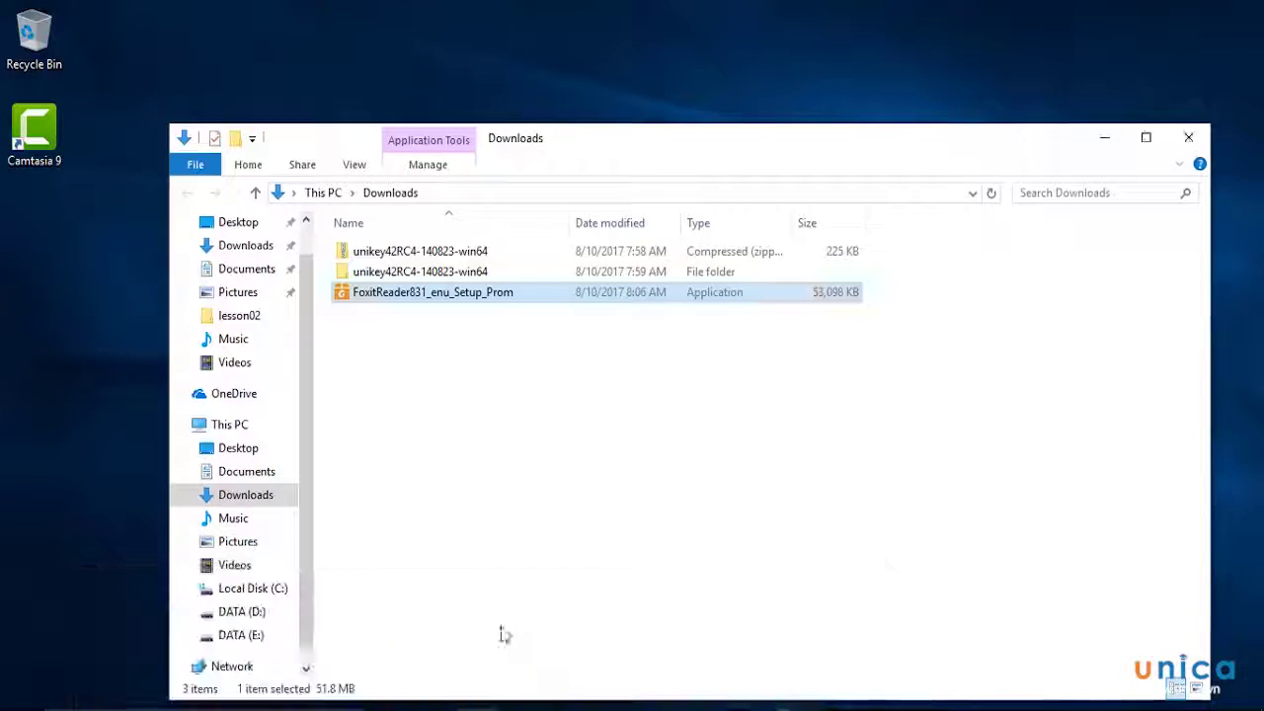
left_click(241, 635)
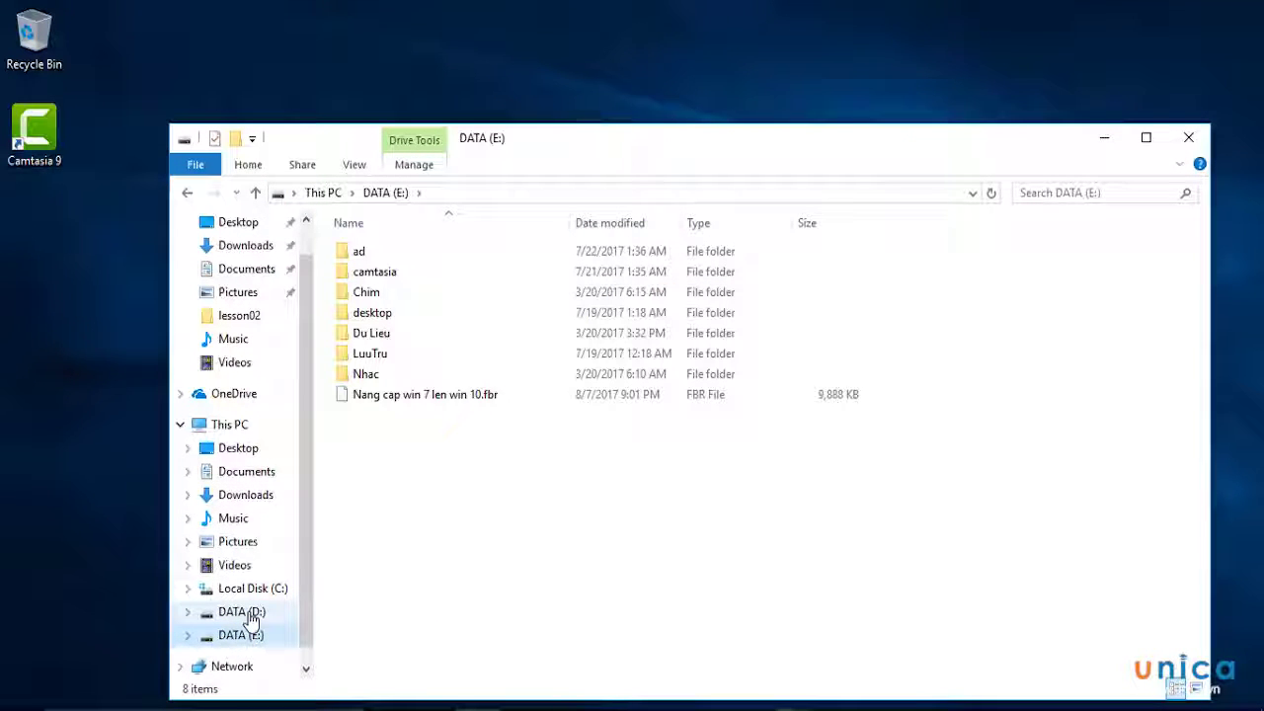
left_click(242, 613)
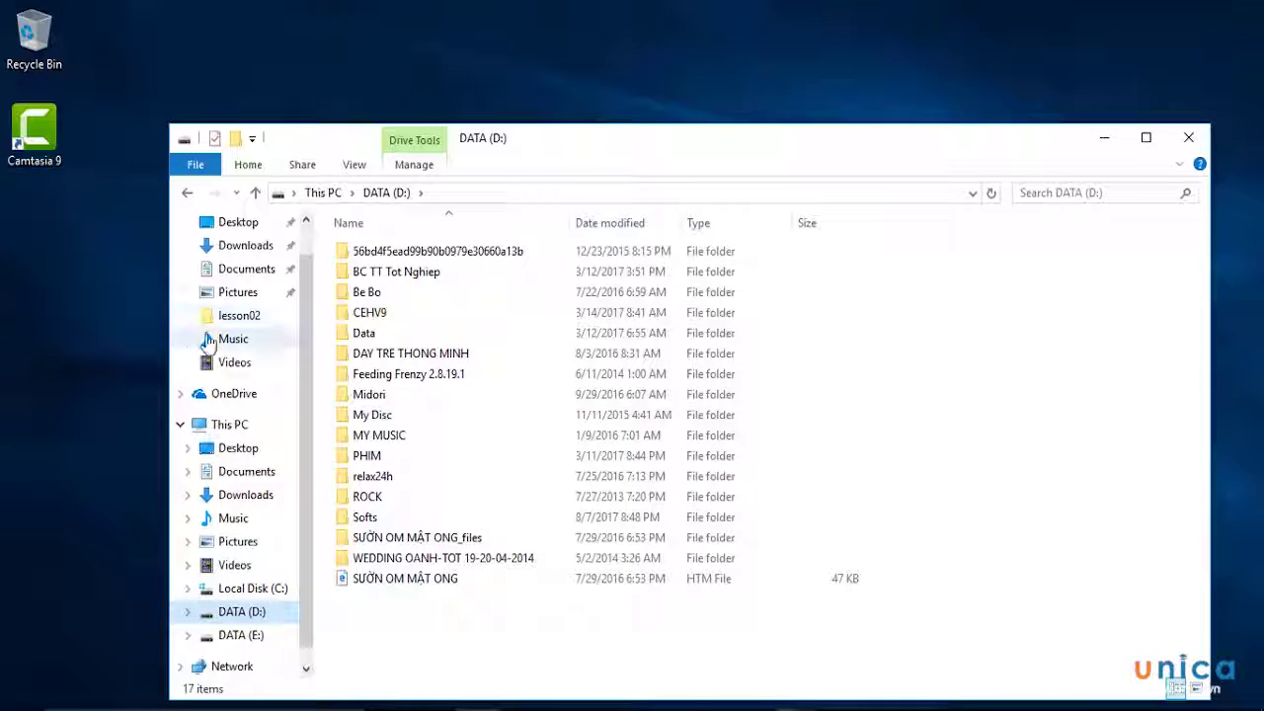
left_click(90, 312)
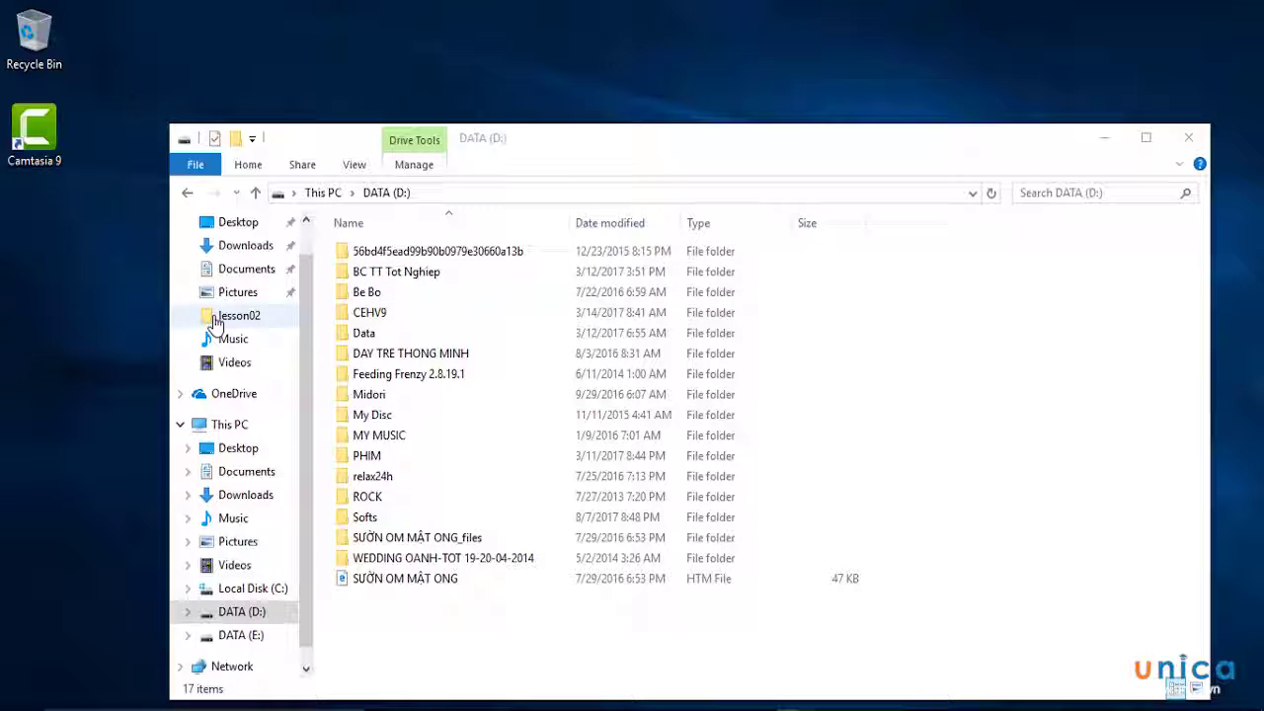
left_click(365, 313)
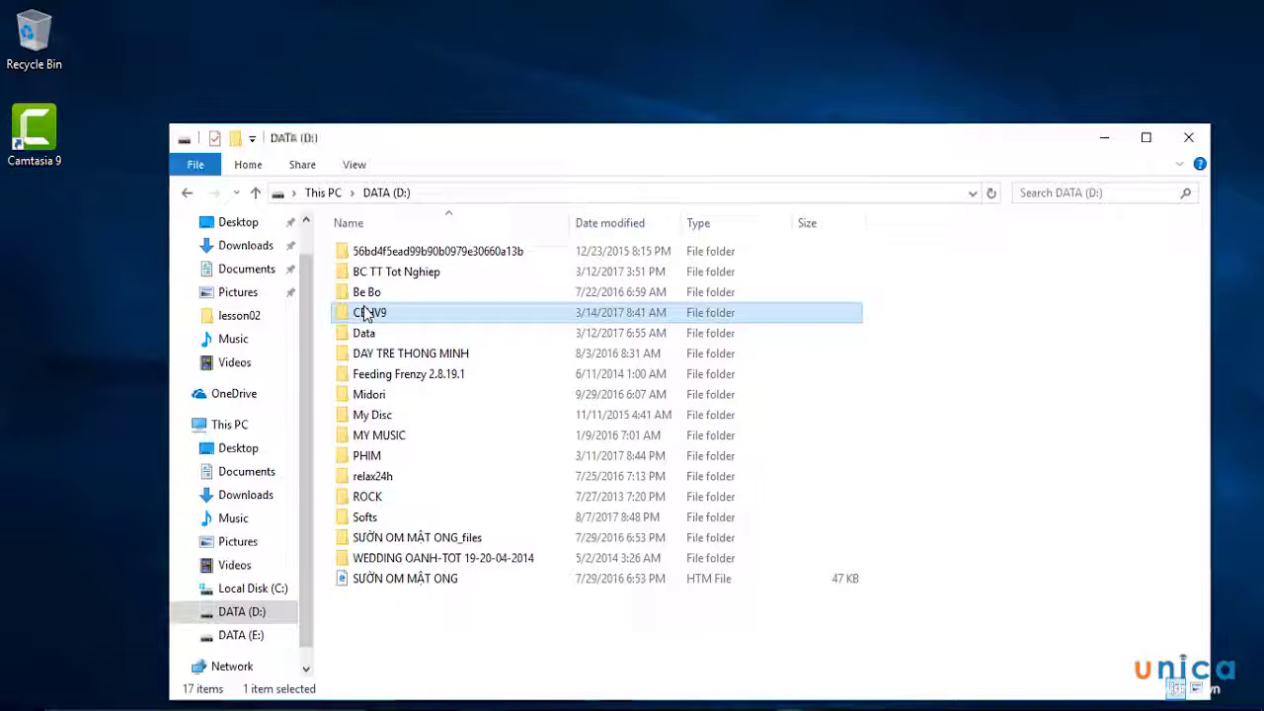
double_click(366, 313)
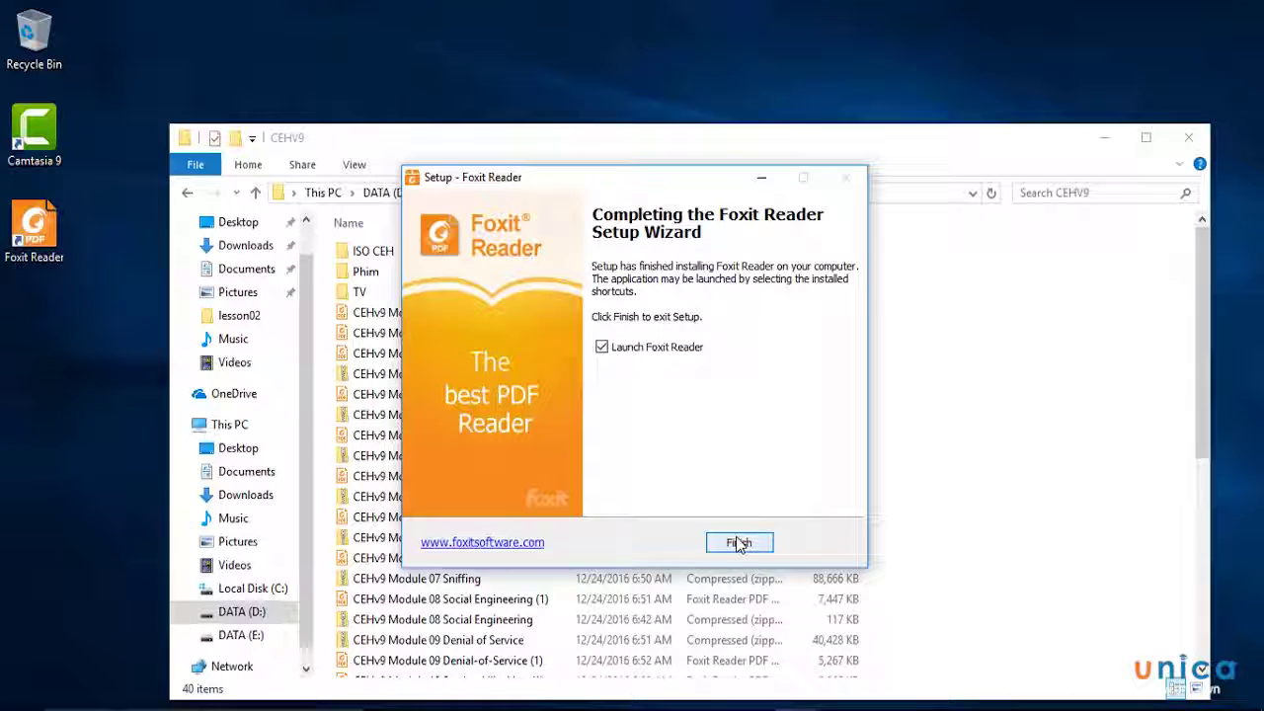
- Finish the Foxit Reader setup wizard with the Launch Foxit Reader option turned off
left_click(697, 350)
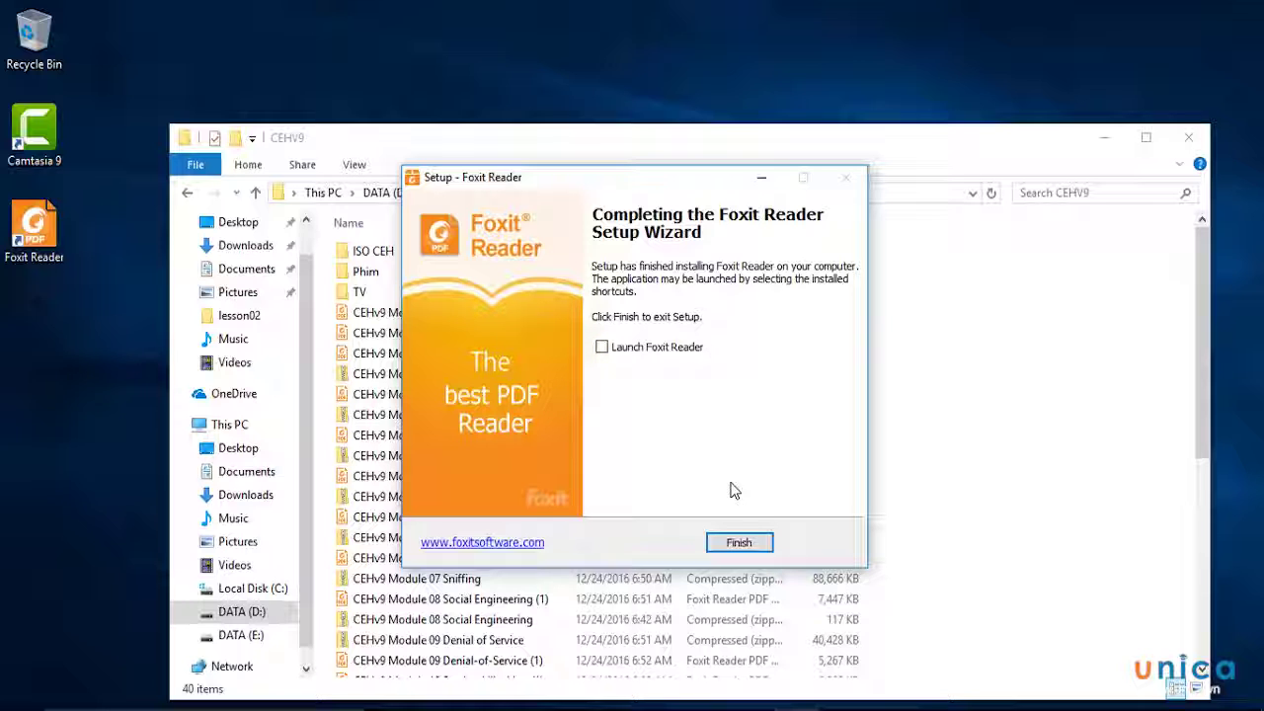
left_click(741, 547)
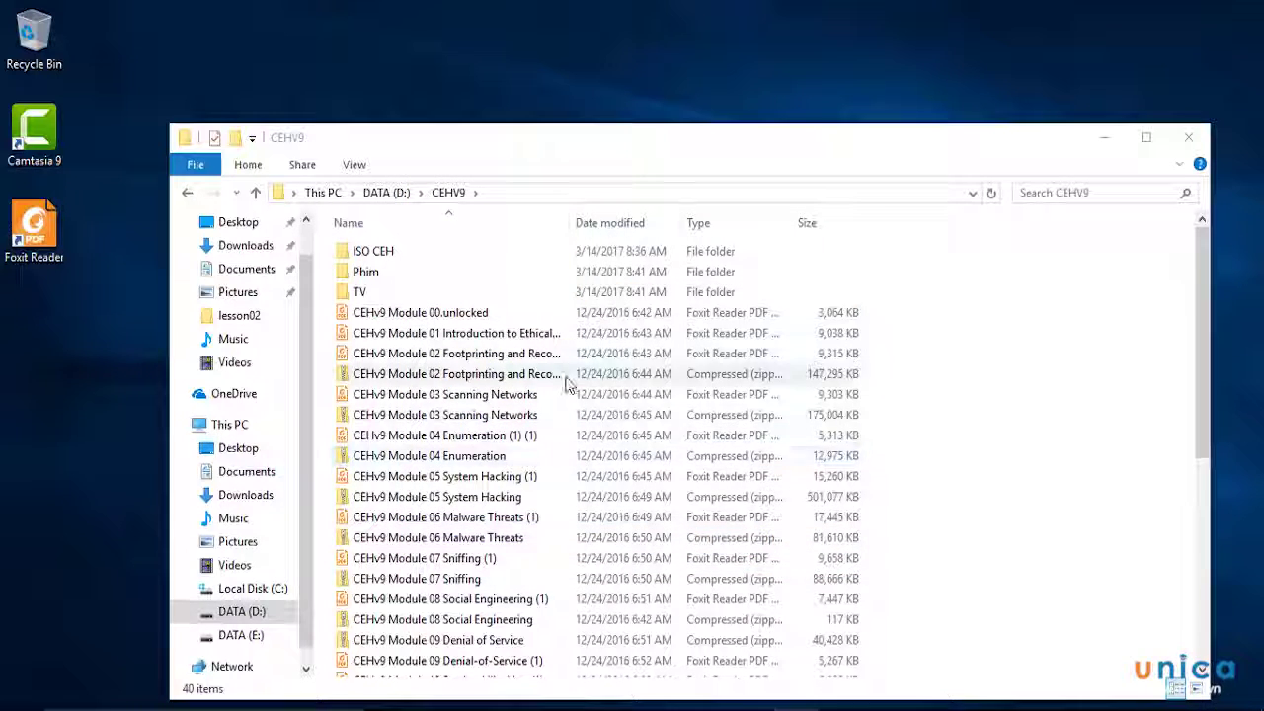
- Open the CEHv9 Module 01 Introduction to Ethical Hacking PDF with Foxit Reader 8.3, decline registration for now, and maximize the reader window
left_click(455, 341)
double_click(455, 338)
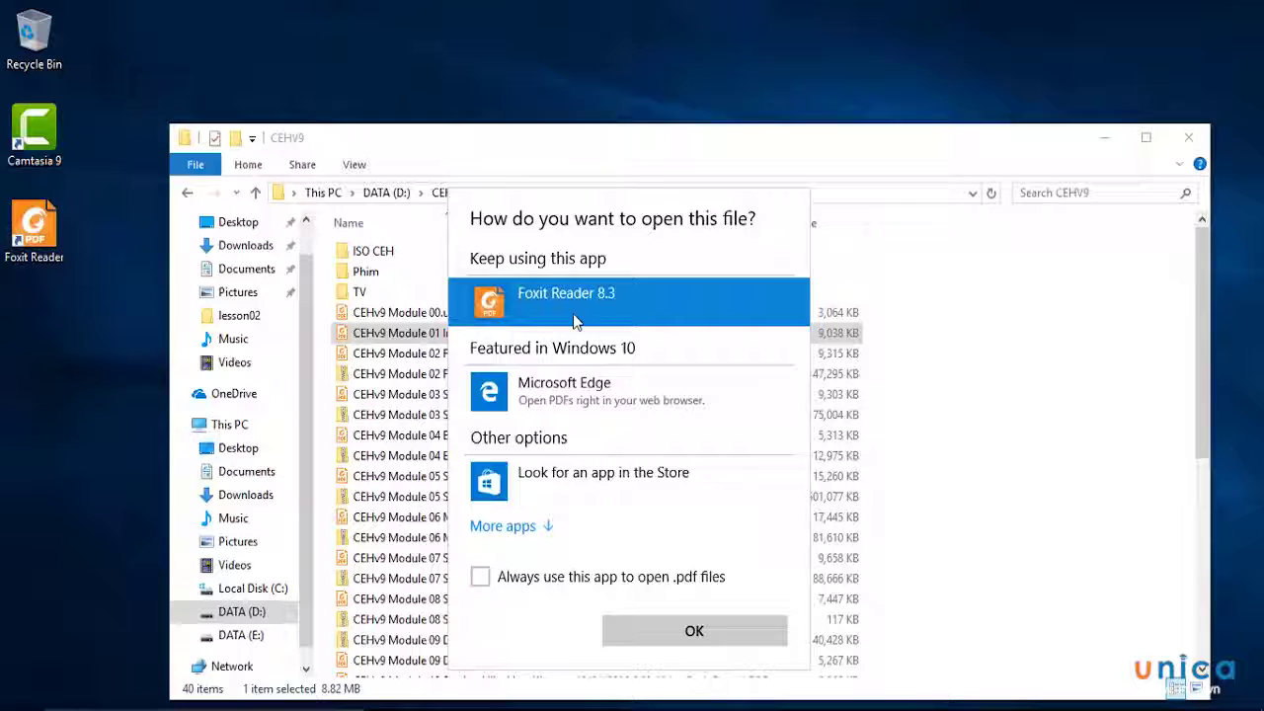
left_click(717, 635)
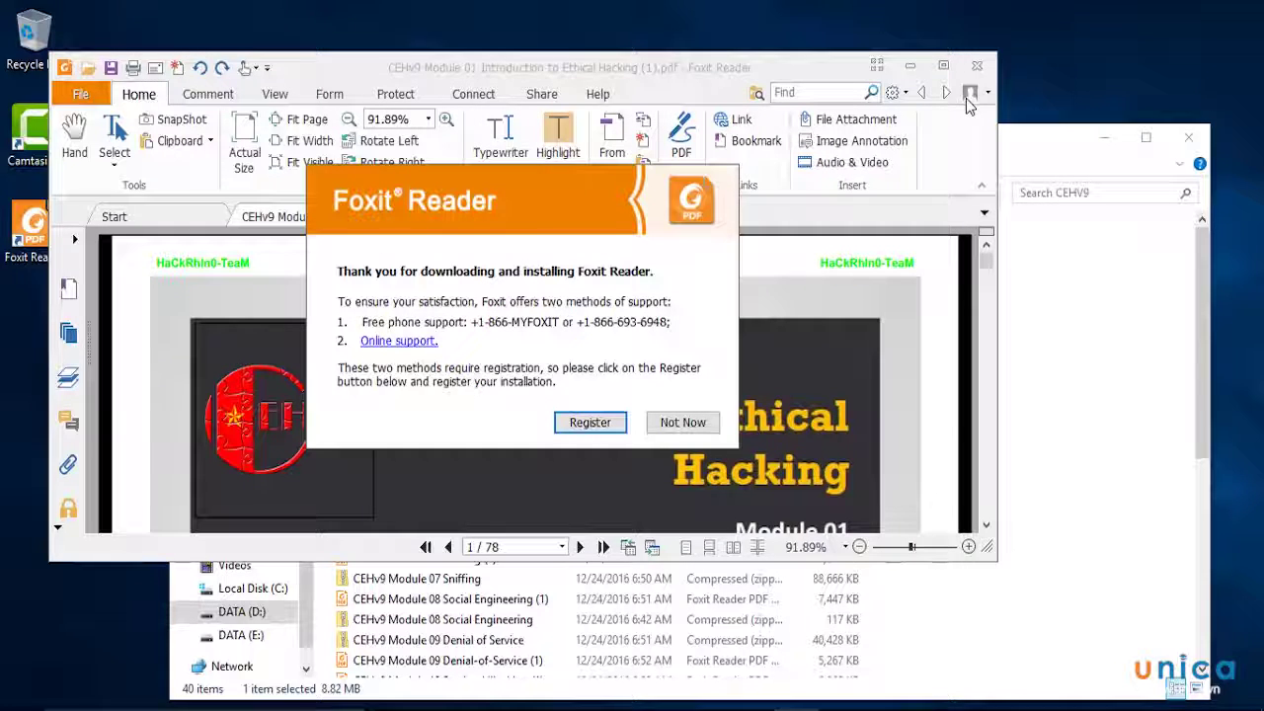
left_click(683, 422)
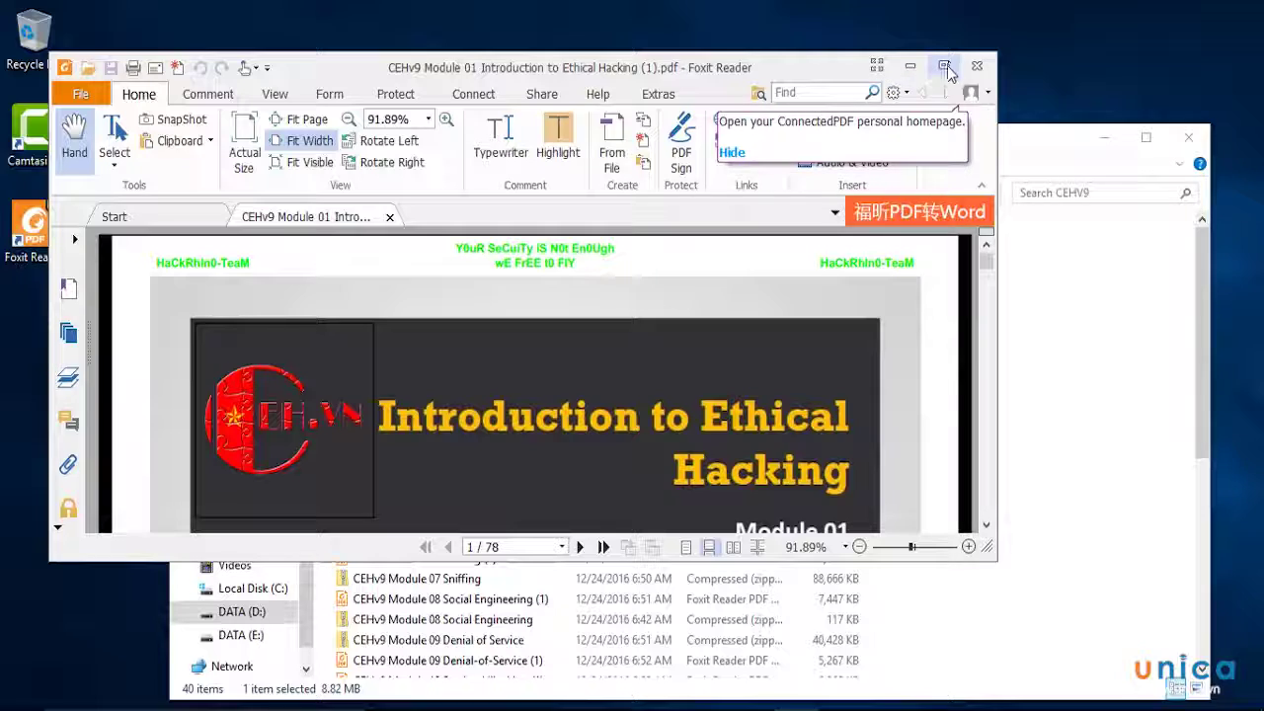
left_click(944, 67)
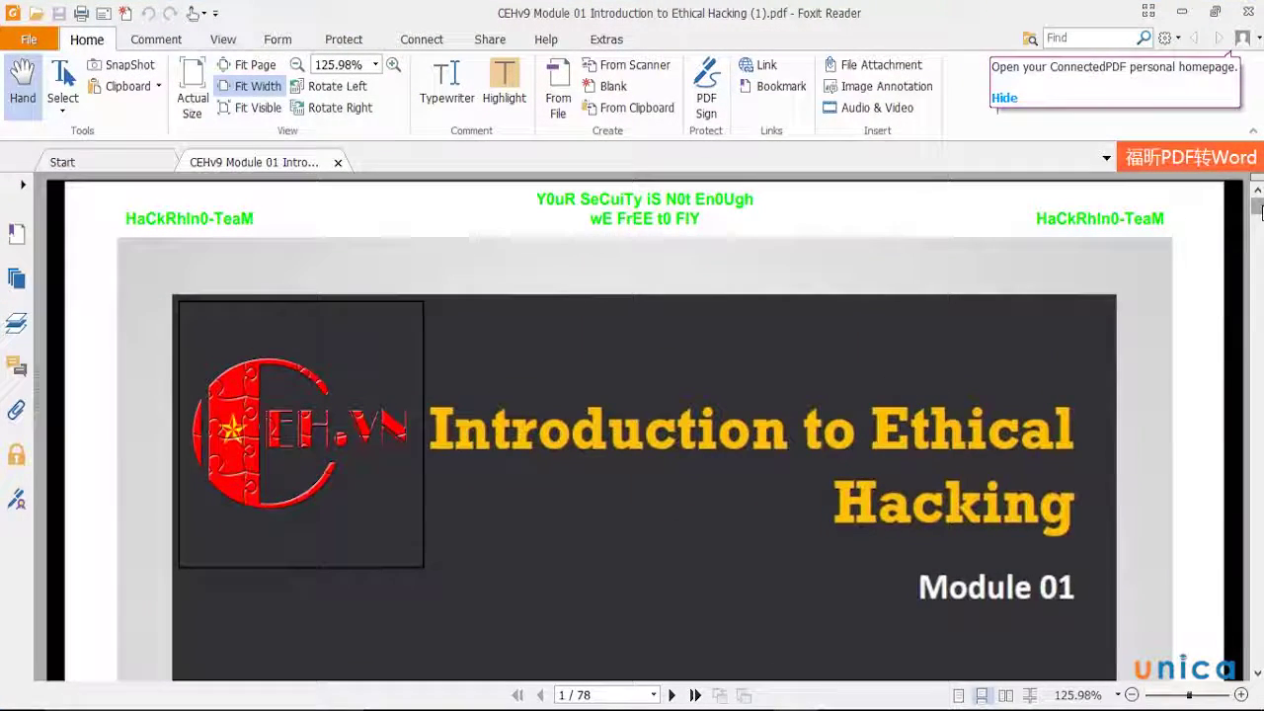
- Browse the PDF down to page 21, then close Foxit Reader and minimize the CEHV9 folder window
left_click_drag(1259, 212, 1258, 321)
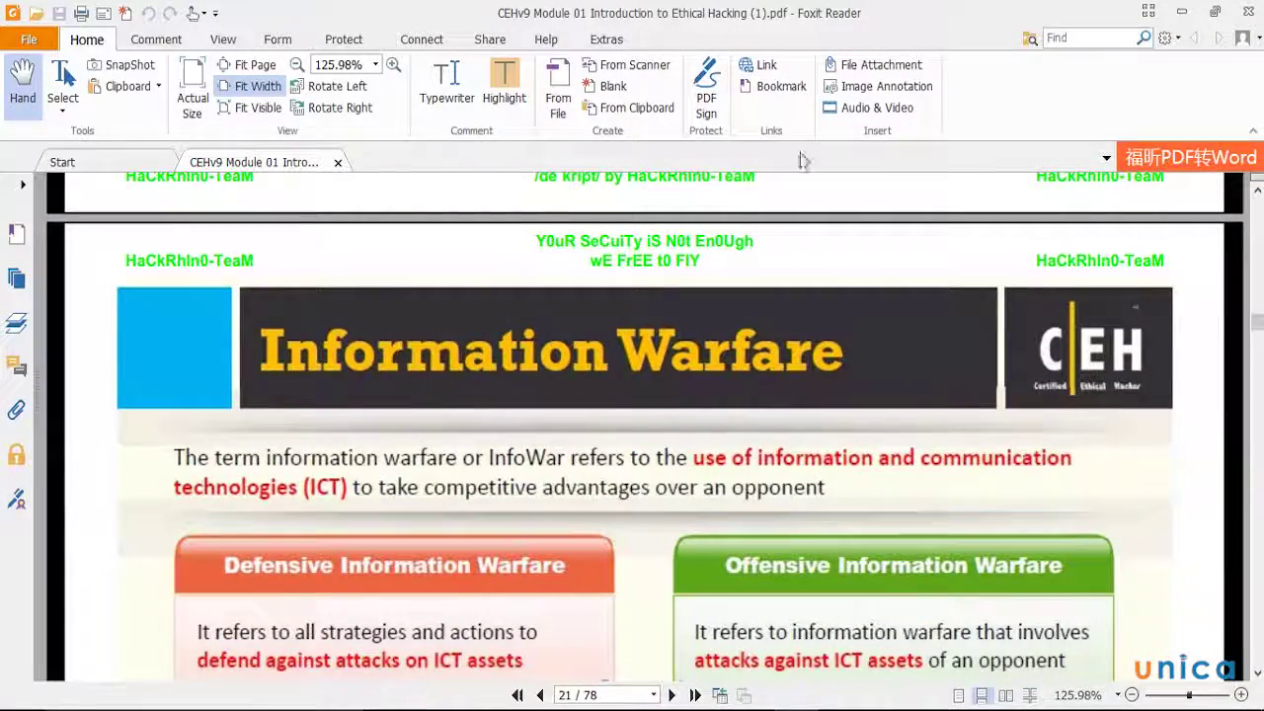
left_click(1251, 12)
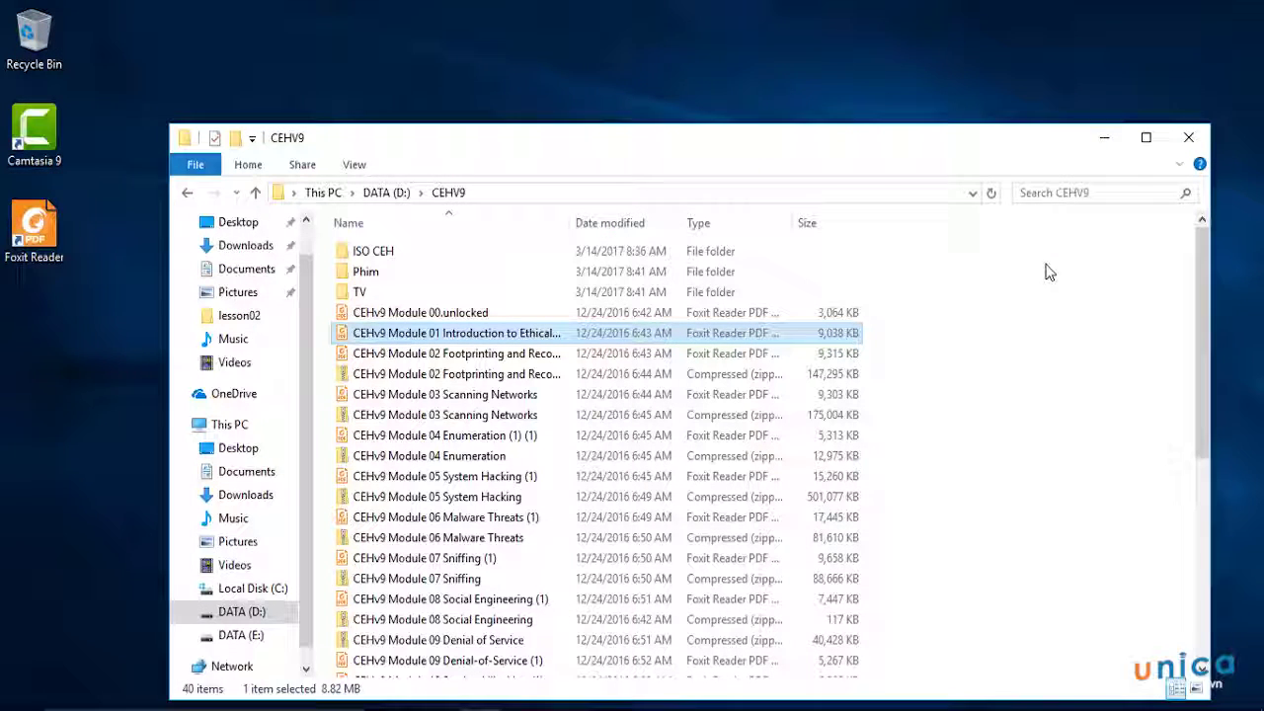
left_click(1104, 138)
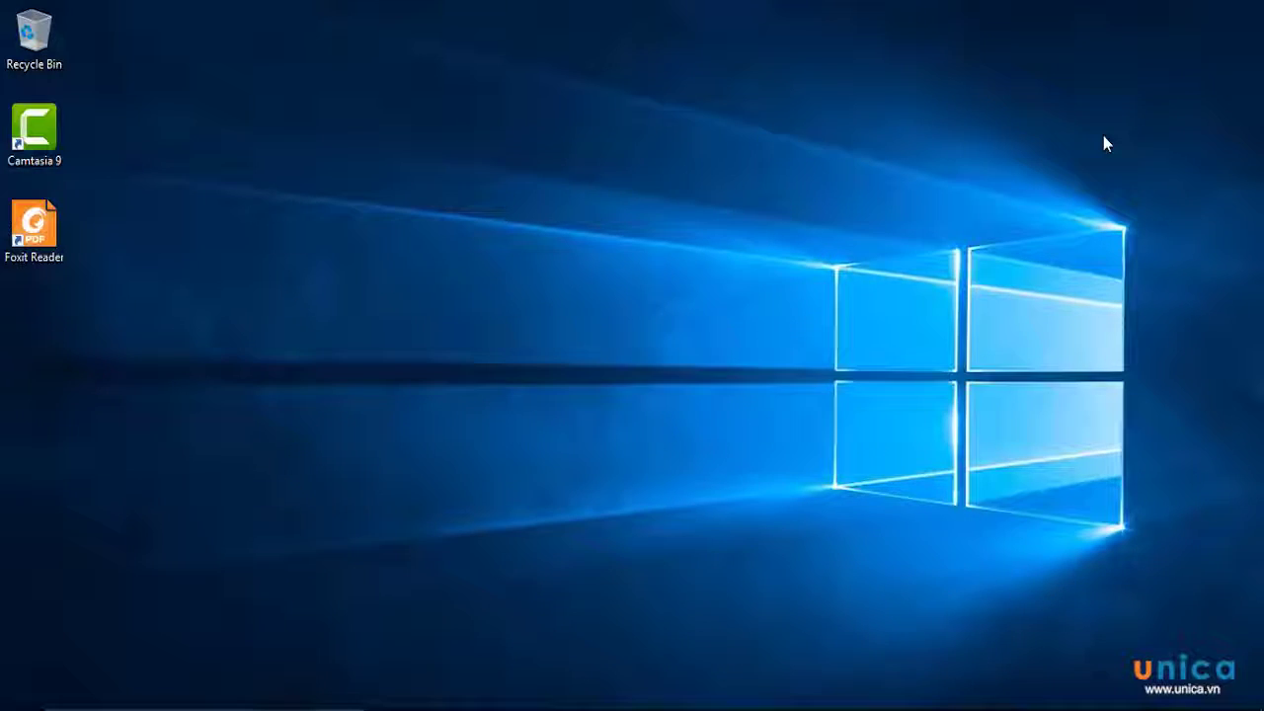